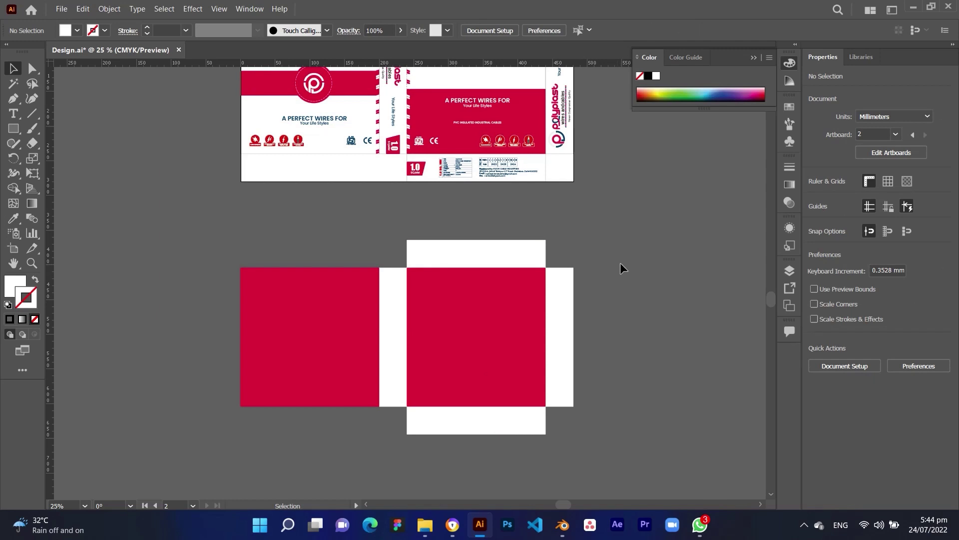
# - Export the box layout panels as a 288 ppi PNG 8 asset into the Box Animation Tutorial folder
pyautogui.moveTo(630, 238); pyautogui.dragTo(612, 225)
pyautogui.click(789, 288)
pyautogui.click(745, 493)
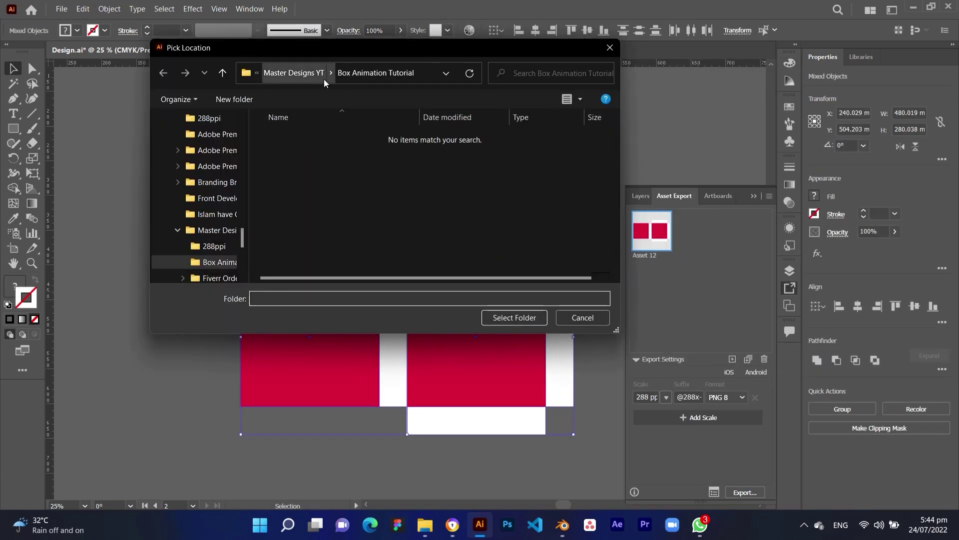
pyautogui.click(514, 318)
pyautogui.click(592, 325)
pyautogui.click(564, 525)
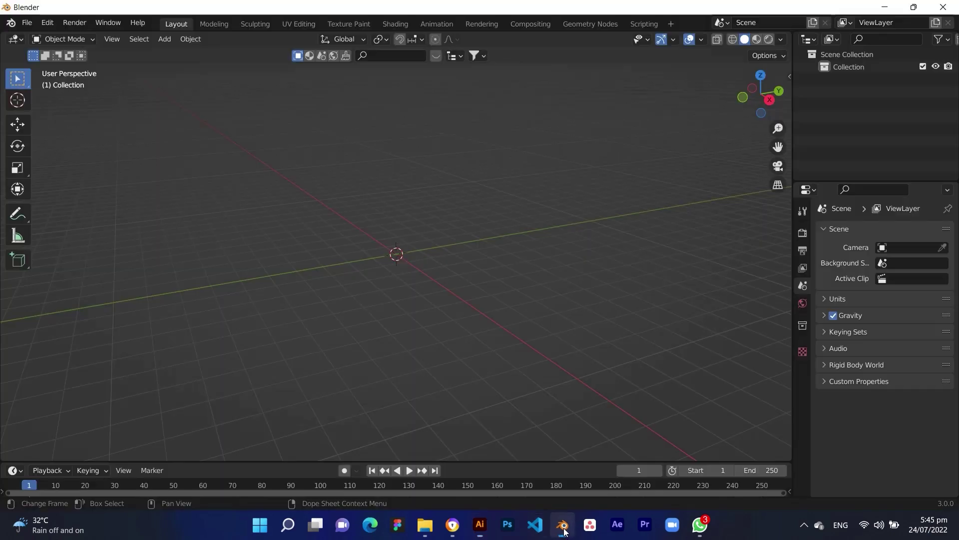
pyautogui.press('KP_7')
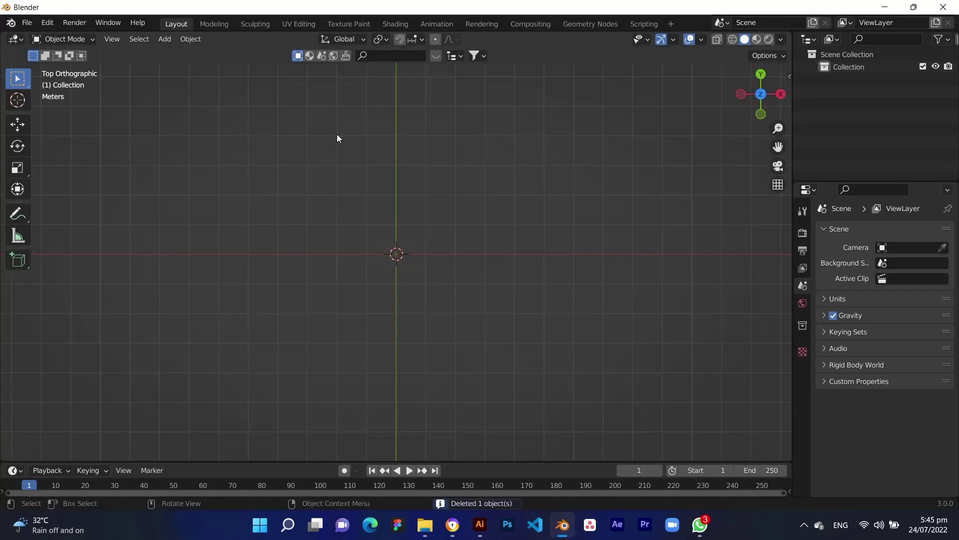
pyautogui.hotkey('shift', 'a')
pyautogui.moveTo(345, 195)
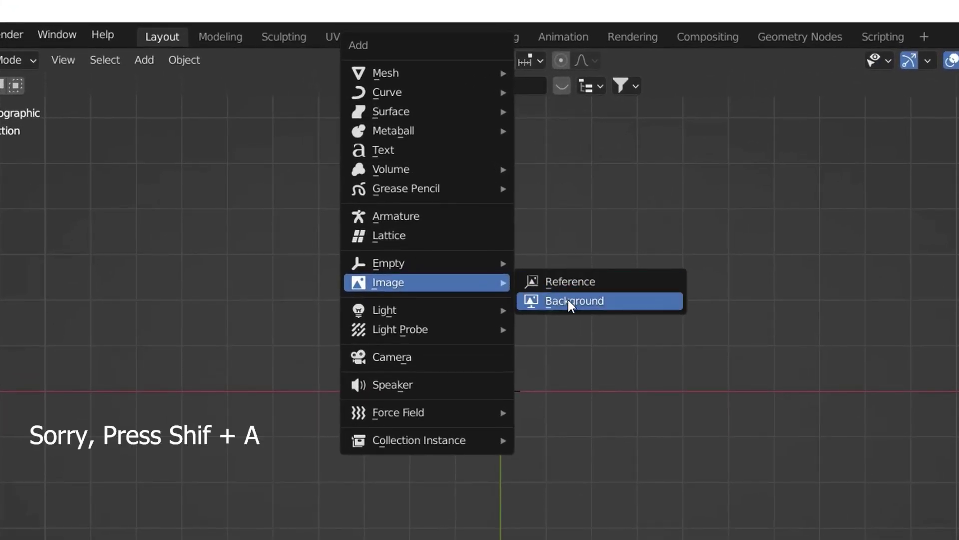
pyautogui.click(568, 300)
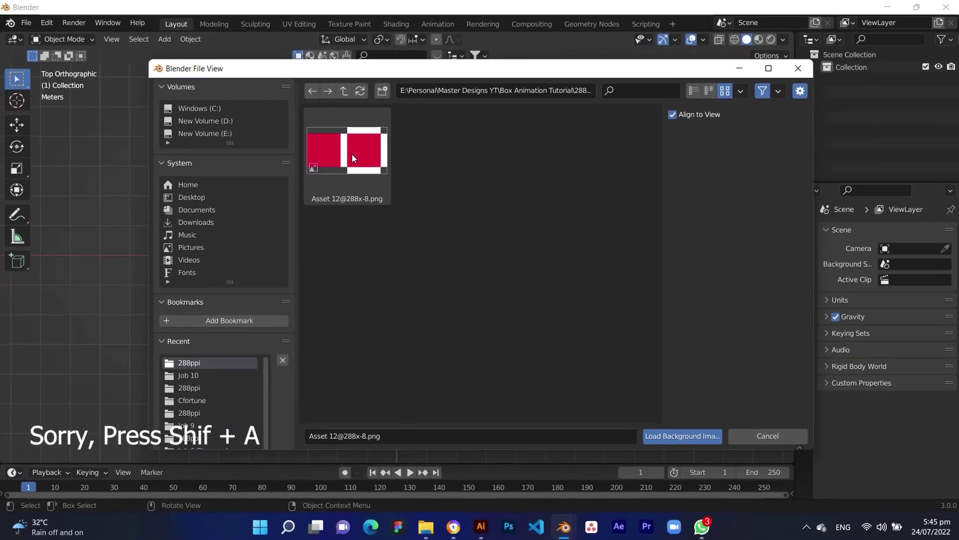
pyautogui.doubleClick(352, 154)
pyautogui.moveTo(520, 281); pyautogui.dragTo(490, 223, button='middle')
pyautogui.press('KP_1')
pyautogui.press('KP_7')
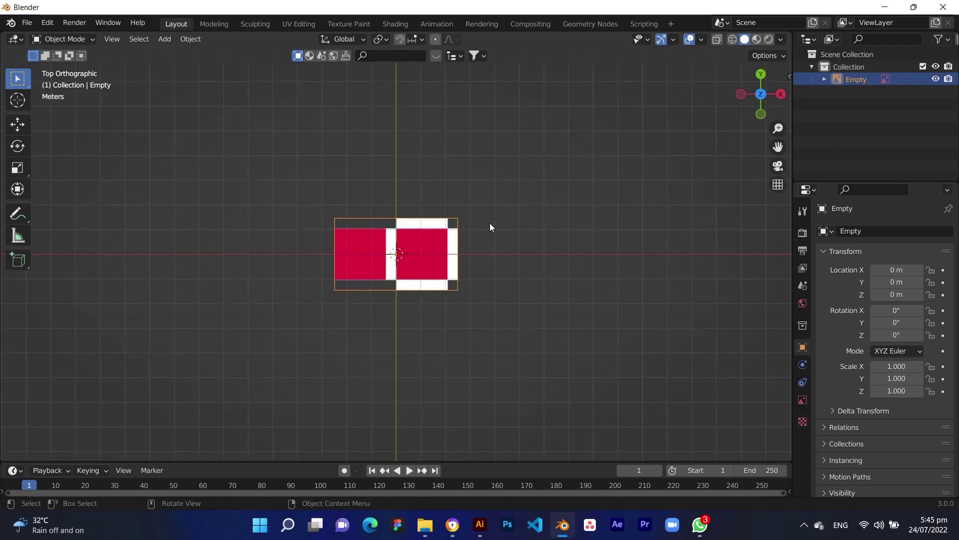
pyautogui.scroll(6, 394, 254)
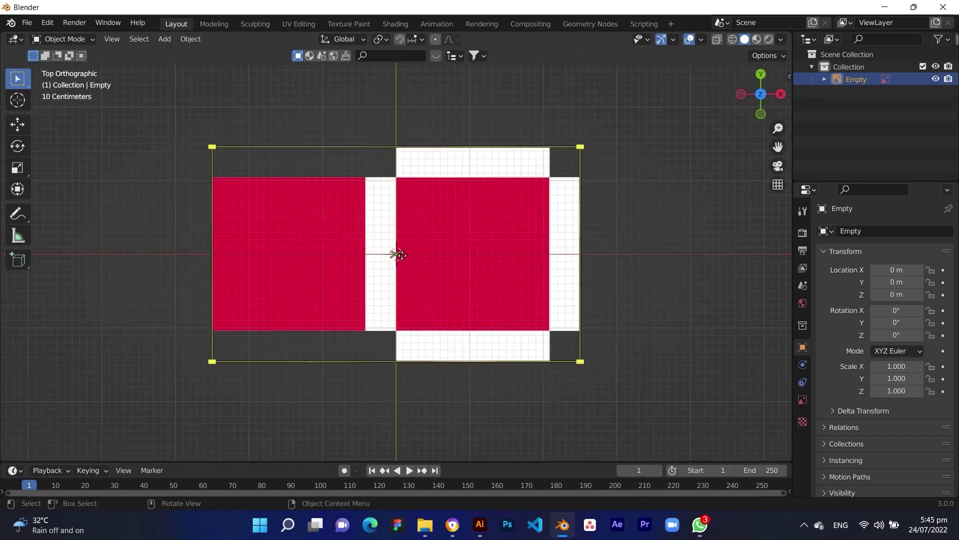
# - Add a mesh plane and move it about 1.08 m along X onto the red square beside the origin
pyautogui.click(676, 197)
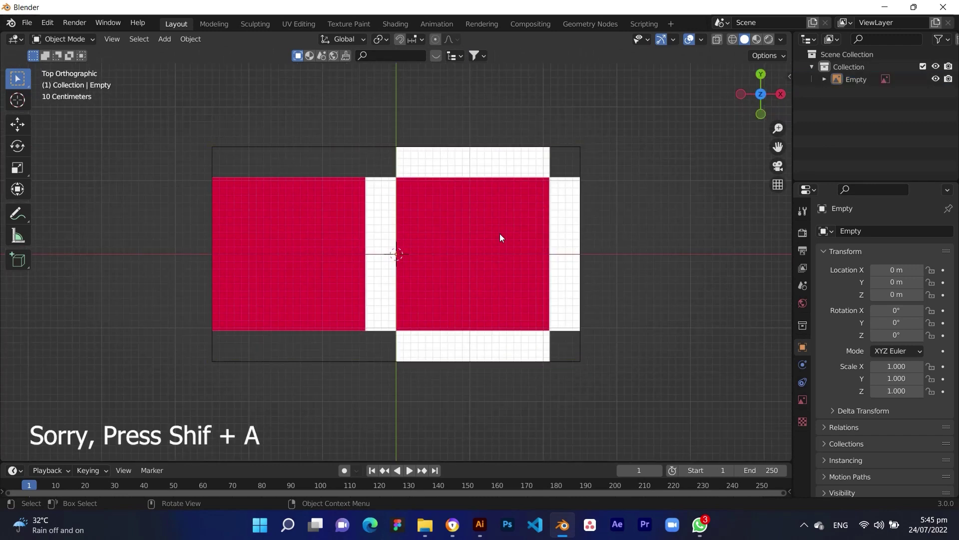
pyautogui.hotkey('shift', 'a')
pyautogui.moveTo(502, 134)
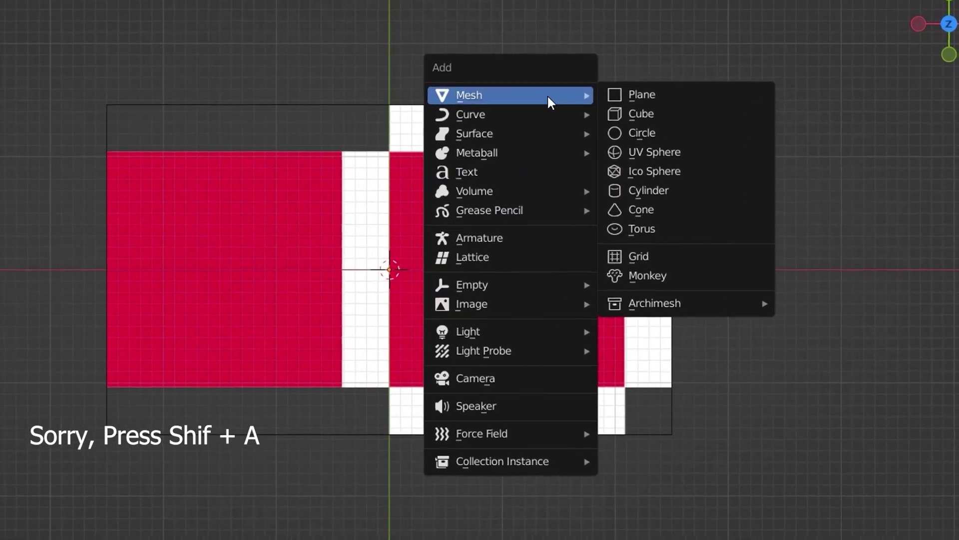
pyautogui.click(657, 94)
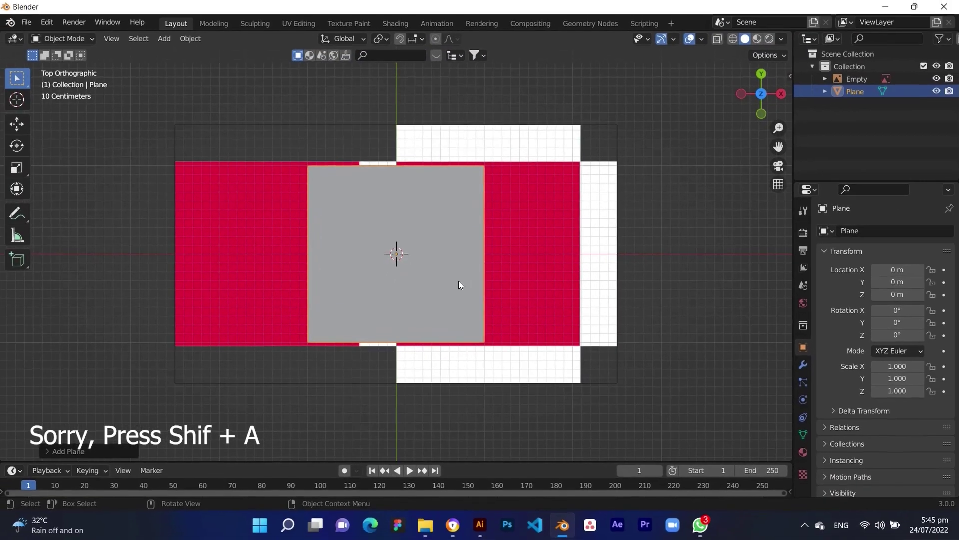
pyautogui.scroll(2, 459, 285)
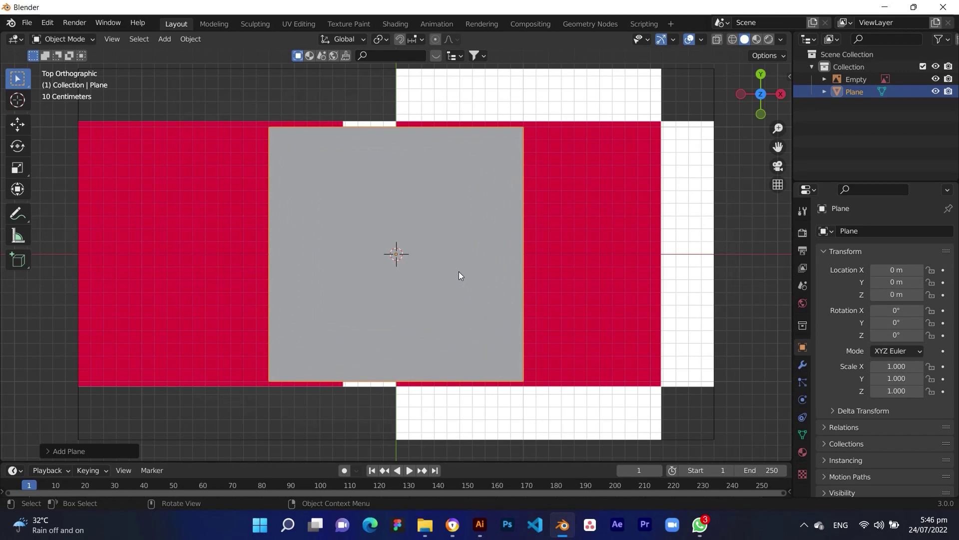
pyautogui.press('g')
pyautogui.press('x')
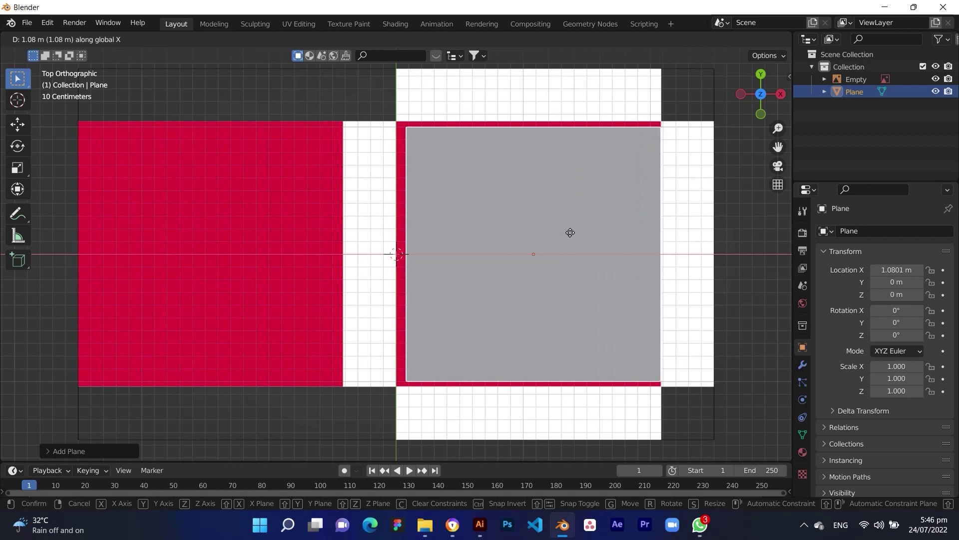
pyautogui.click(570, 232)
# - In Edit Mode, move the plane's top edge along Y to the red square's upper border
pyautogui.press('Tab')
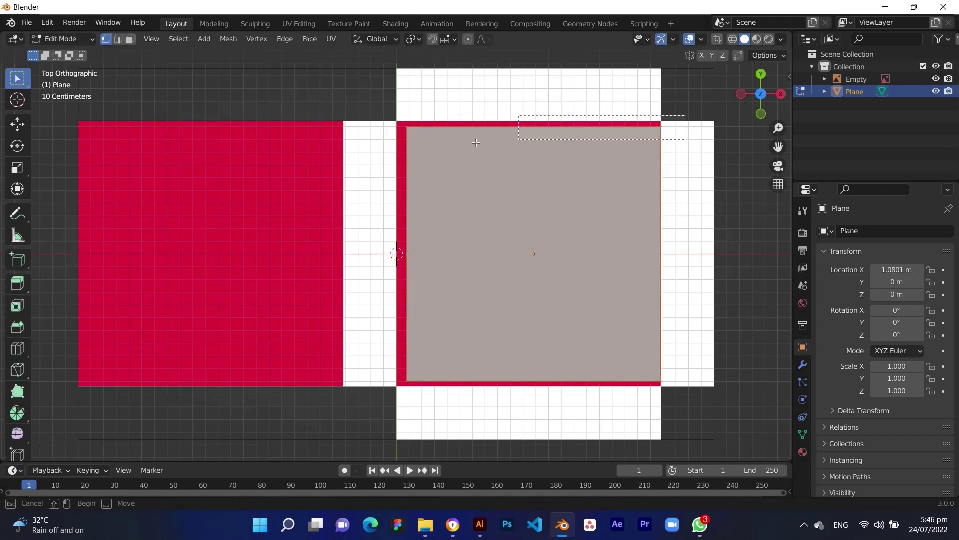
pyautogui.moveTo(389, 148); pyautogui.dragTo(389, 148)
pyautogui.scroll(2, 449, 113)
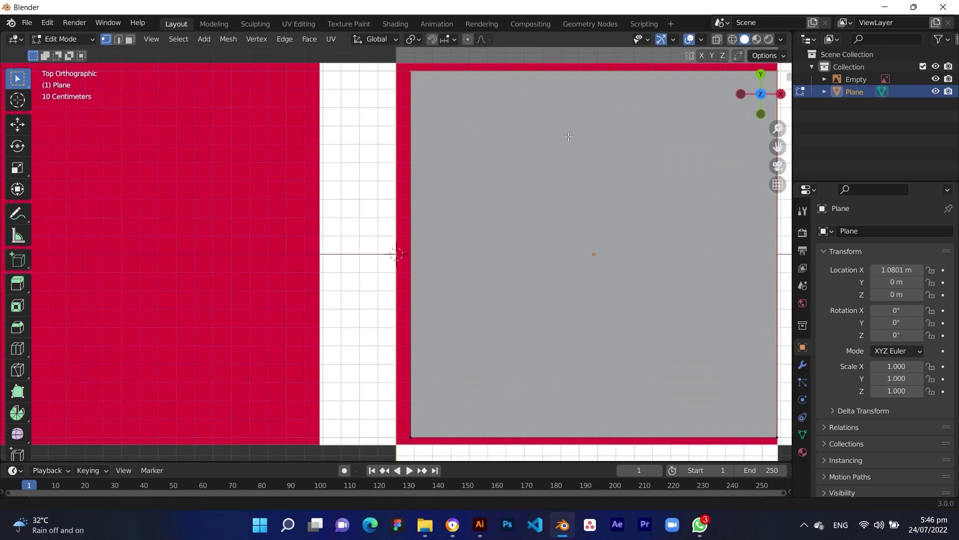
pyautogui.keyDown('shift'); pyautogui.moveTo(568, 137); pyautogui.dragTo(382, 236, button='middle'); pyautogui.keyUp('shift')
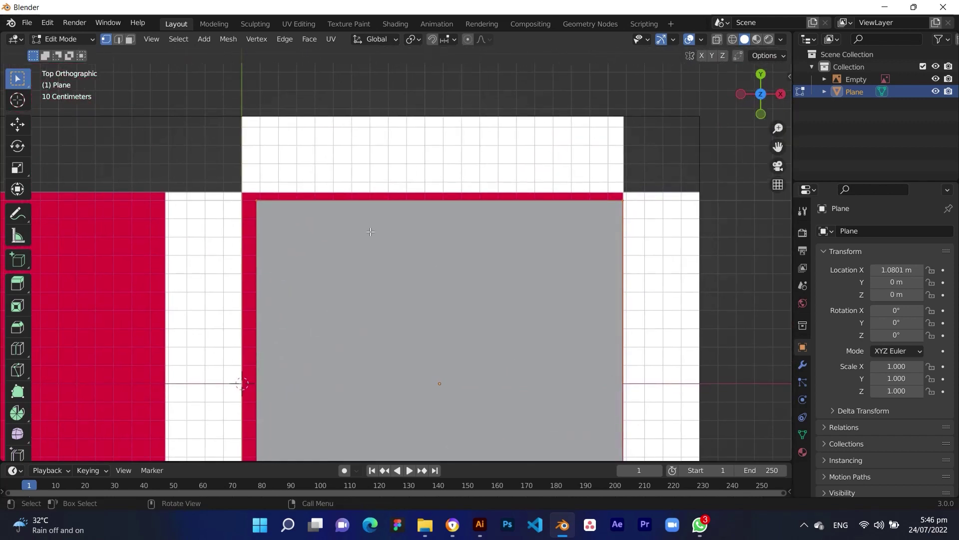
pyautogui.press('g')
pyautogui.press('y')
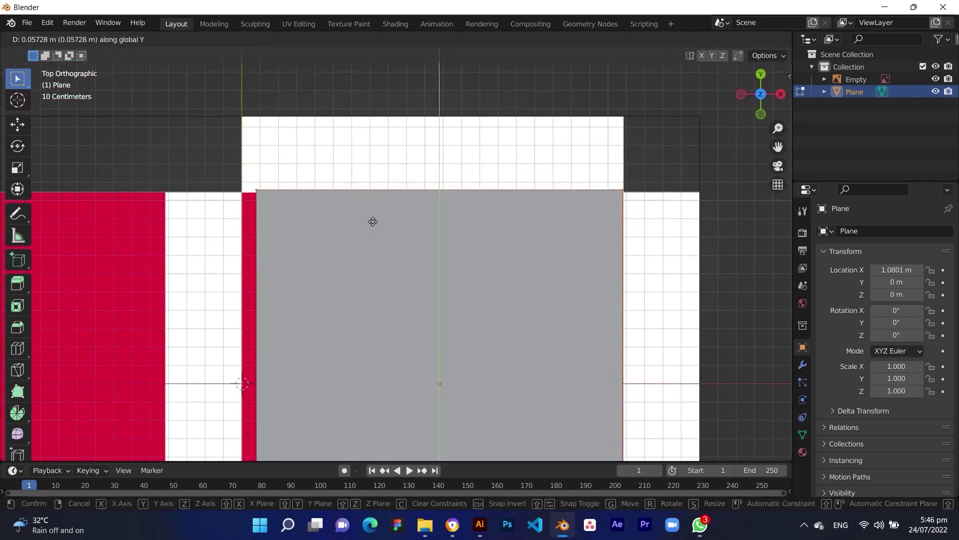
pyautogui.click(373, 224)
# - Move the plane's bottom edge along Y to the red square's lower border
pyautogui.scroll(-4, 461, 210)
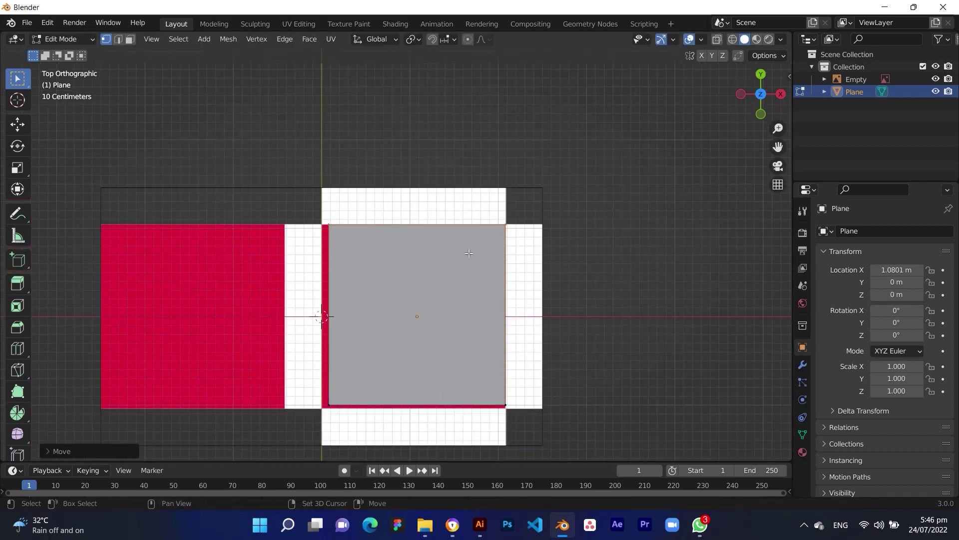
pyautogui.keyDown('shift'); pyautogui.moveTo(462, 210); pyautogui.dragTo(478, 120, button='middle'); pyautogui.keyUp('shift')
pyautogui.scroll(4, 478, 120)
pyautogui.moveTo(673, 375); pyautogui.dragTo(303, 403)
pyautogui.press('g')
pyautogui.press('y')
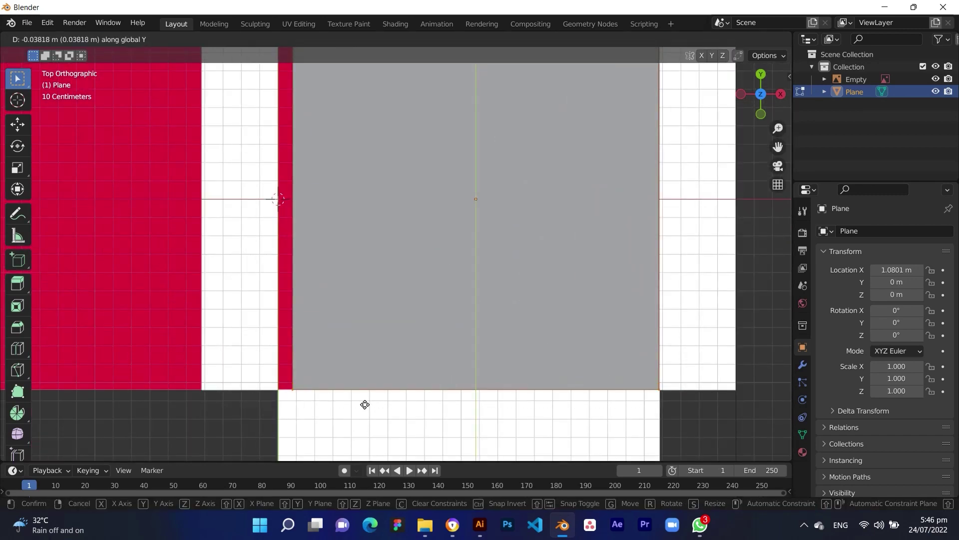
pyautogui.click(364, 404)
# - Move the plane's left edge along X to the red square's left border
pyautogui.scroll(-2, 365, 404)
pyautogui.keyDown('shift'); pyautogui.moveTo(365, 404); pyautogui.dragTo(459, 443, button='middle'); pyautogui.keyUp('shift')
pyautogui.moveTo(400, 110); pyautogui.dragTo(461, 400)
pyautogui.scroll(4, 461, 329)
pyautogui.press('g')
pyautogui.press('x')
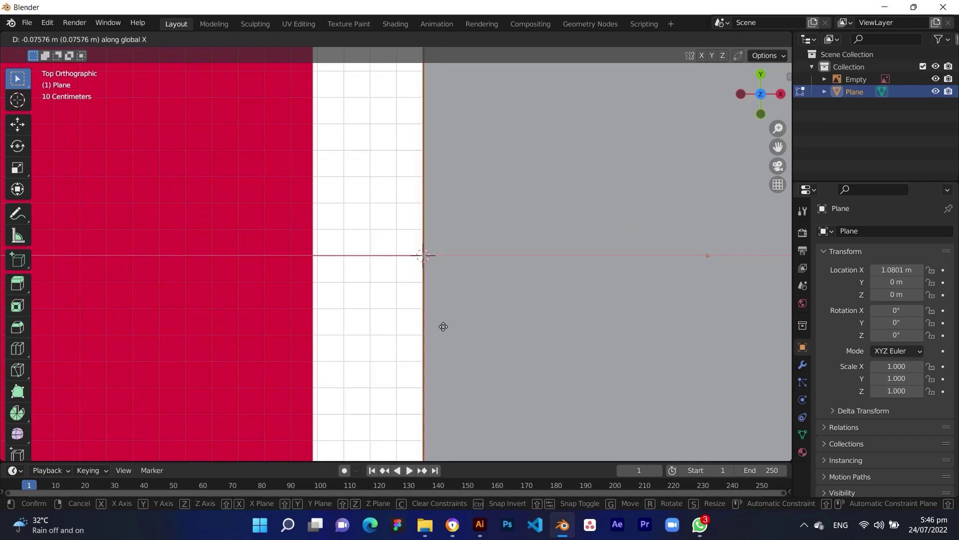
pyautogui.click(443, 327)
# - Move the plane's right edge along X to the red square's right border
pyautogui.scroll(-2, 443, 326)
pyautogui.keyDown('shift'); pyautogui.moveTo(757, 266); pyautogui.dragTo(430, 272, button='middle'); pyautogui.keyUp('shift')
pyautogui.scroll(2, 431, 273)
pyautogui.scroll(-3, 496, 267)
pyautogui.moveTo(425, 80); pyautogui.dragTo(494, 431)
pyautogui.keyDown('shift'); pyautogui.moveTo(537, 349); pyautogui.dragTo(494, 251, button='middle'); pyautogui.keyUp('shift')
pyautogui.scroll(13, 495, 251)
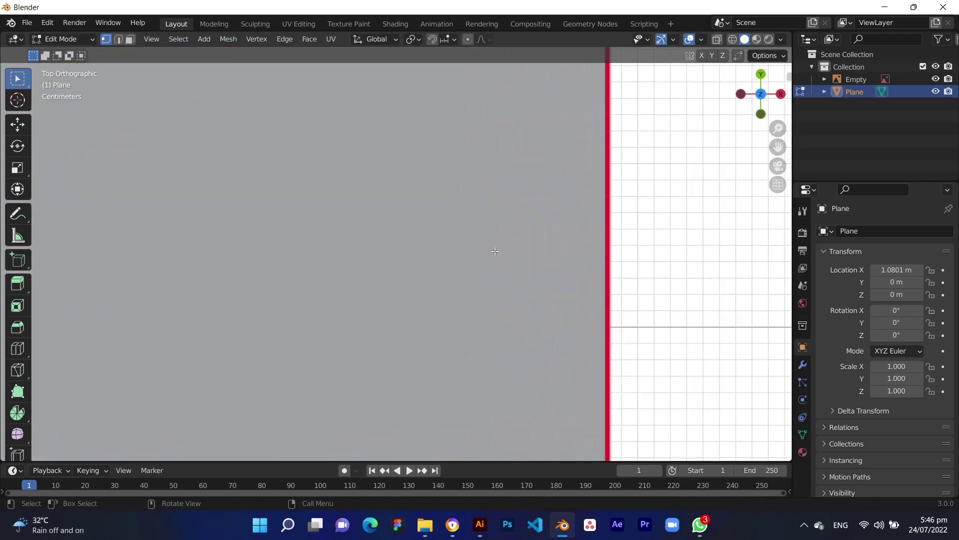
pyautogui.press('g')
pyautogui.press('x')
pyautogui.click(506, 253)
# - Extrude the plane's left edge twice along X, over the white strip and about 2.08 m over the second red square
pyautogui.scroll(-14, 670, 250)
pyautogui.keyDown('shift'); pyautogui.moveTo(165, 240); pyautogui.dragTo(423, 251, button='middle'); pyautogui.keyUp('shift')
pyautogui.moveTo(415, 128); pyautogui.dragTo(388, 415)
pyautogui.press('g')
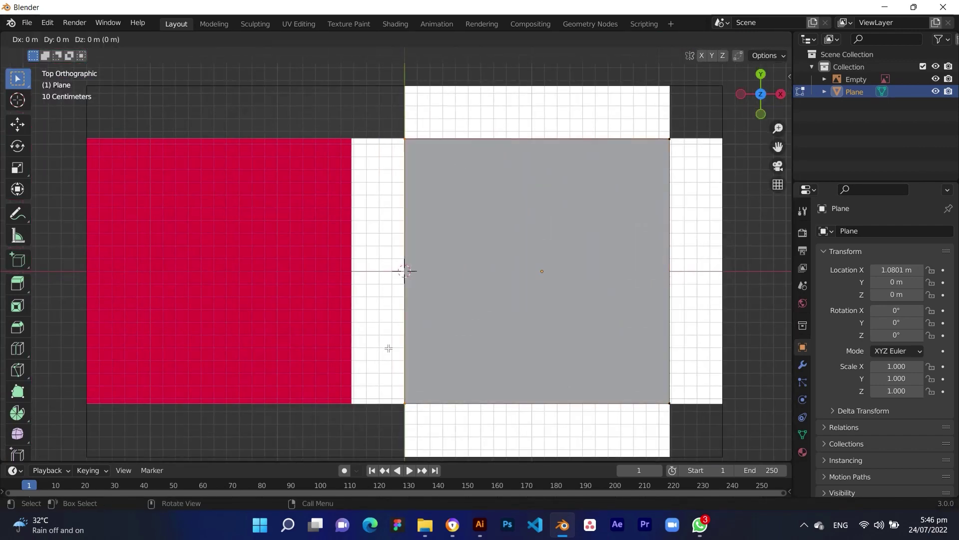
pyautogui.press('x')
pyautogui.press('x')
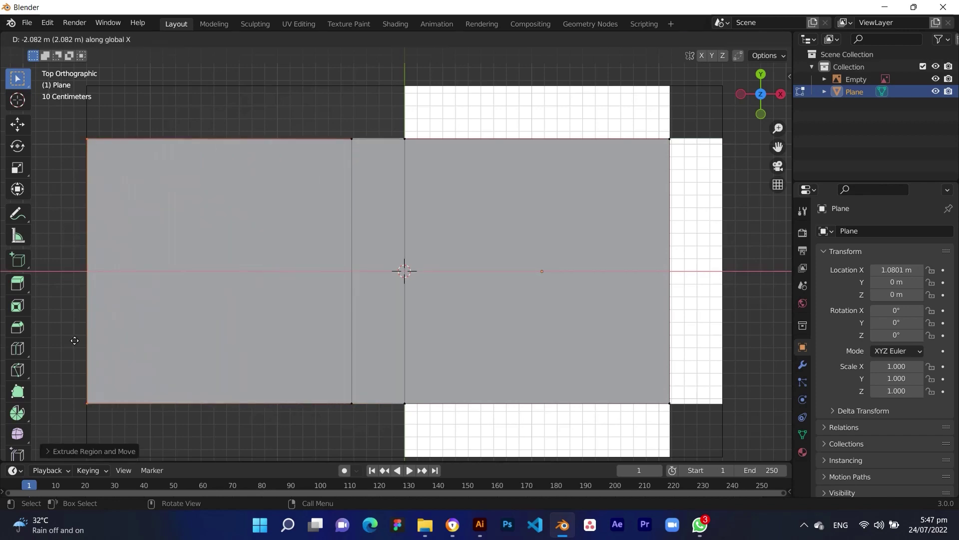
pyautogui.click(75, 339)
# - Fine-position the mesh's far left edge along X on the artwork's outer border
pyautogui.keyDown('shift'); pyautogui.moveTo(75, 338); pyautogui.dragTo(381, 338, button='middle'); pyautogui.keyUp('shift')
pyautogui.scroll(8, 381, 338)
pyautogui.scroll(-9, 400, 299)
pyautogui.moveTo(412, 144); pyautogui.dragTo(325, 463)
pyautogui.scroll(16, 376, 290)
pyautogui.press('g')
pyautogui.press('x')
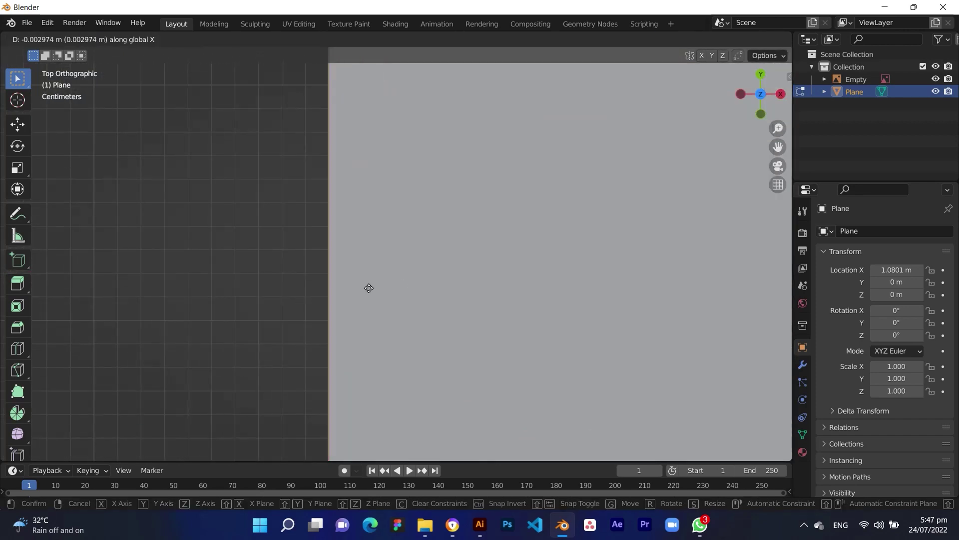
pyautogui.click(368, 287)
pyautogui.press('g')
pyautogui.press('x')
pyautogui.click(370, 287)
# - Extrude the top edge of the square panel beside the origin upward along Y over the white top flap
pyautogui.scroll(-19, 383, 289)
pyautogui.keyDown('shift'); pyautogui.moveTo(563, 290); pyautogui.dragTo(485, 300, button='middle'); pyautogui.keyUp('shift')
pyautogui.moveTo(740, 185); pyautogui.dragTo(349, 234)
pyautogui.moveTo(349, 234); pyautogui.dragTo(560, 351, button='middle')
pyautogui.press('KP_7')
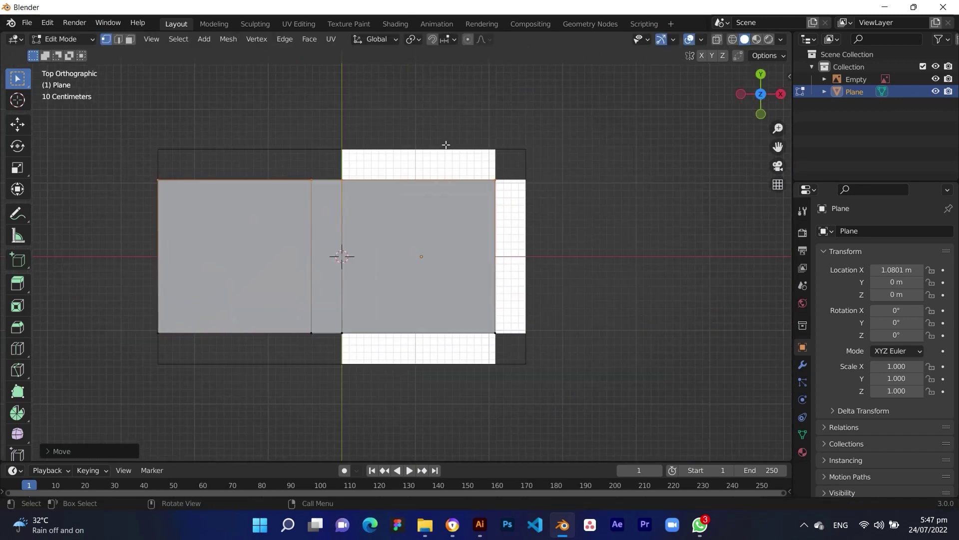
pyautogui.scroll(5, 445, 145)
pyautogui.press('g')
pyautogui.press('y')
pyautogui.click(335, 58)
pyautogui.moveTo(335, 59); pyautogui.dragTo(335, 121, button='middle')
pyautogui.press('KP_7')
# - Fine-position the top flap's outer edge along Y on the artwork's upper border
pyautogui.scroll(10, 336, 145)
pyautogui.keyDown('shift'); pyautogui.moveTo(445, 60); pyautogui.dragTo(476, 281, button='middle'); pyautogui.keyUp('shift')
pyautogui.scroll(3, 476, 282)
pyautogui.press('g')
pyautogui.press('y')
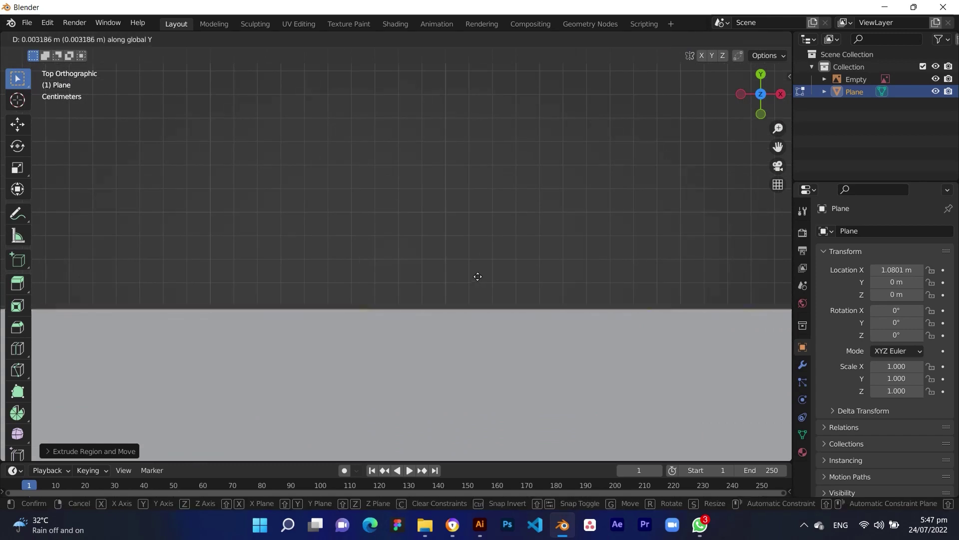
pyautogui.click(478, 276)
# - Select the right edge of the square panel beside the white side flap
pyautogui.scroll(-17, 478, 277)
pyautogui.keyDown('shift'); pyautogui.moveTo(571, 274); pyautogui.dragTo(467, 103, button='middle'); pyautogui.keyUp('shift')
pyautogui.moveTo(468, 102); pyautogui.dragTo(430, 356)
pyautogui.press('g')
pyautogui.press('x')
pyautogui.click(449, 356)
pyautogui.hotkey('ctrl', 'z')
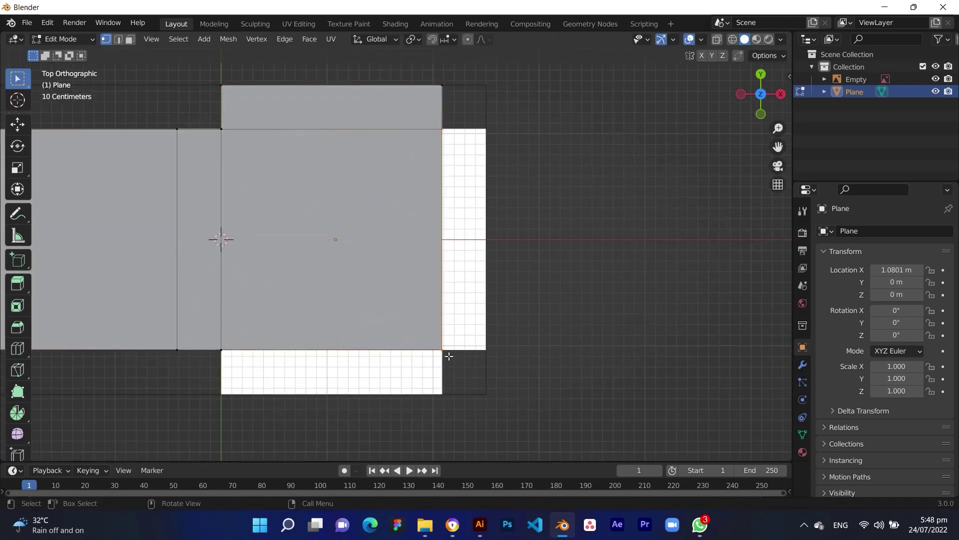
# - Extrude the square panel's right edge along X over the white side flap
pyautogui.press('e')
pyautogui.press('x')
pyautogui.click(491, 353)
# - Fine-position the right side flap's outer edge on the artwork's right border
pyautogui.scroll(5, 519, 295)
pyautogui.keyDown('shift'); pyautogui.moveTo(529, 285); pyautogui.dragTo(299, 285, button='middle'); pyautogui.keyUp('shift')
pyautogui.scroll(10, 299, 285)
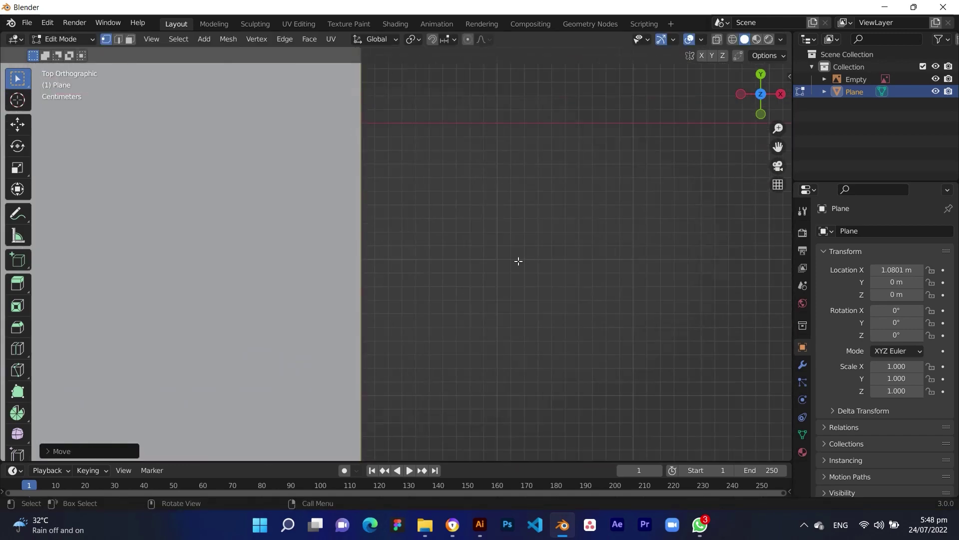
pyautogui.press('g')
pyautogui.click(472, 299)
pyautogui.scroll(-14, 472, 298)
pyautogui.moveTo(418, 216); pyautogui.dragTo(383, 447)
pyautogui.scroll(20, 442, 281)
pyautogui.press('g')
pyautogui.press('x')
pyautogui.click(530, 317)
# - Select the bottom edges of the panel row and move them along Y to the panels' lower border in the artwork
pyautogui.scroll(-17, 509, 345)
pyautogui.keyDown('shift'); pyautogui.moveTo(485, 365); pyautogui.dragTo(638, 274, button='middle'); pyautogui.keyUp('shift')
pyautogui.moveTo(638, 275); pyautogui.dragTo(157, 316)
pyautogui.scroll(-3, 396, 254)
pyautogui.scroll(7, 198, 259)
pyautogui.scroll(6, 481, 313)
pyautogui.scroll(4, 546, 289)
pyautogui.press('g')
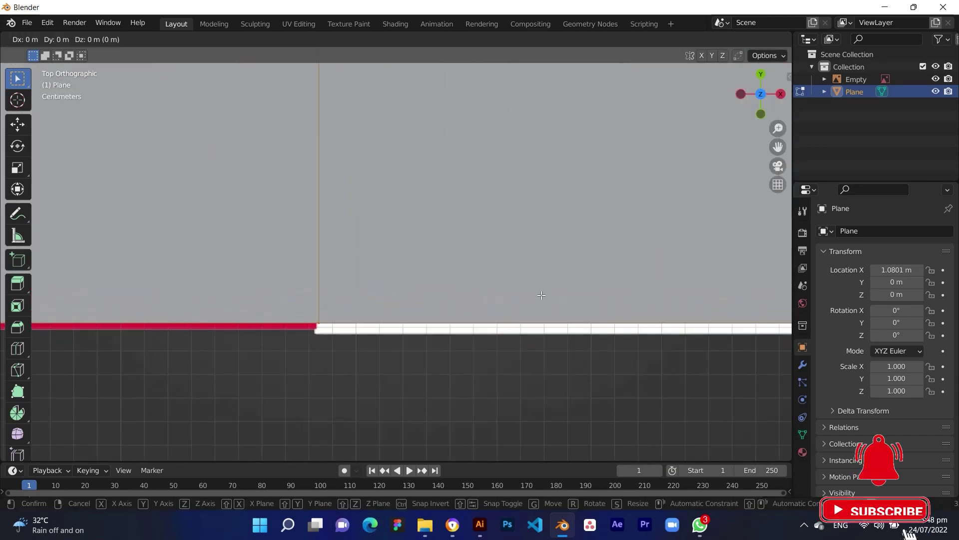
pyautogui.press('y')
pyautogui.click(545, 295)
# - Extrude the square panel's bottom edge downward along Y over the white bottom flap
pyautogui.scroll(-9, 410, 300)
pyautogui.keyDown('shift'); pyautogui.moveTo(406, 320); pyautogui.dragTo(417, 270, button='middle'); pyautogui.keyUp('shift')
pyautogui.scroll(-8, 418, 270)
pyautogui.moveTo(549, 236); pyautogui.dragTo(314, 271)
pyautogui.press('e')
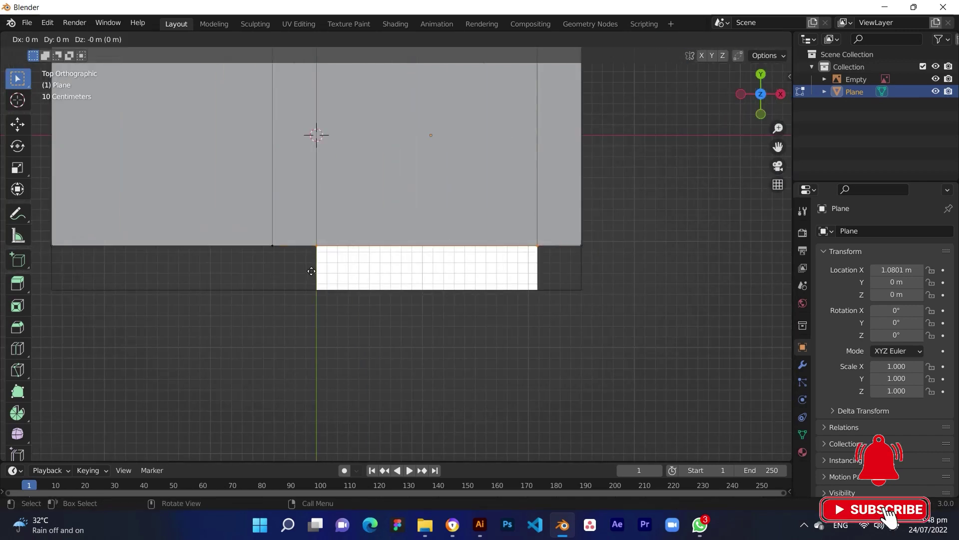
pyautogui.press('y')
pyautogui.click(315, 314)
# - Fine-position the bottom flap's outer edge along Y on the artwork's lower border and return to Object Mode
pyautogui.scroll(15, 407, 290)
pyautogui.press('g')
pyautogui.press('y')
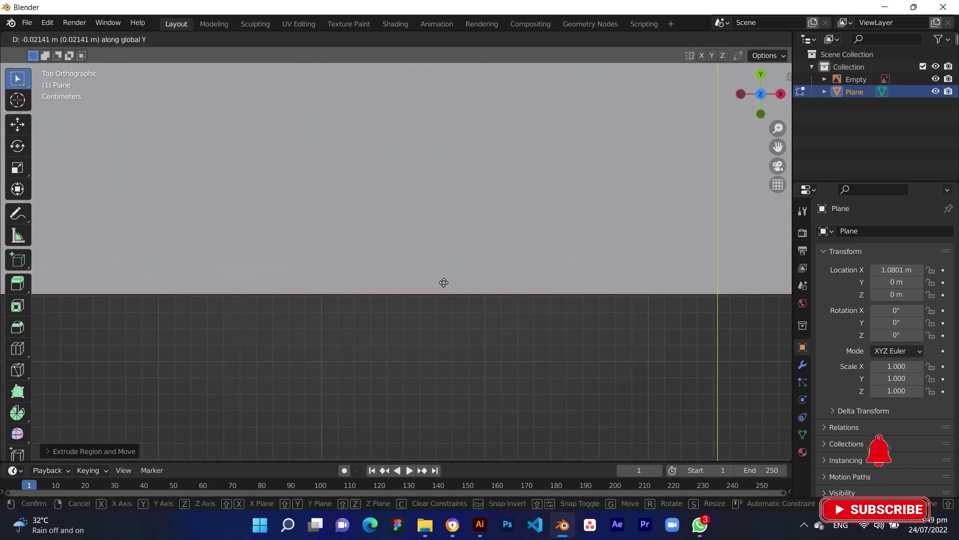
pyautogui.click(443, 282)
pyautogui.scroll(-18, 444, 282)
pyautogui.keyDown('shift'); pyautogui.moveTo(503, 307); pyautogui.dragTo(593, 356, button='middle'); pyautogui.keyUp('shift')
pyautogui.scroll(2, 617, 398)
pyautogui.press('Tab')
# - Delete the background reference image and select the flat box-layout plane
pyautogui.scroll(-3, 584, 352)
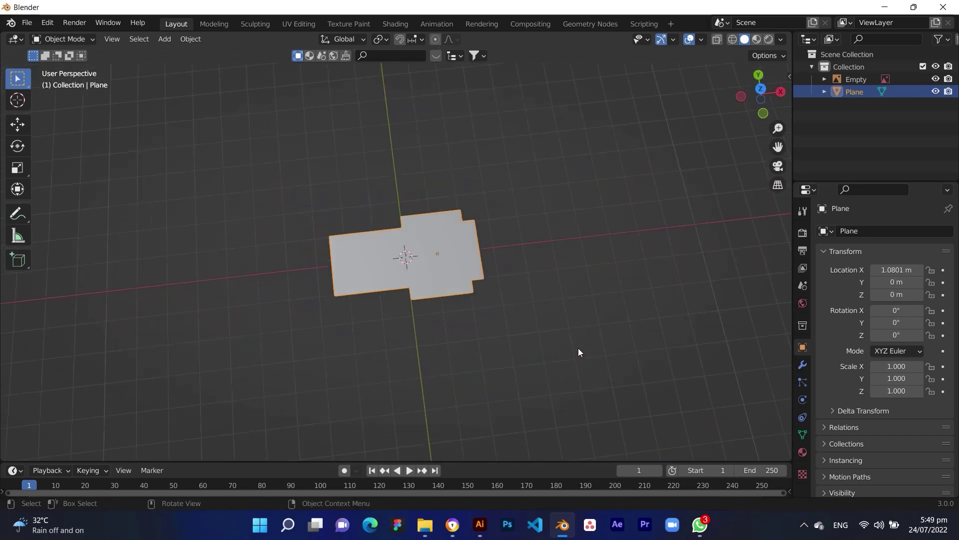
pyautogui.press('KP_7')
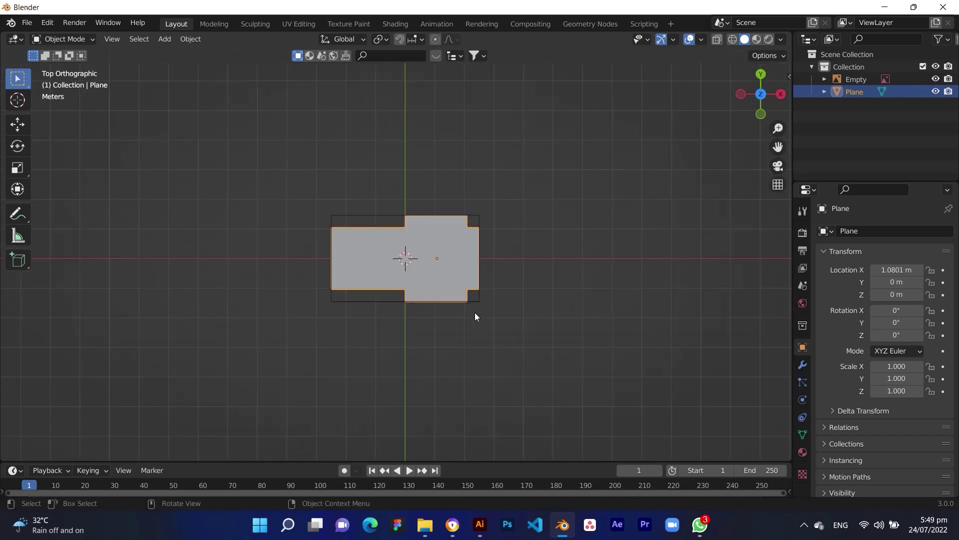
pyautogui.click(368, 215)
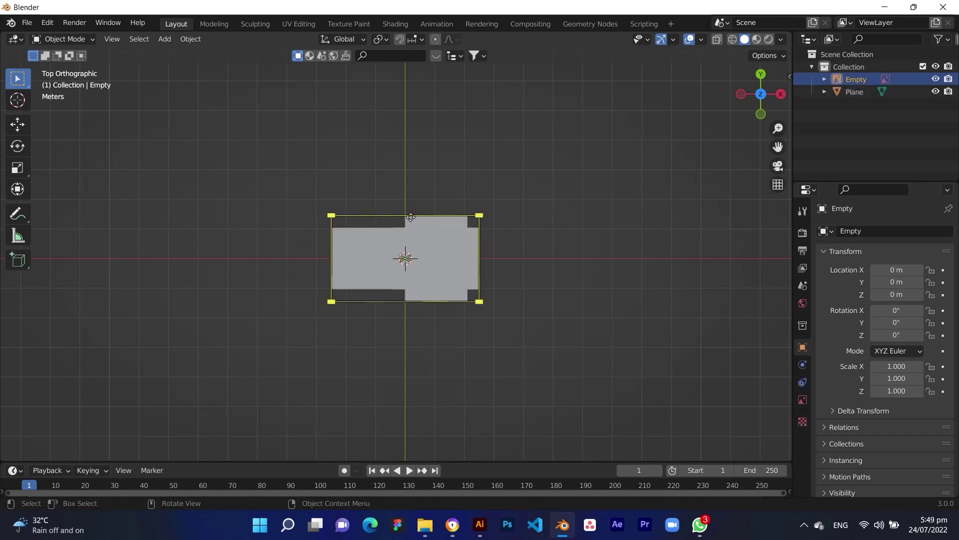
pyautogui.press('Delete')
pyautogui.scroll(6, 423, 259)
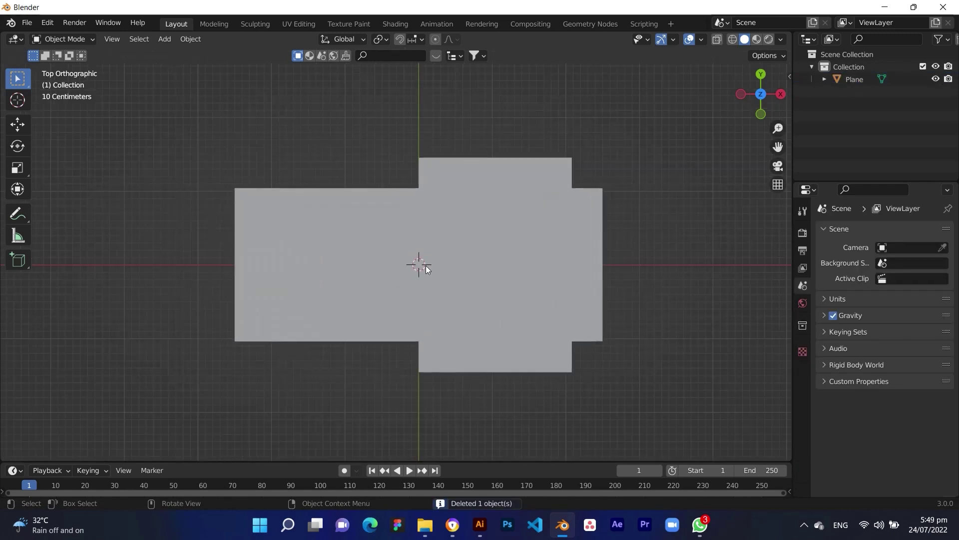
pyautogui.scroll(-2, 425, 266)
pyautogui.click(510, 266)
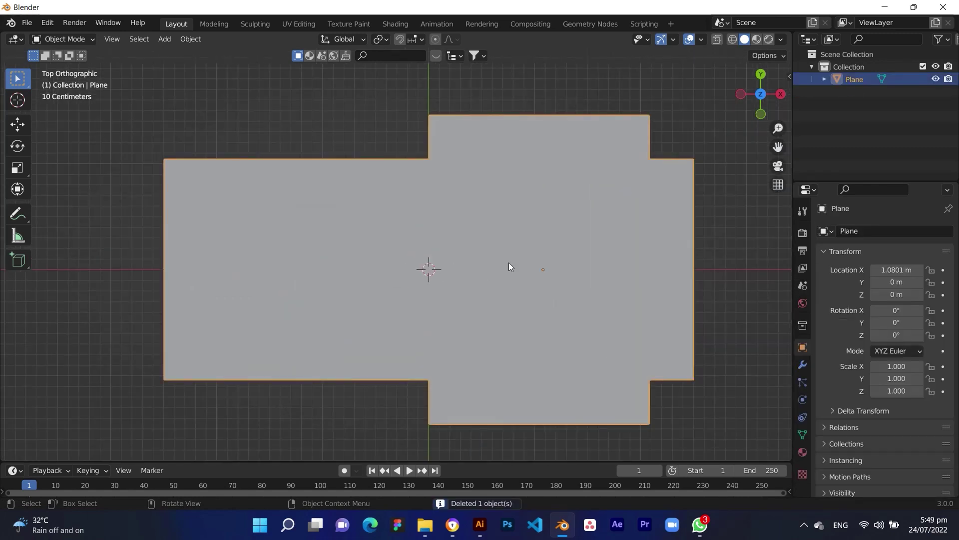
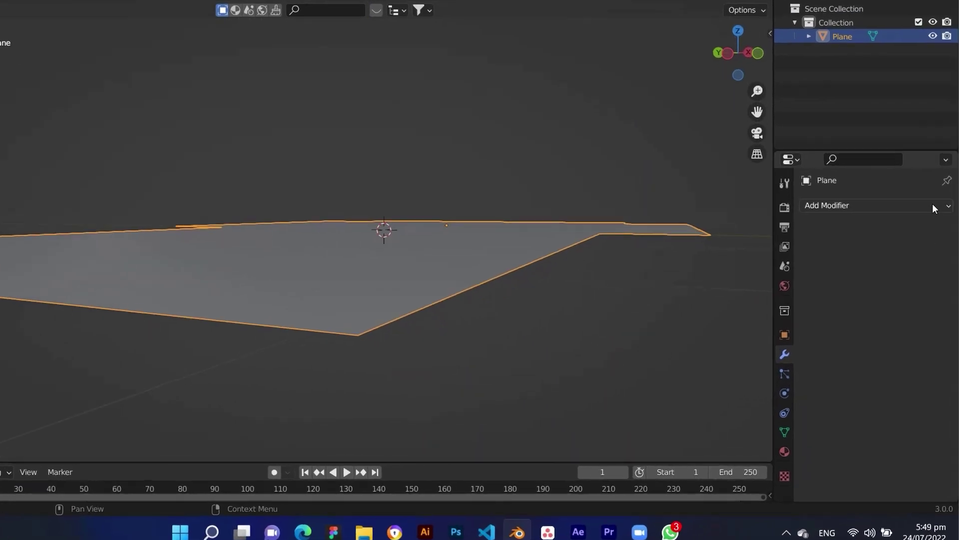
# - Add a Solidify modifier to the box-layout plane with a thickness of 0.01 m
pyautogui.click(932, 202)
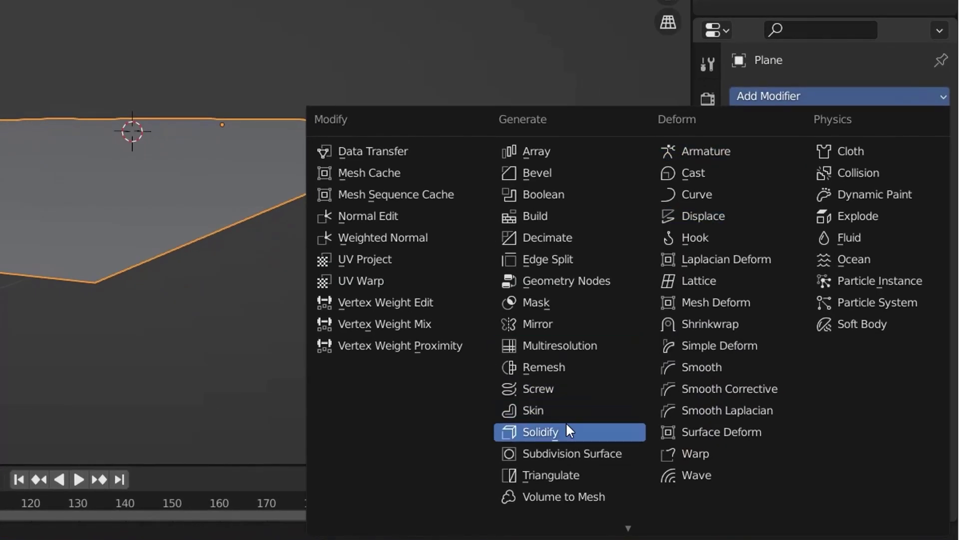
pyautogui.click(557, 430)
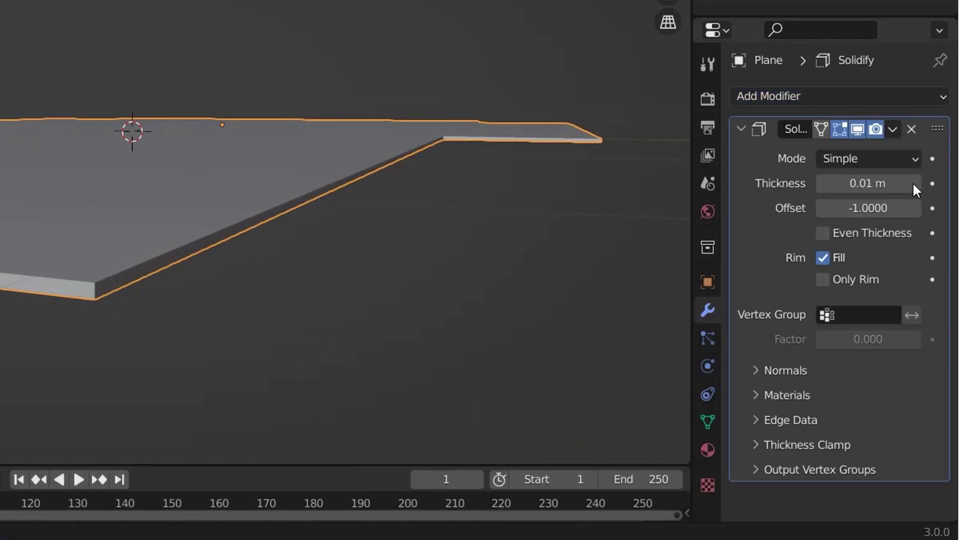
pyautogui.click(826, 184)
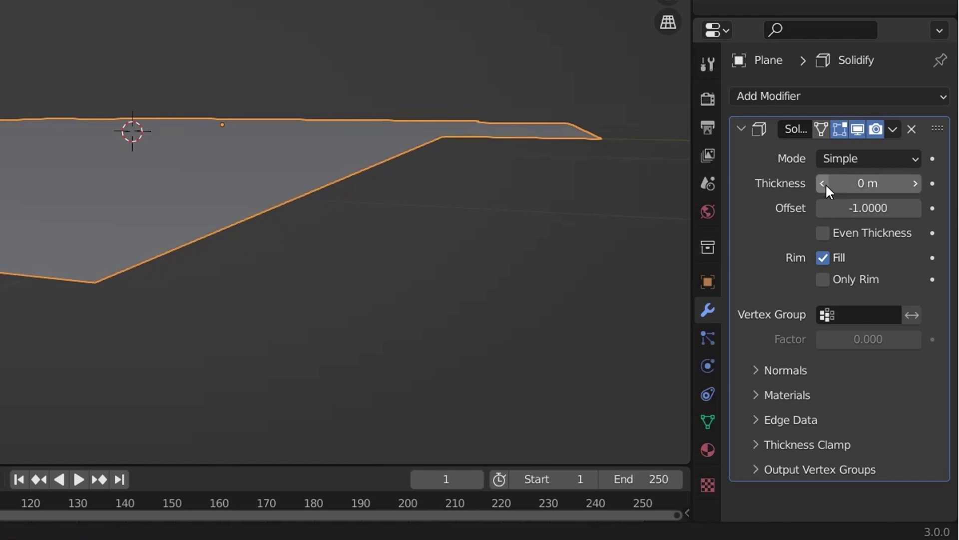
pyautogui.click(916, 184)
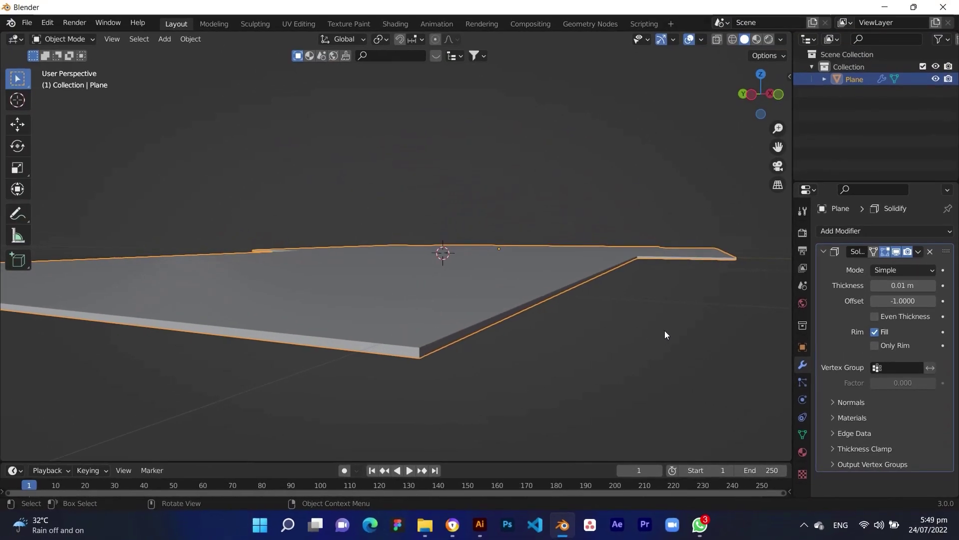
# - In Edit Mode, hook the fold edge between the large square lid panel and the adjoining narrow panel to a new object
pyautogui.moveTo(487, 258); pyautogui.dragTo(465, 271, button='middle')
pyautogui.moveTo(650, 339); pyautogui.dragTo(600, 345, button='middle')
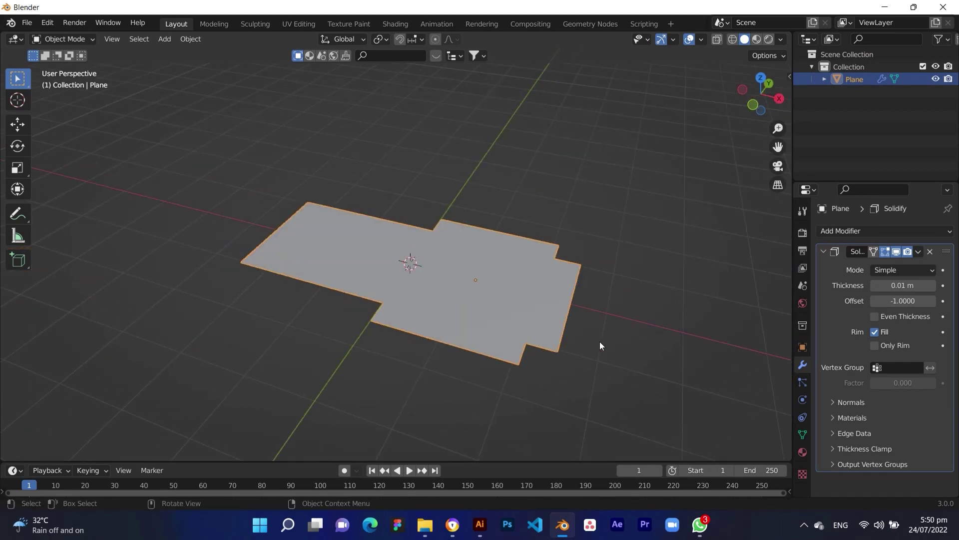
pyautogui.press('KP_7')
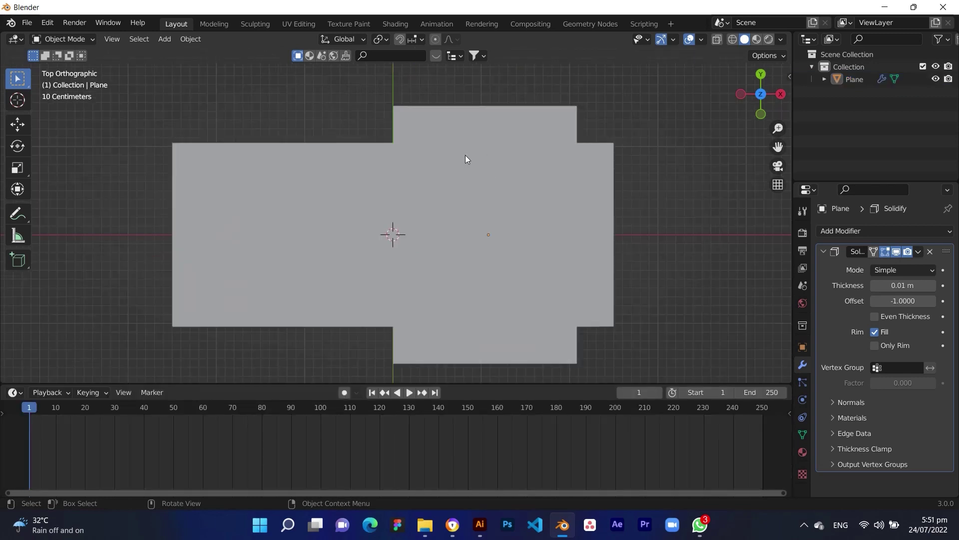
pyautogui.click(473, 144)
pyautogui.press('Tab')
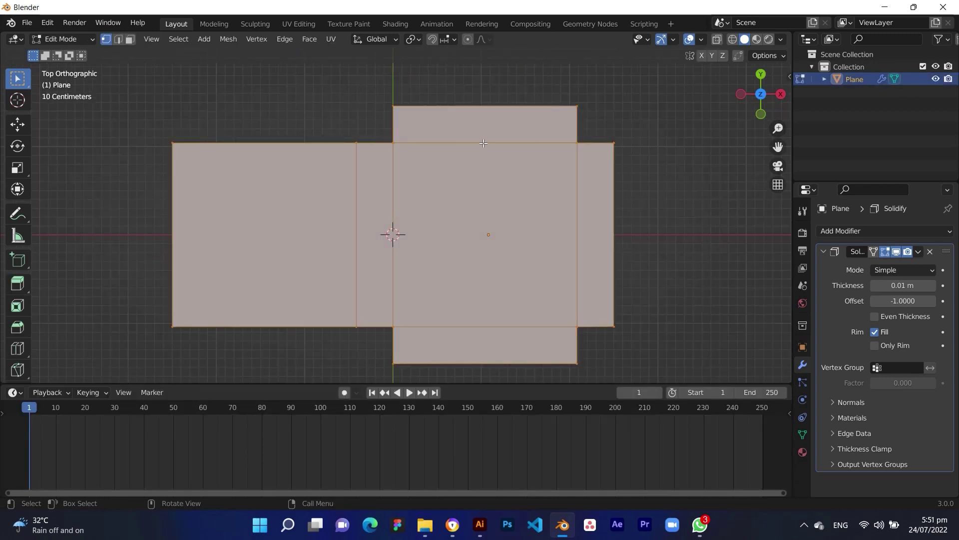
pyautogui.hotkey('alt', 'a')
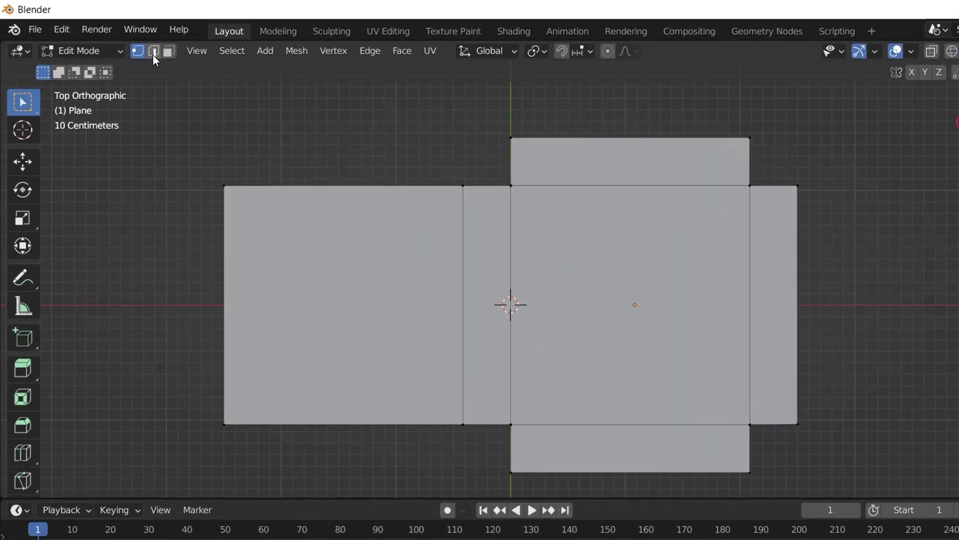
pyautogui.click(130, 39)
pyautogui.click(236, 81)
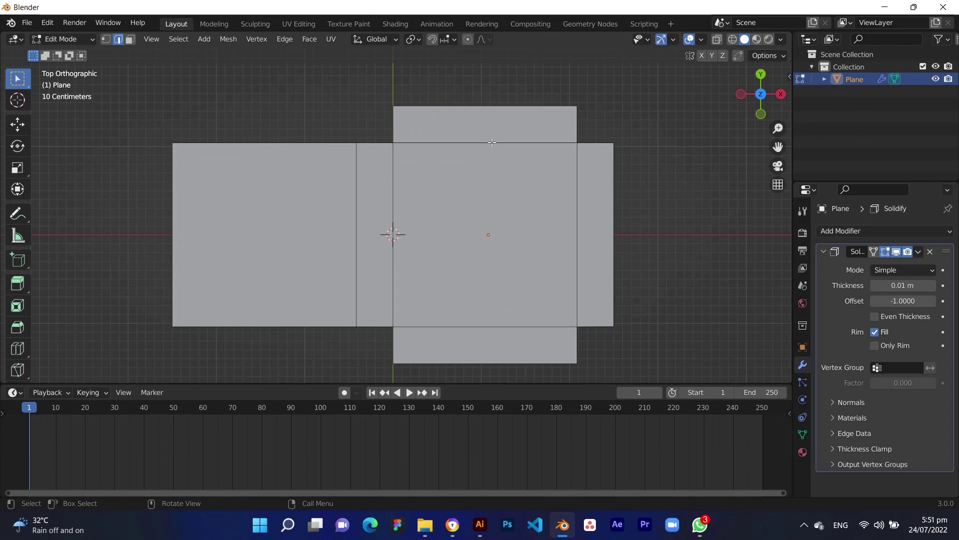
pyautogui.click(357, 228)
pyautogui.hotkey('ctrl', 'h')
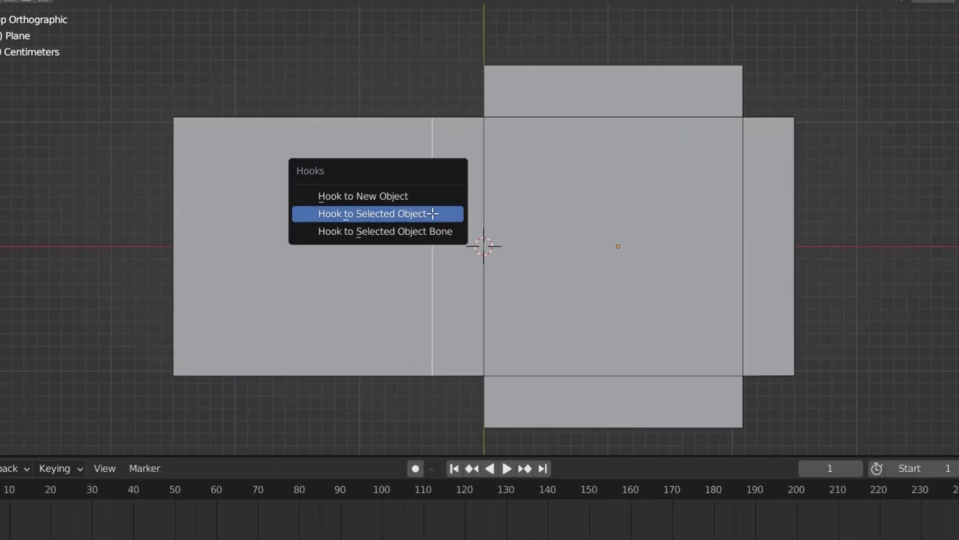
pyautogui.click(335, 201)
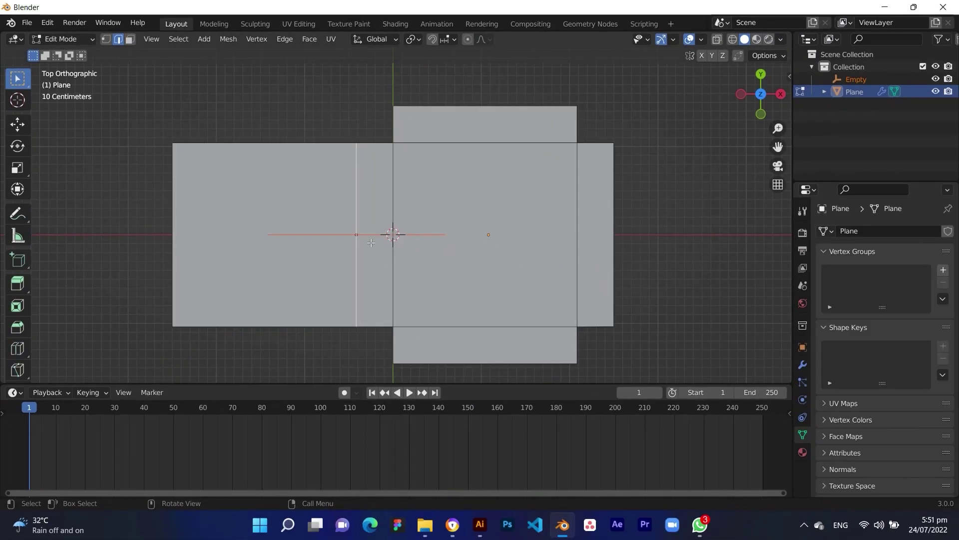
# - Return to Object Mode and display the new hook empty as a Single Arrow with a size of 0.5 m
pyautogui.press('Tab')
pyautogui.click(368, 235)
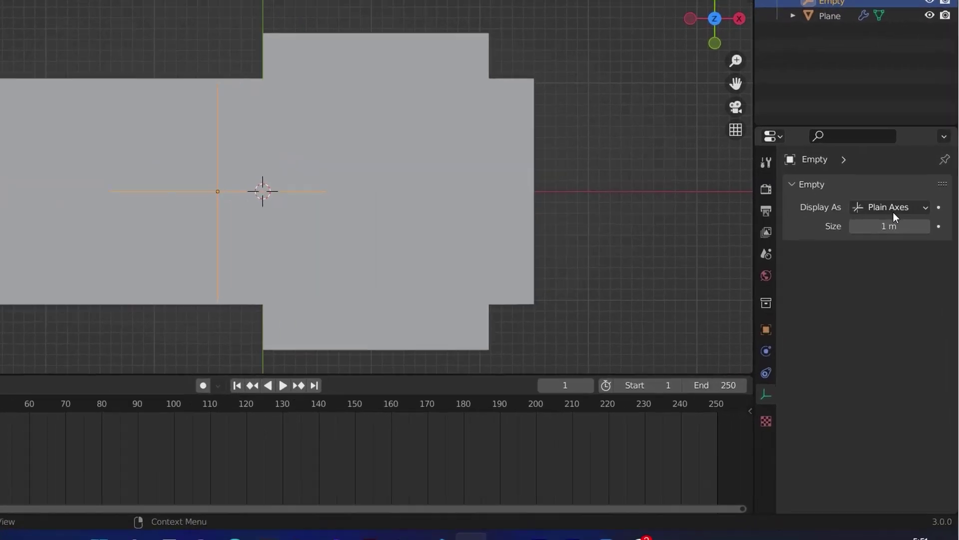
pyautogui.click(924, 214)
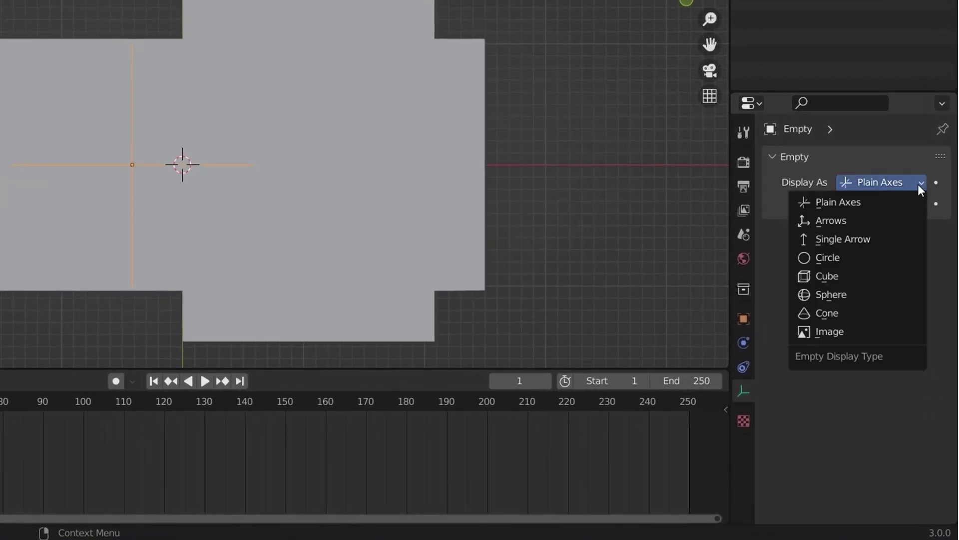
pyautogui.click(857, 239)
pyautogui.moveTo(219, 234); pyautogui.dragTo(211, 91, button='middle')
pyautogui.click(874, 203)
pyautogui.write('0.5')
pyautogui.press('Return')
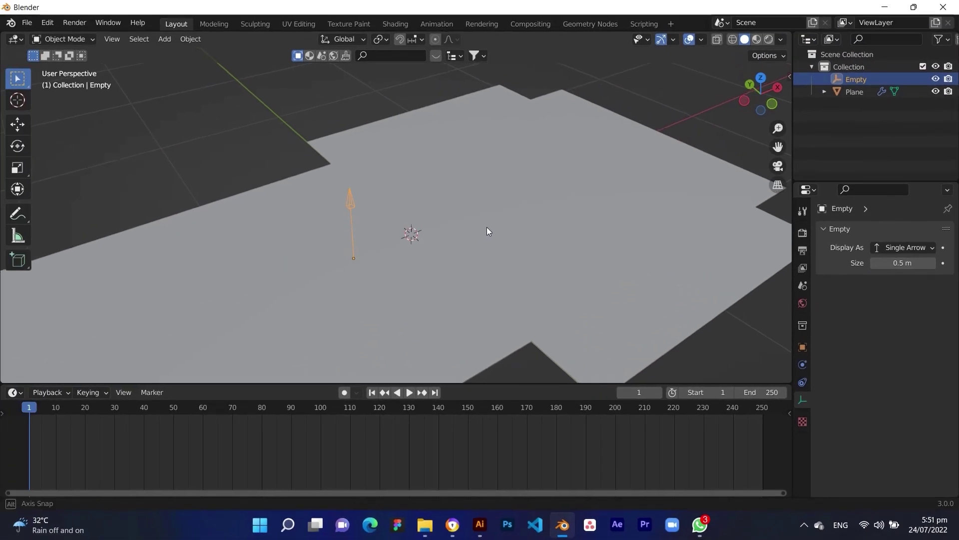
# - Hook the large square lid panel's face to the existing arrow empty using Hook to Selected Object, and return to Object Mode
pyautogui.moveTo(487, 228); pyautogui.dragTo(434, 216, button='middle')
pyautogui.moveTo(352, 194); pyautogui.dragTo(355, 197, button='middle')
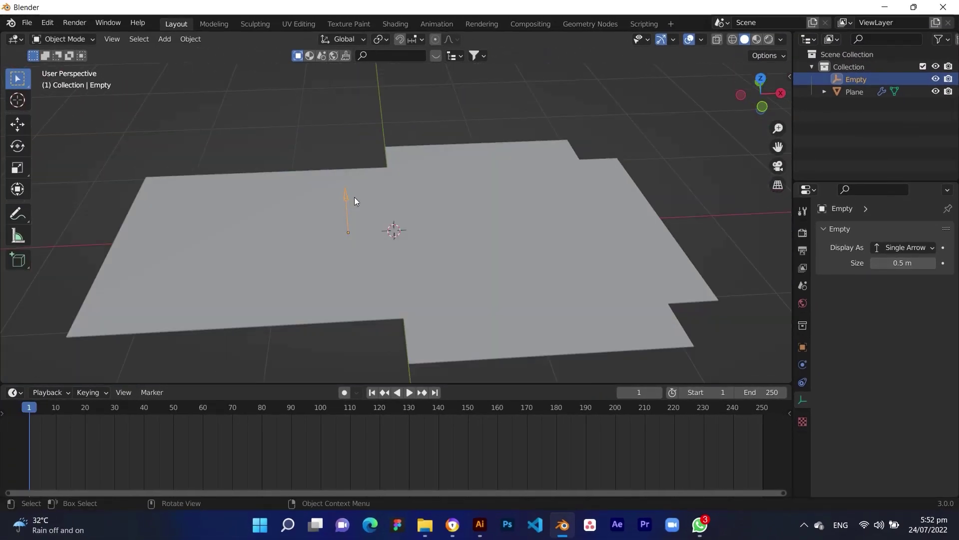
pyautogui.keyDown('shift'); pyautogui.click(385, 196); pyautogui.keyUp('shift')
pyautogui.press('Tab')
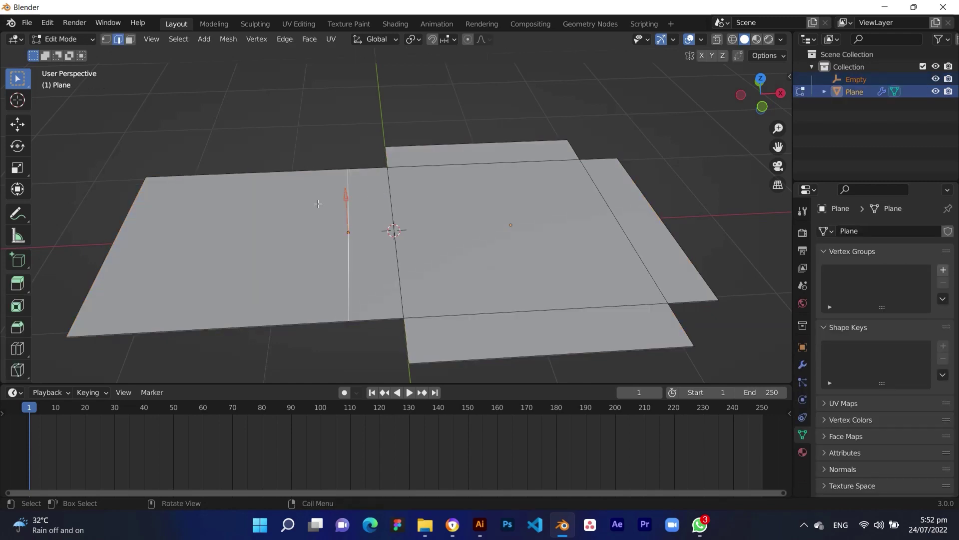
pyautogui.click(130, 40)
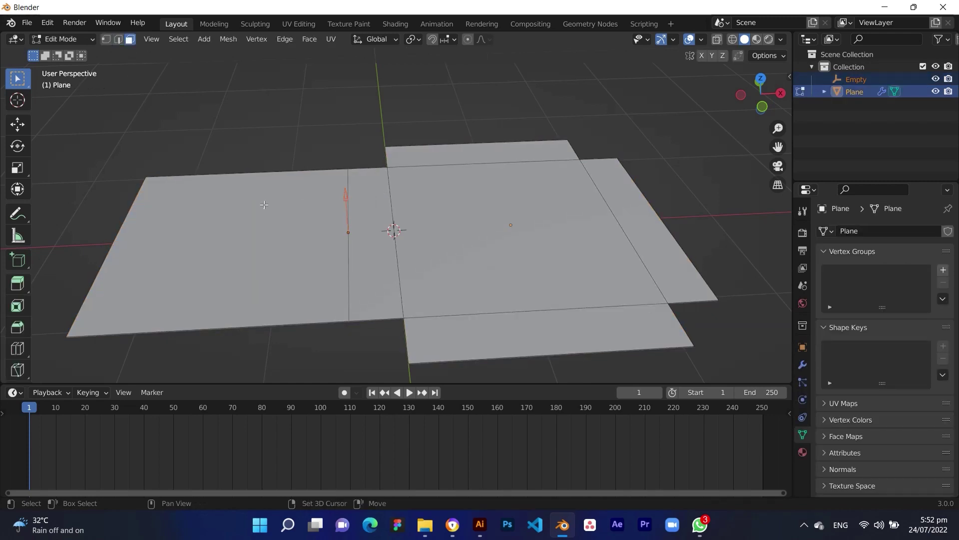
pyautogui.click(274, 216)
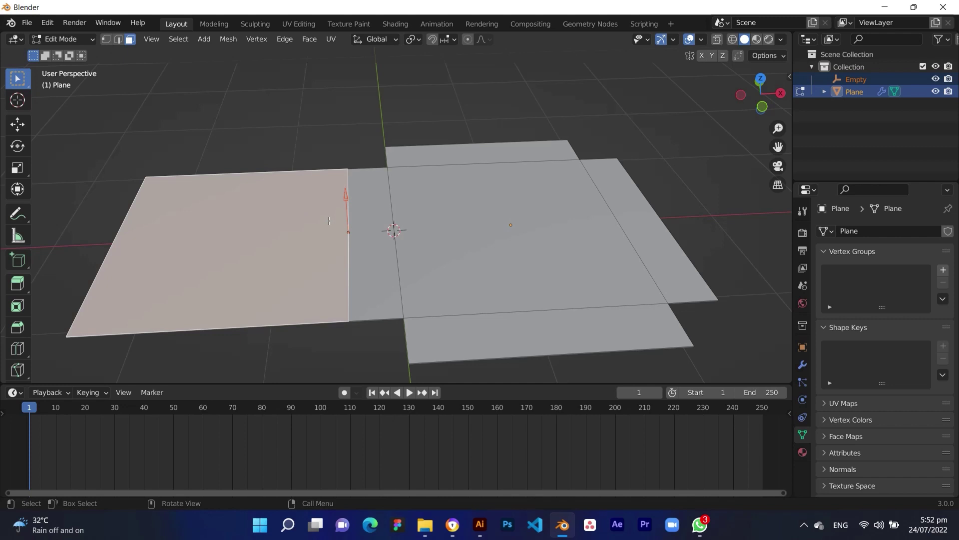
pyautogui.press('ctrl')
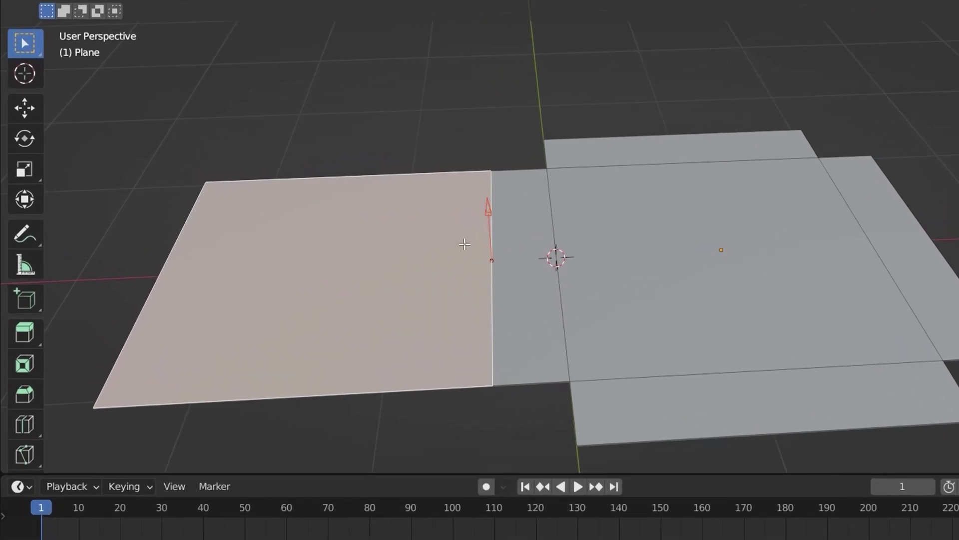
pyautogui.hotkey('ctrl', 'h')
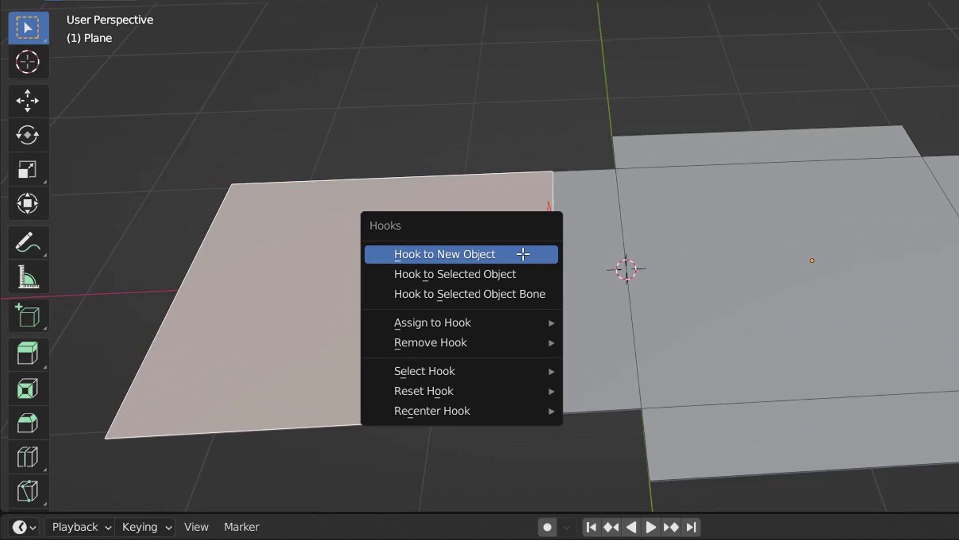
pyautogui.moveTo(511, 323)
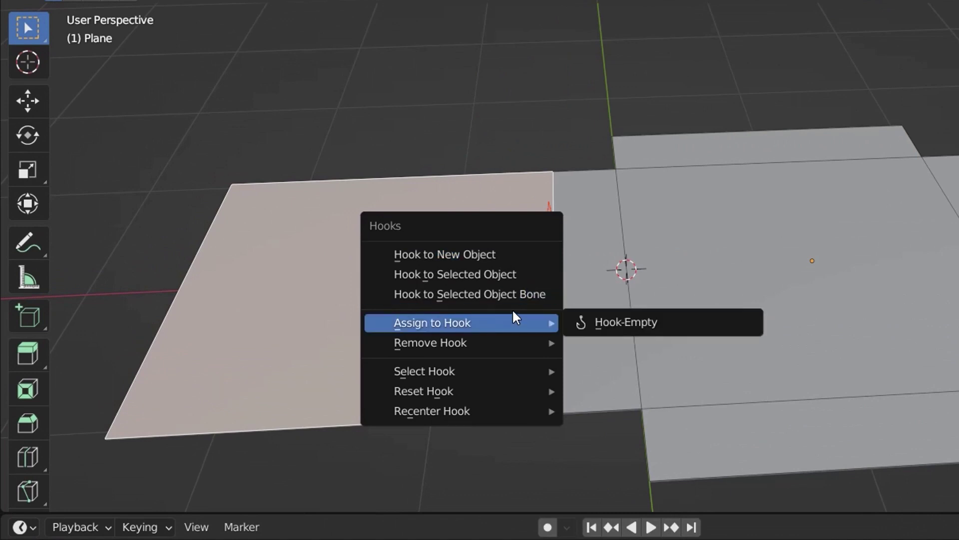
pyautogui.click(515, 274)
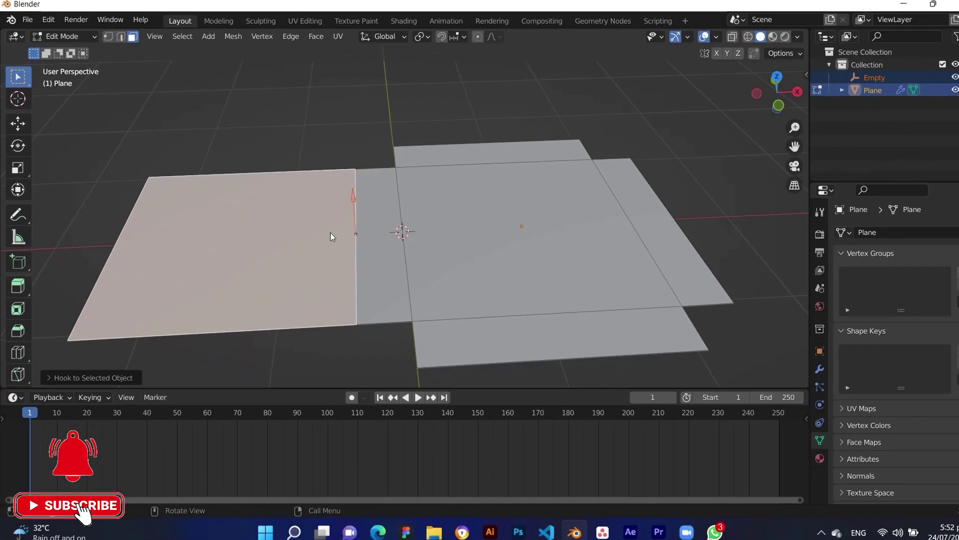
pyautogui.press('Tab')
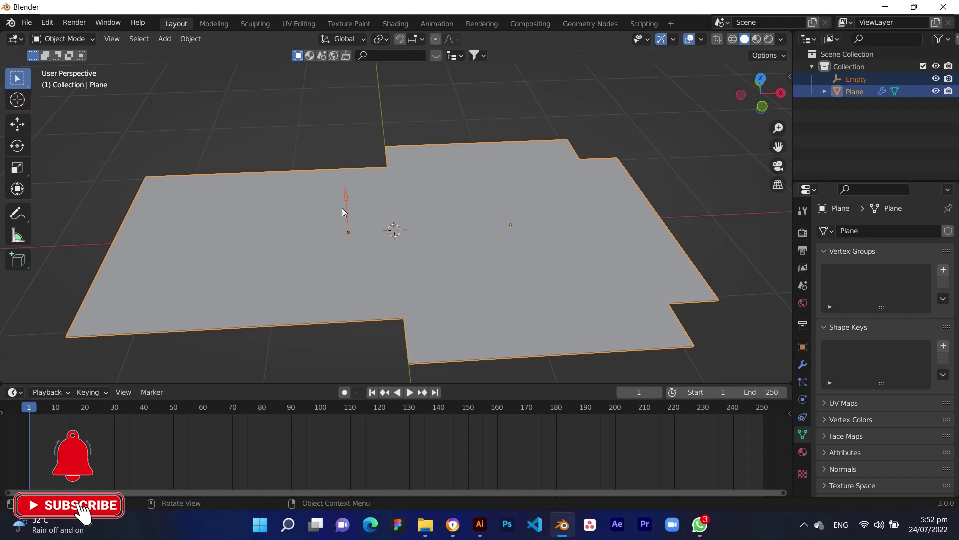
# - Test the lid hook by rotating its arrow empty 90° about the global Y axis, and undo the rotation
pyautogui.click(346, 194)
pyautogui.press('r')
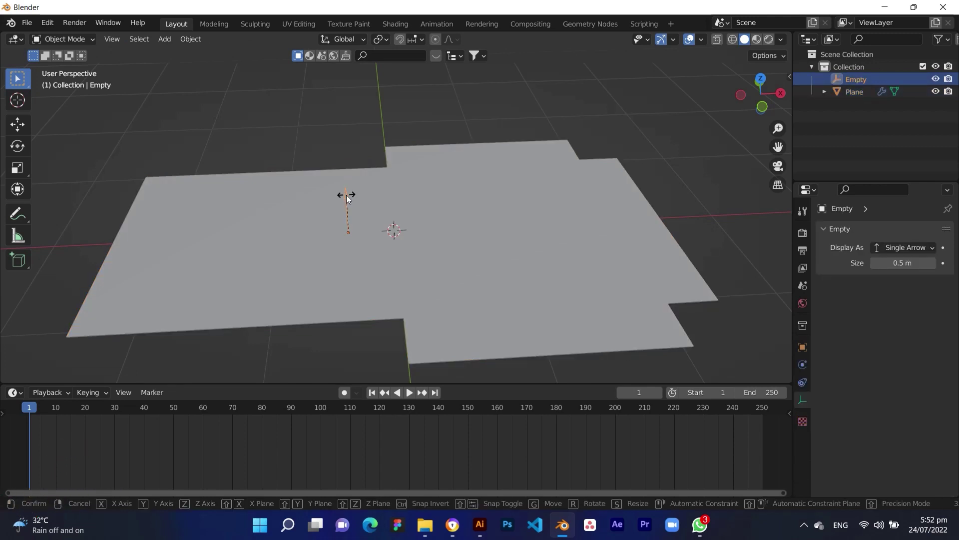
pyautogui.press('y')
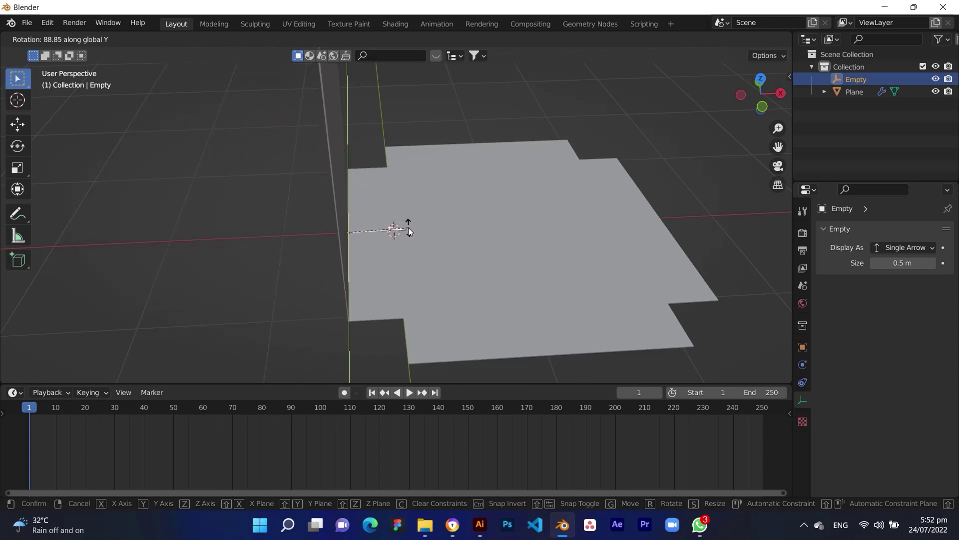
pyautogui.write('90')
pyautogui.press('Return')
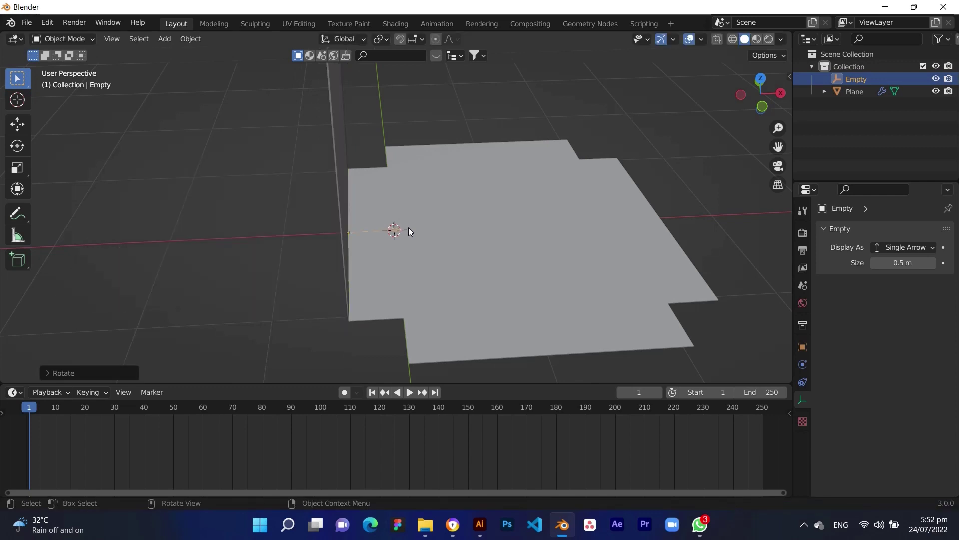
pyautogui.moveTo(532, 226); pyautogui.dragTo(400, 215, button='middle')
pyautogui.hotkey('ctrl', 'z')
# - Hook the fold edge between the central square panel and its upper flap to a new object, and select that empty in Object Mode
pyautogui.moveTo(478, 230); pyautogui.dragTo(465, 294, button='middle')
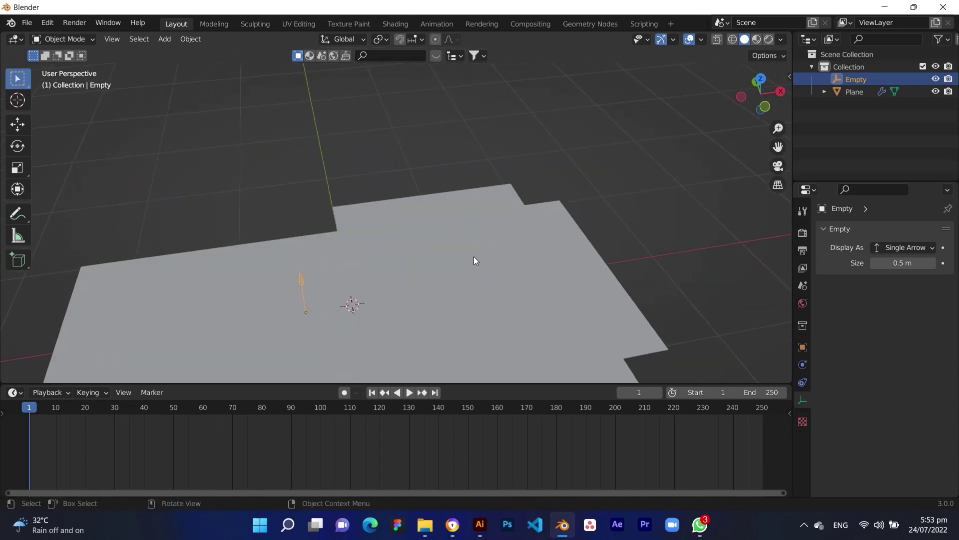
pyautogui.click(474, 260)
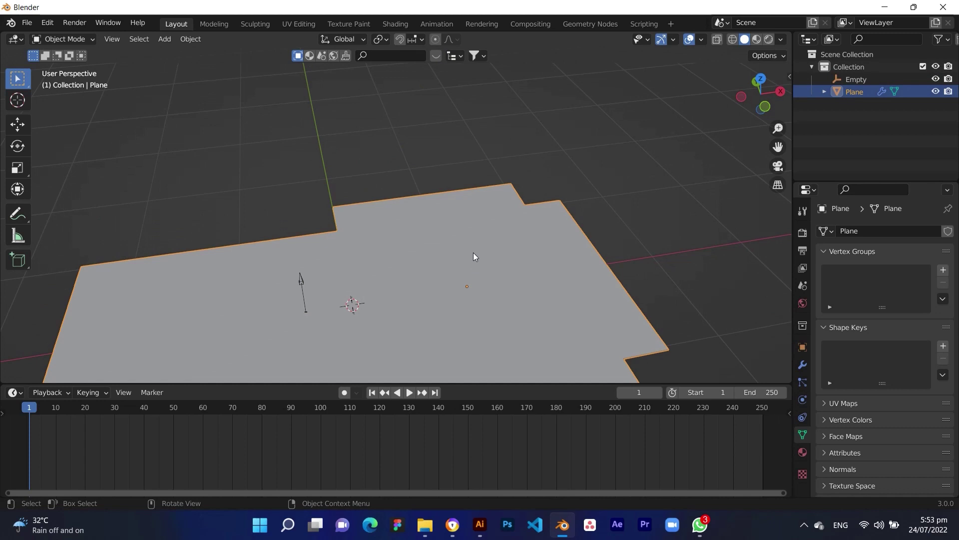
pyautogui.press('Tab')
pyautogui.moveTo(480, 275); pyautogui.dragTo(475, 321, button='middle')
pyautogui.keyDown('shift'); pyautogui.moveTo(506, 325); pyautogui.dragTo(520, 213, button='middle'); pyautogui.keyUp('shift')
pyautogui.moveTo(549, 158); pyautogui.dragTo(381, 138, button='middle')
pyautogui.press('KP_7')
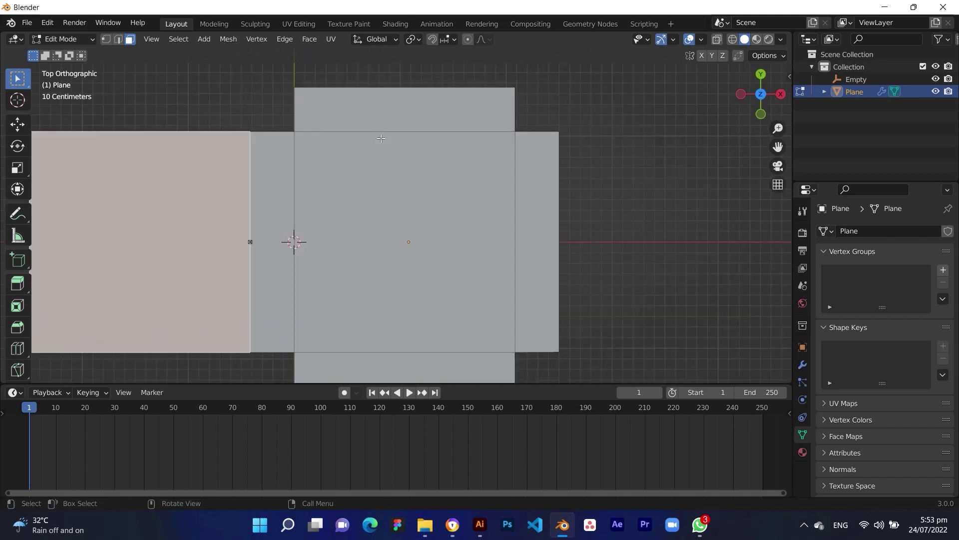
pyautogui.click(119, 39)
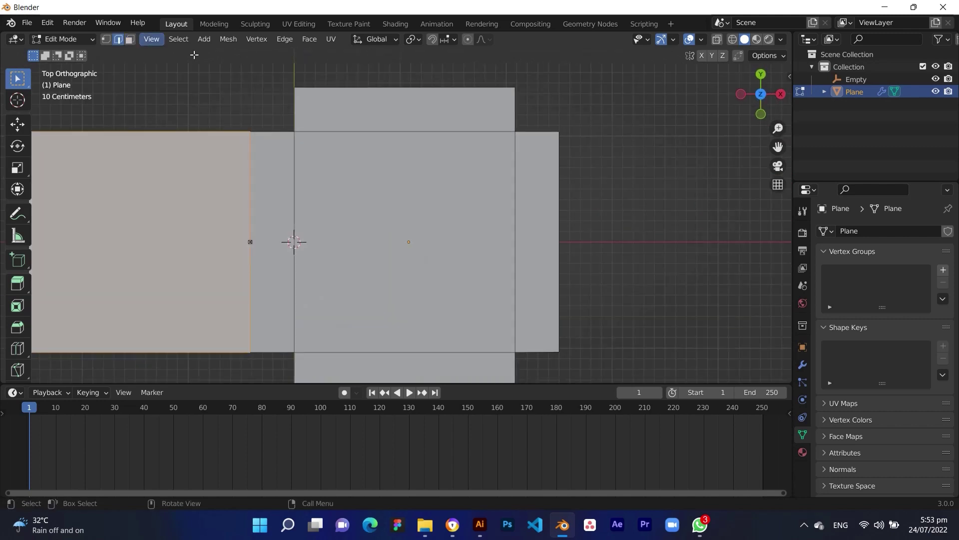
pyautogui.click(410, 131)
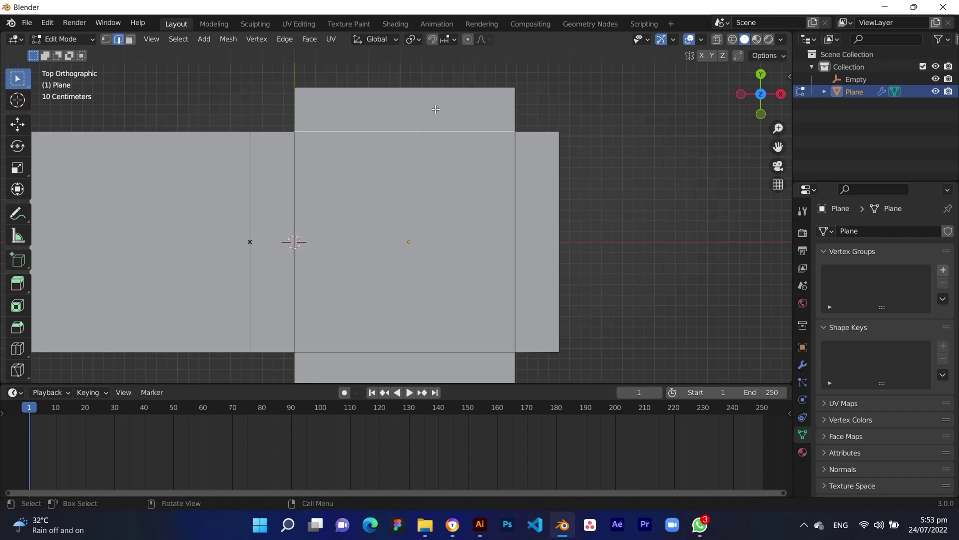
pyautogui.hotkey('ctrl', 'h')
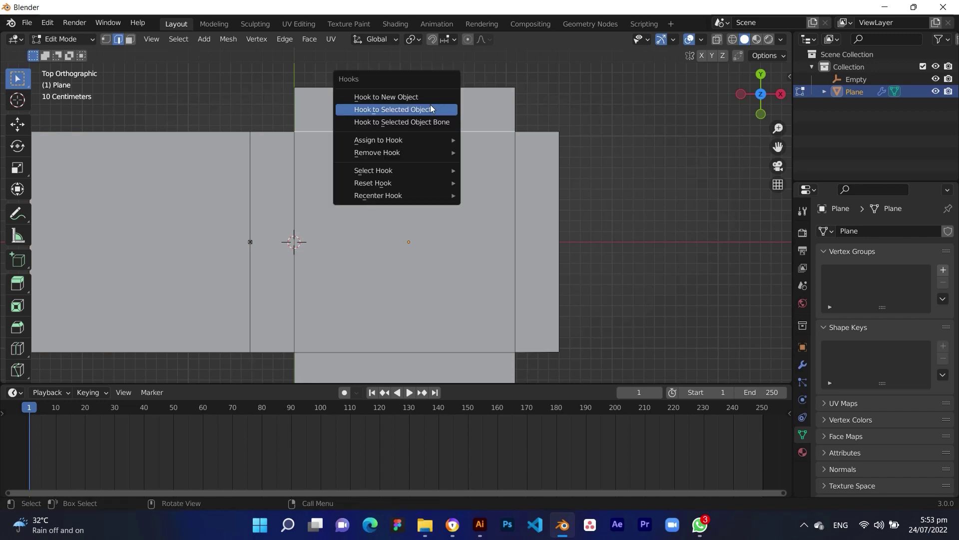
pyautogui.click(412, 98)
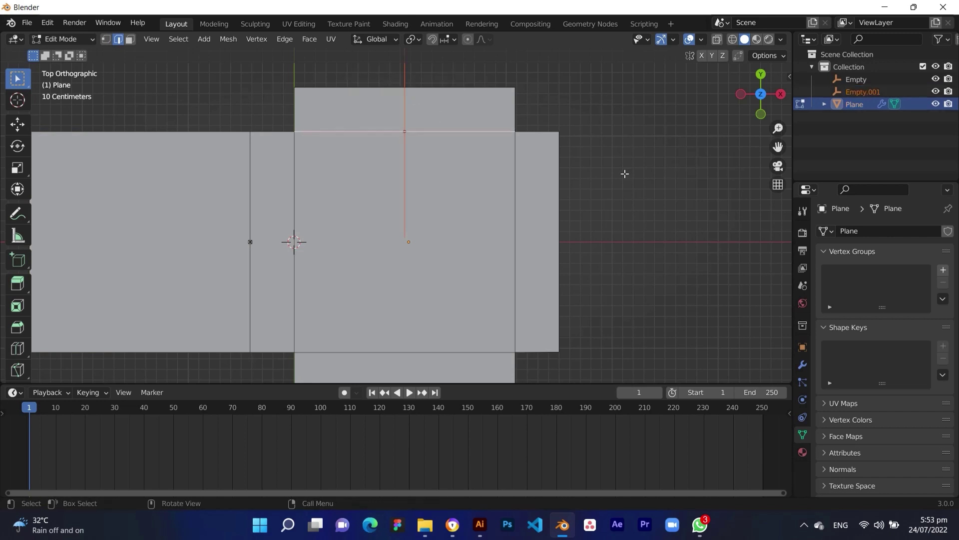
pyautogui.press('Tab')
pyautogui.click(404, 110)
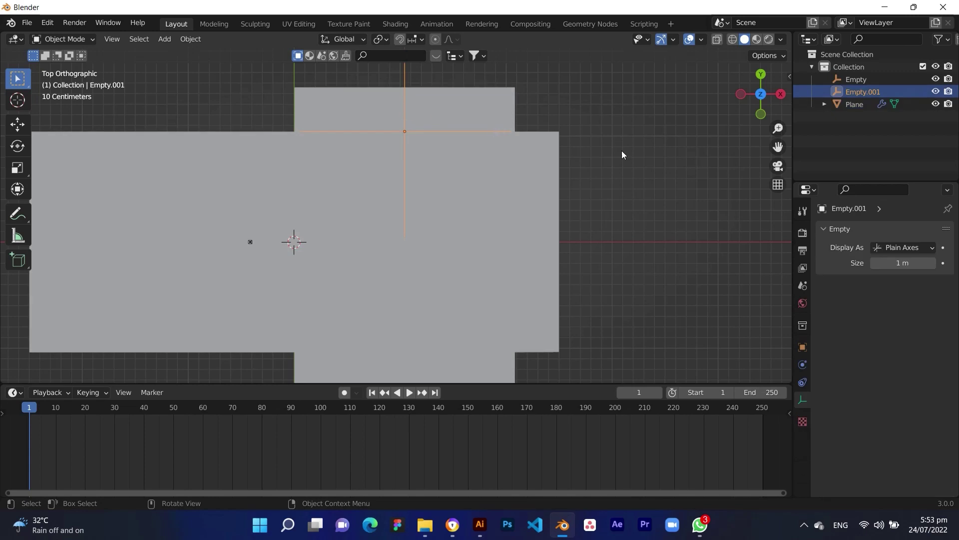
# - Display the empty on the upper flap's fold edge as a Single Arrow with a size of 0.5 m
pyautogui.click(927, 247)
pyautogui.click(879, 290)
pyautogui.click(904, 265)
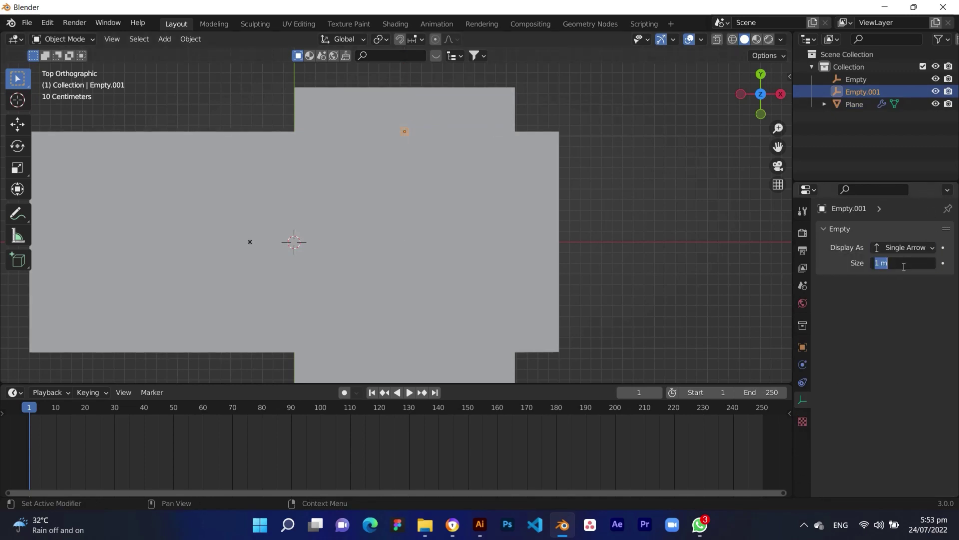
pyautogui.write('0.5')
pyautogui.press('Return')
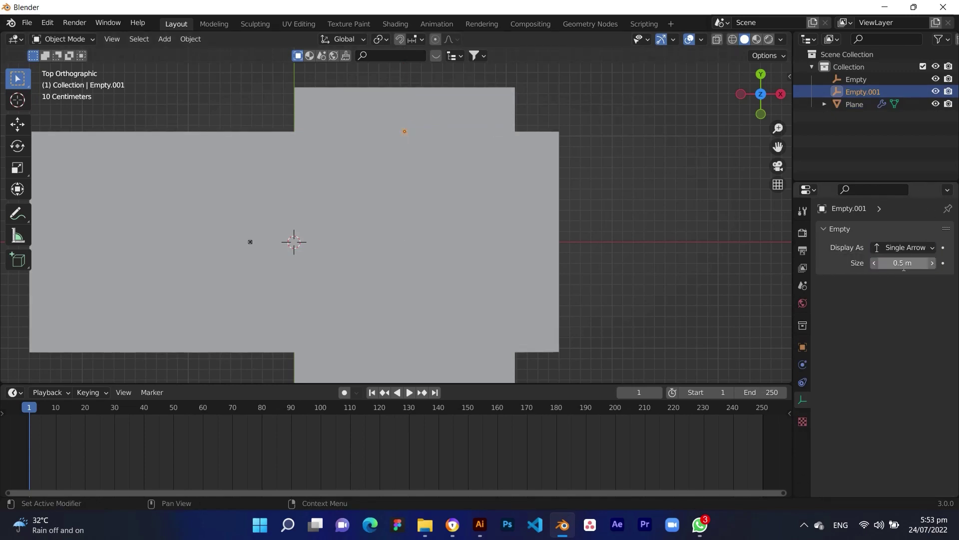
# - Hook the upper flap's face to its arrow empty using Hook to Selected Object, and return to Object Mode
pyautogui.keyDown('shift'); pyautogui.click(427, 119); pyautogui.keyUp('shift')
pyautogui.press('Tab')
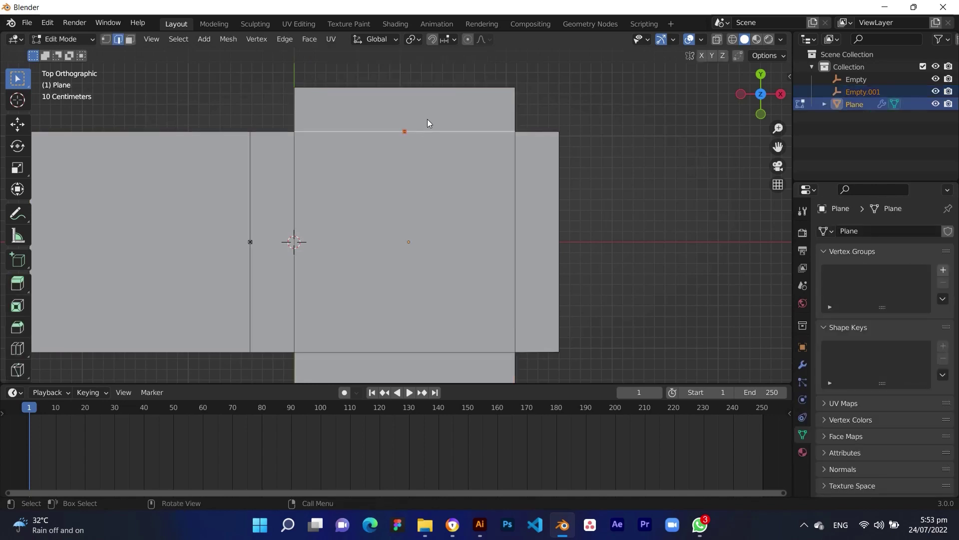
pyautogui.click(130, 39)
pyautogui.click(415, 107)
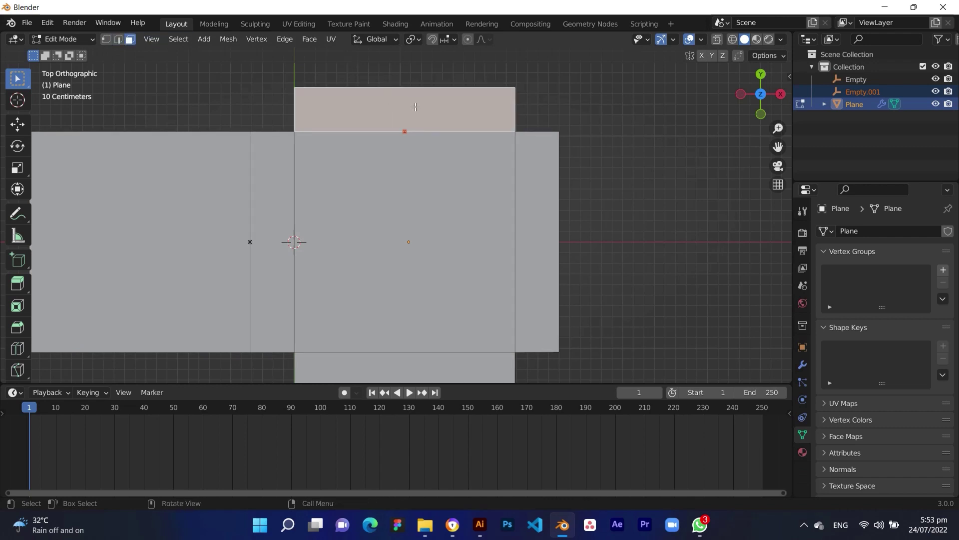
pyautogui.hotkey('ctrl', 'h')
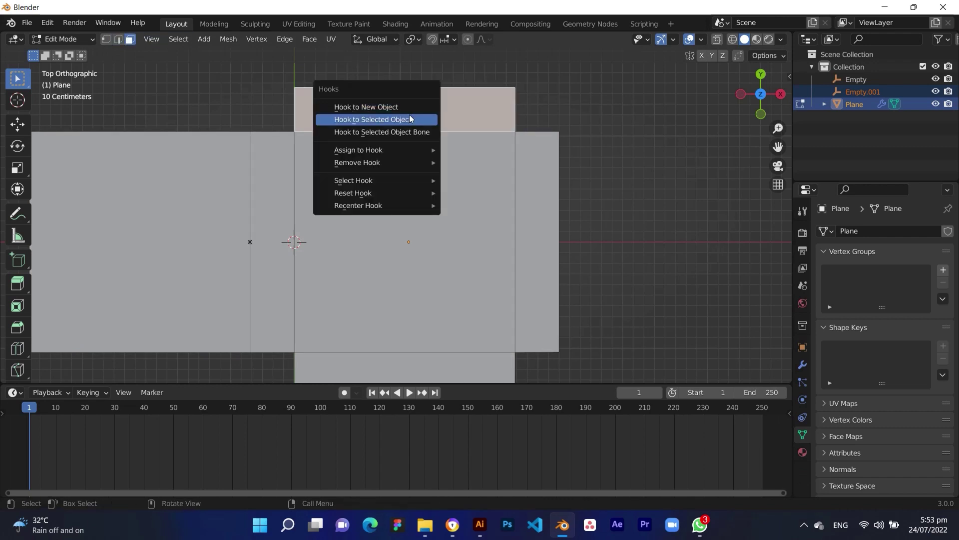
pyautogui.click(409, 115)
pyautogui.press('Tab')
# - Test the upper flap's hook by rotating its arrow empty about the global X axis
pyautogui.click(404, 132)
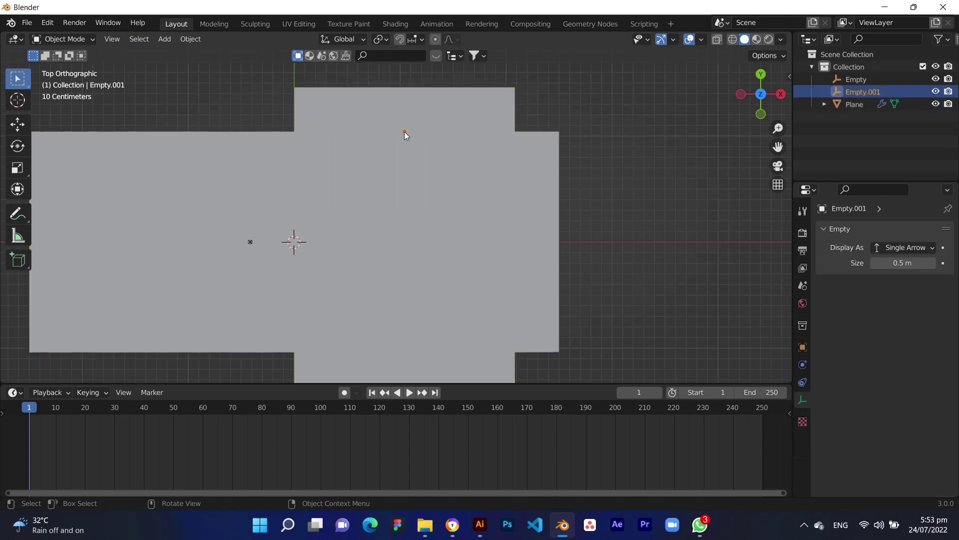
pyautogui.press('r')
pyautogui.press('x')
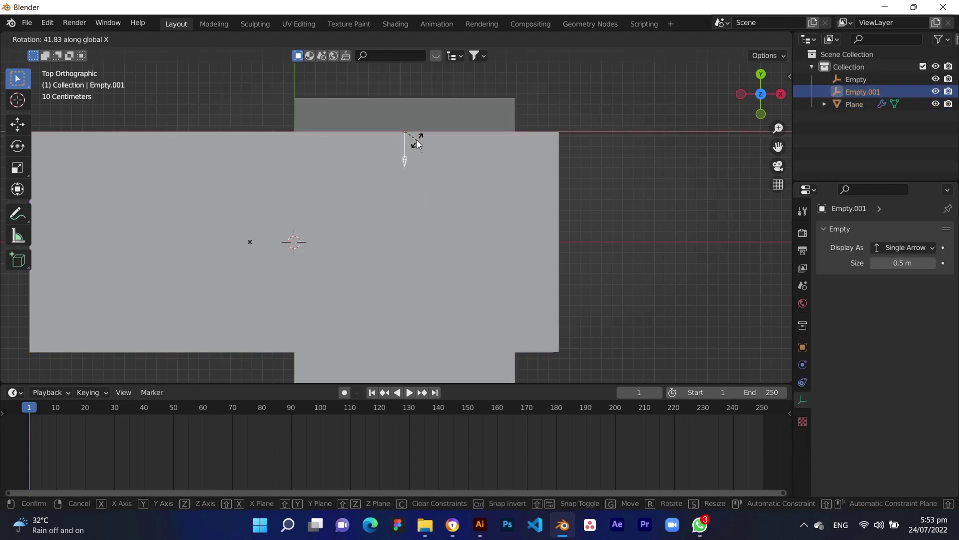
pyautogui.click(425, 167)
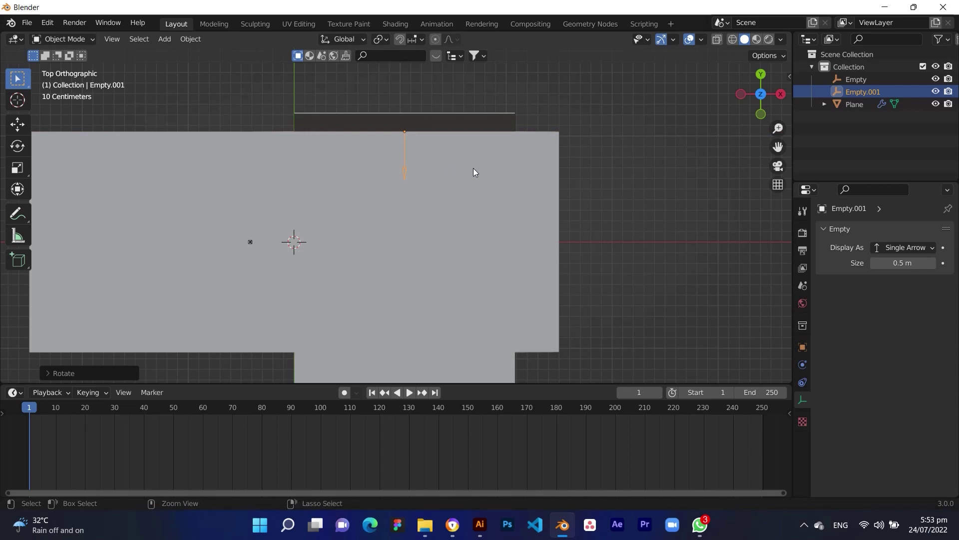
# - Save the file as Box Animation in the E:\Personal\Master Designs YT\Box Animation Tutorial folder
pyautogui.hotkey('ctrl', 's')
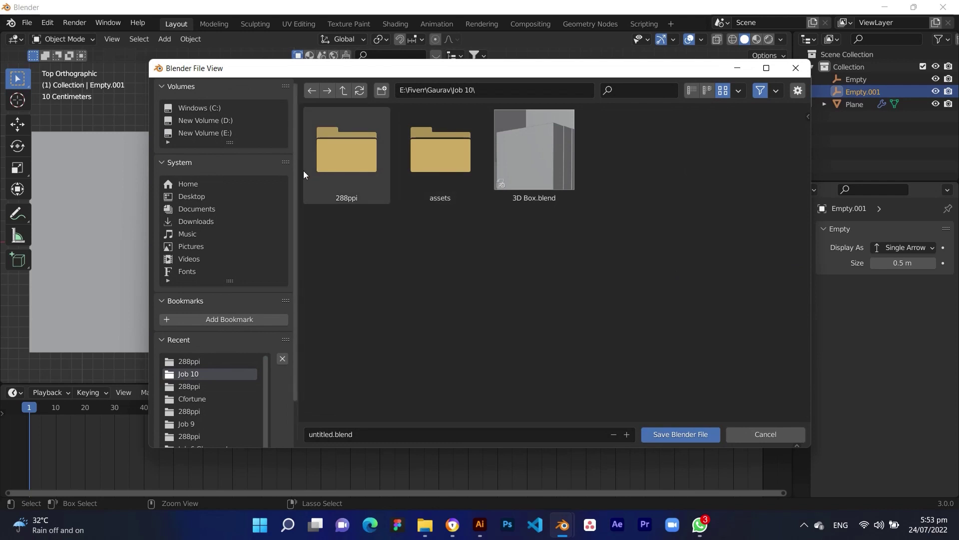
pyautogui.click(412, 96)
pyautogui.click(205, 133)
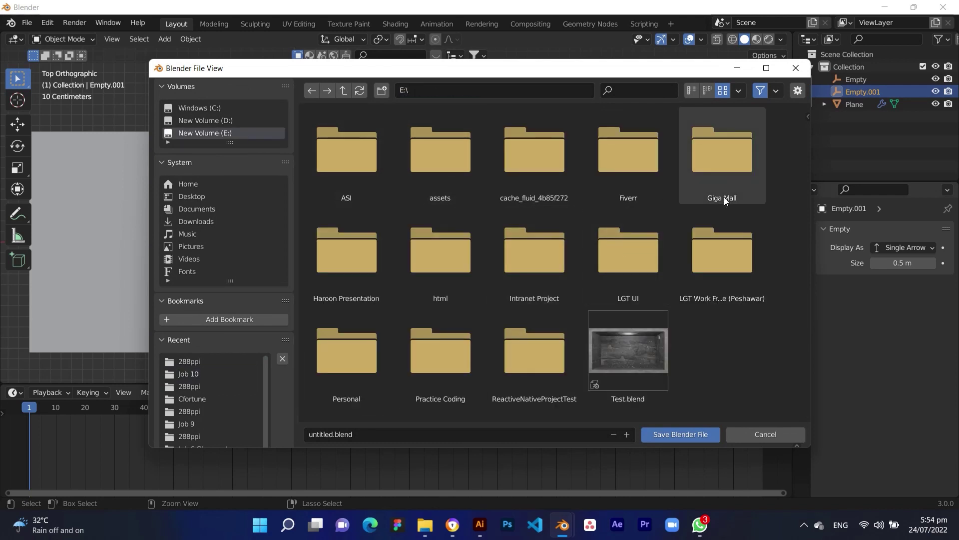
pyautogui.doubleClick(356, 328)
pyautogui.doubleClick(534, 253)
pyautogui.click(439, 155)
pyautogui.doubleClick(440, 158)
pyautogui.click(392, 434)
pyautogui.write('Box Animation')
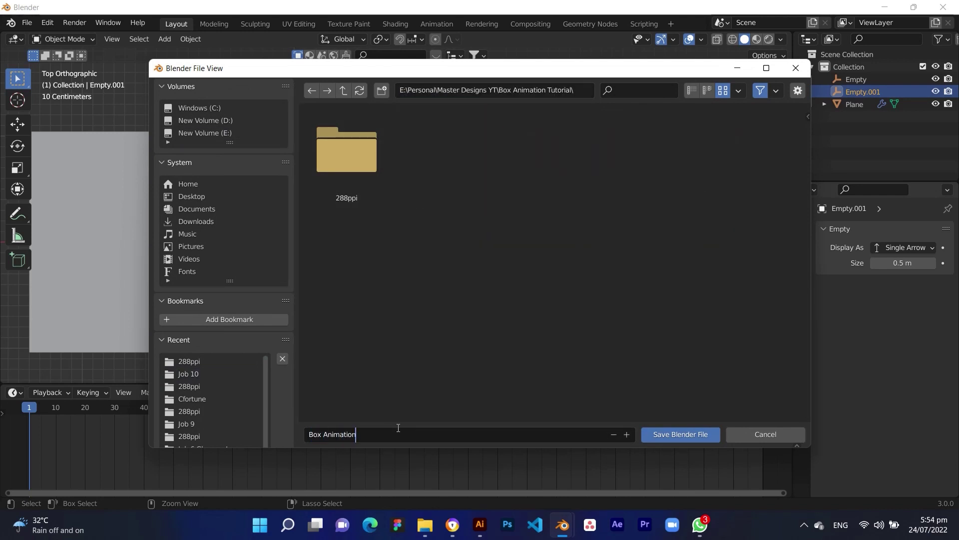
pyautogui.click(672, 435)
# - Hook the fold edge between the central square panel and its right-hand flap to a new object
pyautogui.click(548, 179)
pyautogui.press('Tab')
pyautogui.click(548, 180)
pyautogui.click(119, 40)
pyautogui.click(513, 262)
pyautogui.hotkey('ctrl', 'h')
pyautogui.click(574, 219)
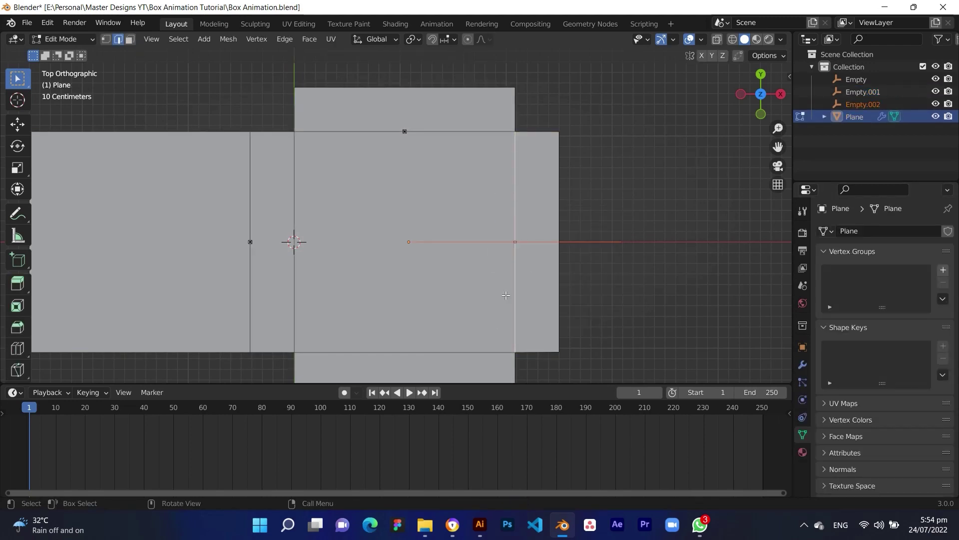
# - Hook the central panel's lower fold edge and its left fold edge each to a new object, and return to Object Mode
pyautogui.click(415, 351)
pyautogui.hotkey('shift', 'r')
pyautogui.click(300, 255)
pyautogui.hotkey('ctrl', 'h')
pyautogui.click(382, 249)
pyautogui.press('Tab')
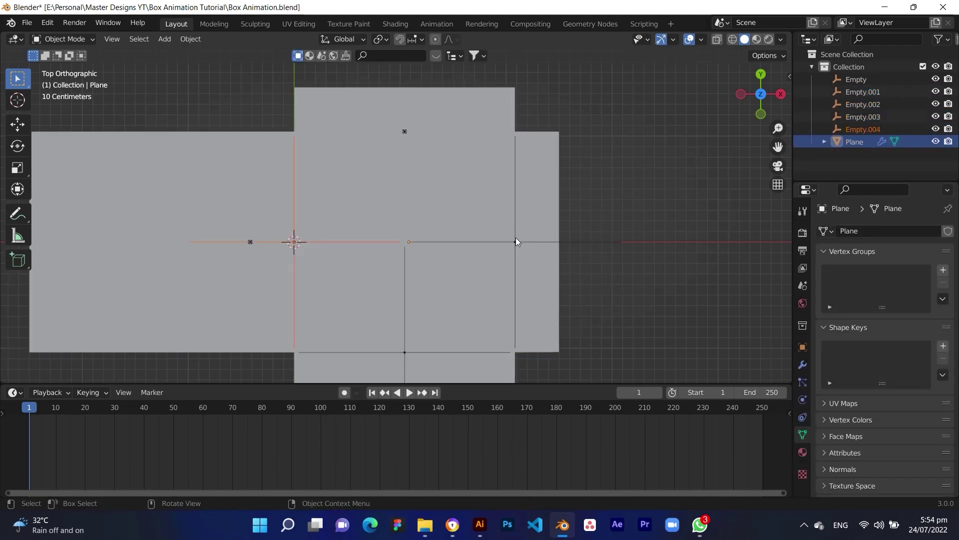
# - Display the empty on the right-hand flap's fold edge as a Single Arrow with a size of 0.5 m
pyautogui.click(516, 242)
pyautogui.click(903, 247)
pyautogui.click(886, 289)
pyautogui.click(896, 264)
pyautogui.write('0.5')
pyautogui.press('Return')
# - Display the empty on the central panel's left fold edge as a Single Arrow
pyautogui.click(405, 332)
pyautogui.click(406, 331)
pyautogui.keyDown('shift'); pyautogui.click(337, 243); pyautogui.keyUp('shift')
pyautogui.click(902, 248)
pyautogui.click(895, 290)
# - Display the empty on the lower flap's fold edge as a Single Arrow with a size of 0.5 m
pyautogui.click(863, 116)
pyautogui.click(904, 247)
pyautogui.click(905, 300)
pyautogui.click(899, 262)
pyautogui.write('0.5')
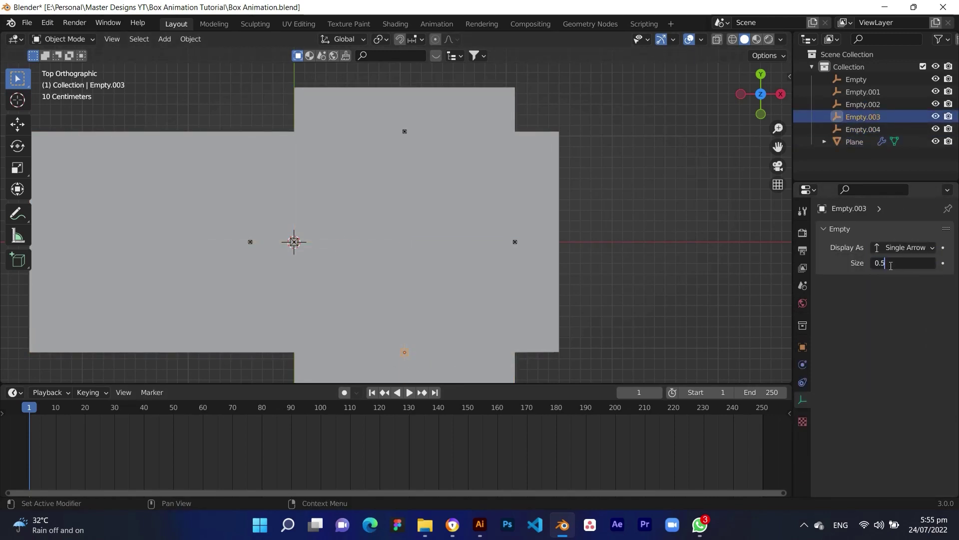
pyautogui.press('Return')
# - Set the size of the arrow empty on the central panel's left fold edge to 0.5 m
pyautogui.click(295, 242)
pyautogui.click(900, 263)
pyautogui.write('0.5')
pyautogui.press('Return')
# - Hook the right-hand flap's face to its arrow empty using Hook to Selected Object, and return to Object Mode
pyautogui.moveTo(514, 320); pyautogui.dragTo(478, 226, button='middle')
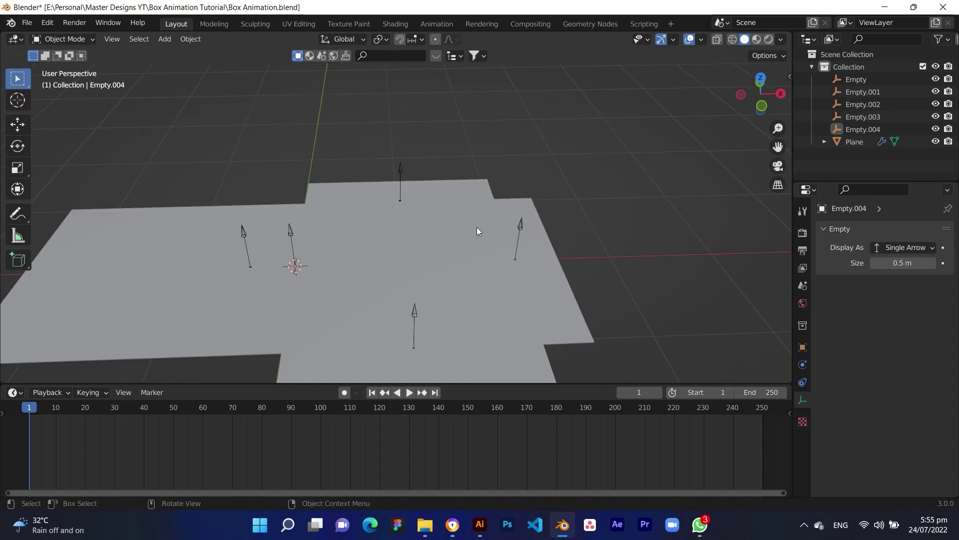
pyautogui.click(524, 259)
pyautogui.keyDown('shift'); pyautogui.click(499, 266); pyautogui.keyUp('shift')
pyautogui.press('Tab')
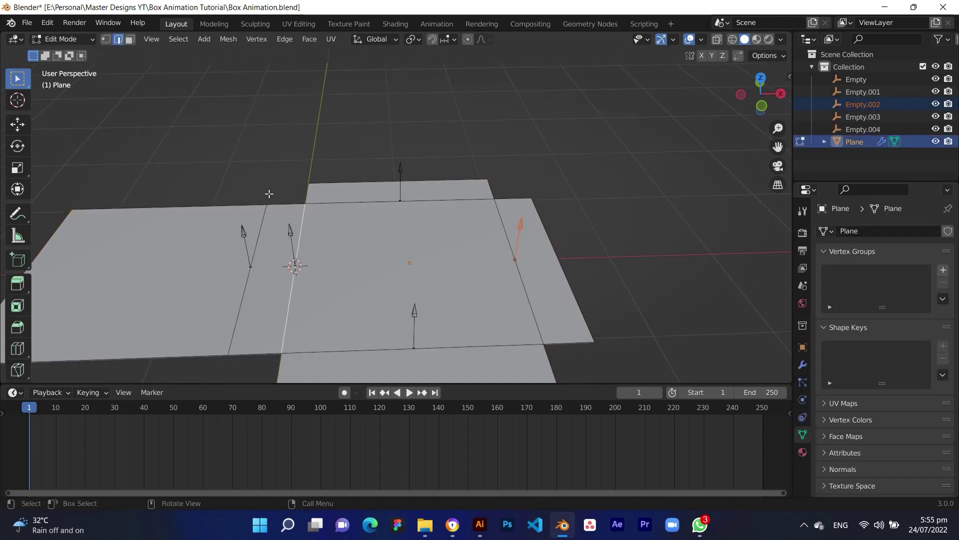
pyautogui.press('3')
pyautogui.click(523, 265)
pyautogui.hotkey('ctrl', 'h')
pyautogui.click(517, 277)
pyautogui.press('Tab')
# - Hook the lower flap's face to its arrow empty using Hook to Selected Object, and leave Edit Mode
pyautogui.click(415, 344)
pyautogui.keyDown('shift'); pyautogui.click(436, 358); pyautogui.keyUp('shift')
pyautogui.press('Tab')
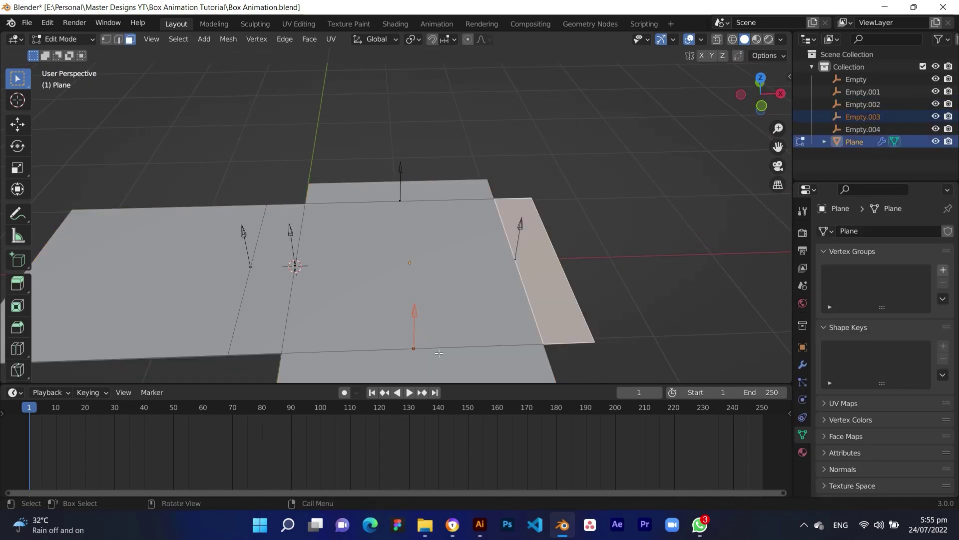
pyautogui.keyDown('shift'); pyautogui.click(470, 362); pyautogui.keyUp('shift')
pyautogui.click(480, 363)
pyautogui.hotkey('ctrl', 'h')
pyautogui.click(430, 323)
pyautogui.press('Tab')
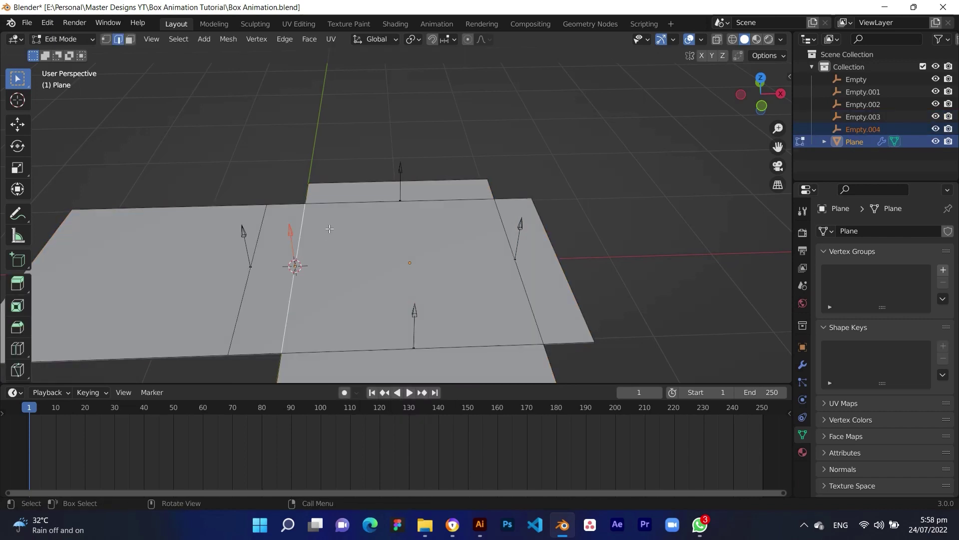
# - Hook the central panel and its three flaps to Empty.004 using Hook to Selected Object, and return to Object Mode
pyautogui.press('Tab')
pyautogui.click(345, 228)
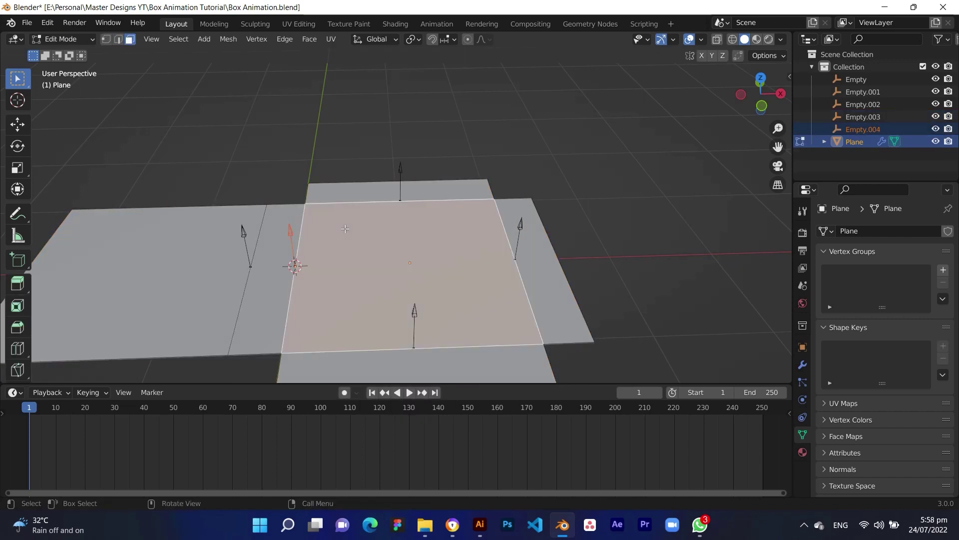
pyautogui.keyDown('shift'); pyautogui.click(382, 199); pyautogui.keyUp('shift')
pyautogui.keyDown('shift'); pyautogui.click(547, 264); pyautogui.keyUp('shift')
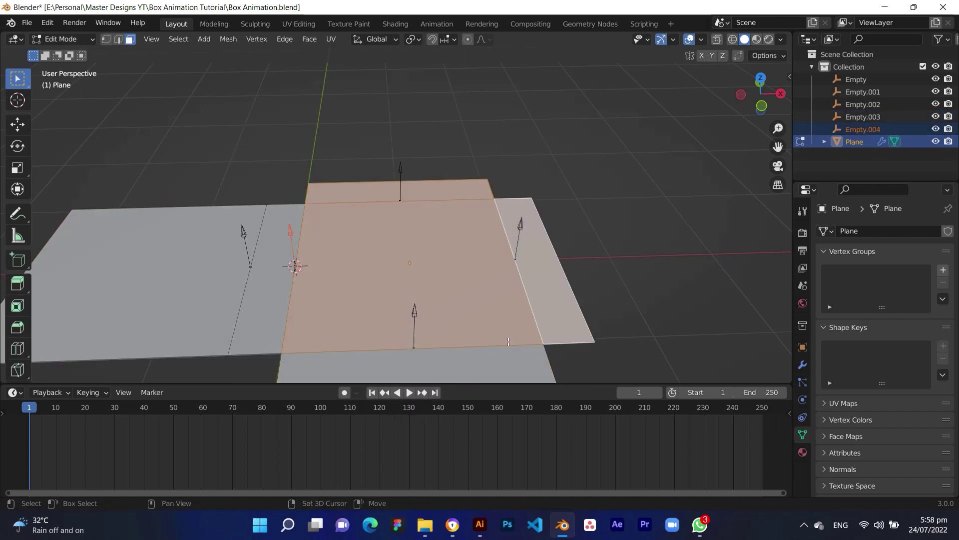
pyautogui.keyDown('shift'); pyautogui.click(502, 363); pyautogui.keyUp('shift')
pyautogui.hotkey('ctrl', 'h')
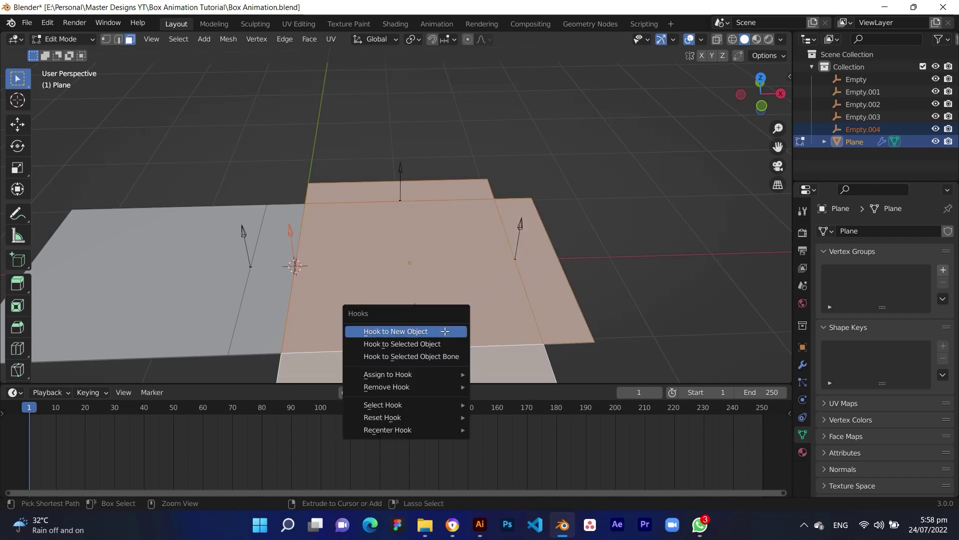
pyautogui.click(417, 344)
pyautogui.press('Tab')
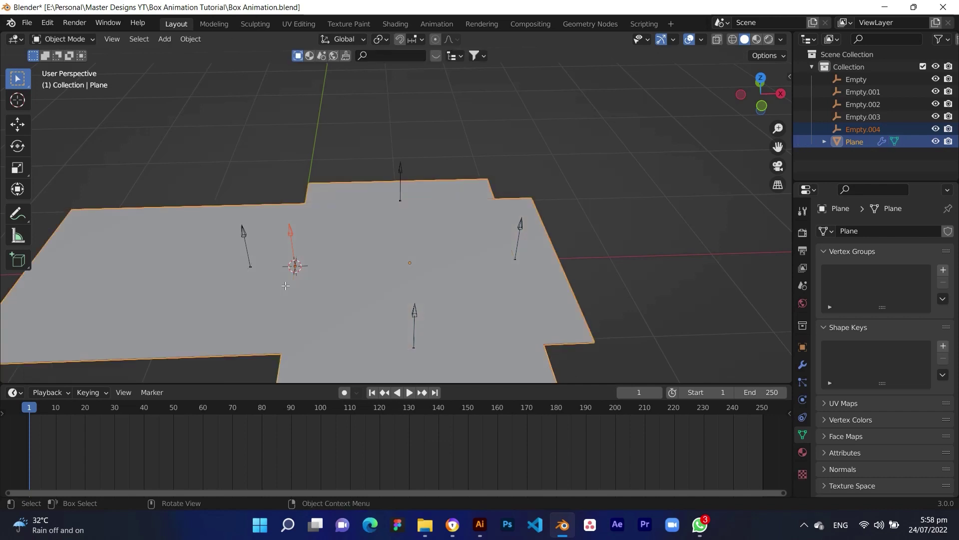
# - Test the central panel's hook by rotating Empty.004 about the global Y axis, and undo the rotation
pyautogui.click(292, 232)
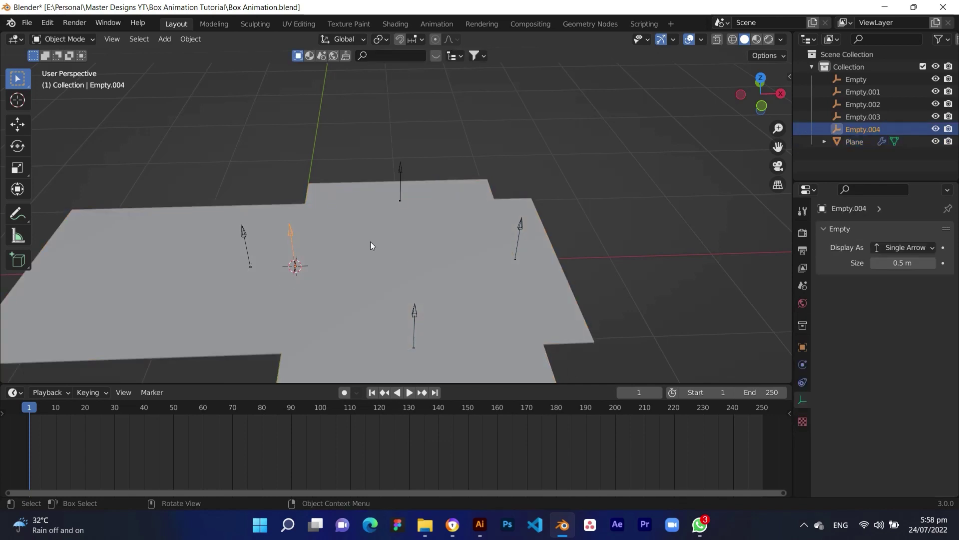
pyautogui.press('r')
pyautogui.press('y')
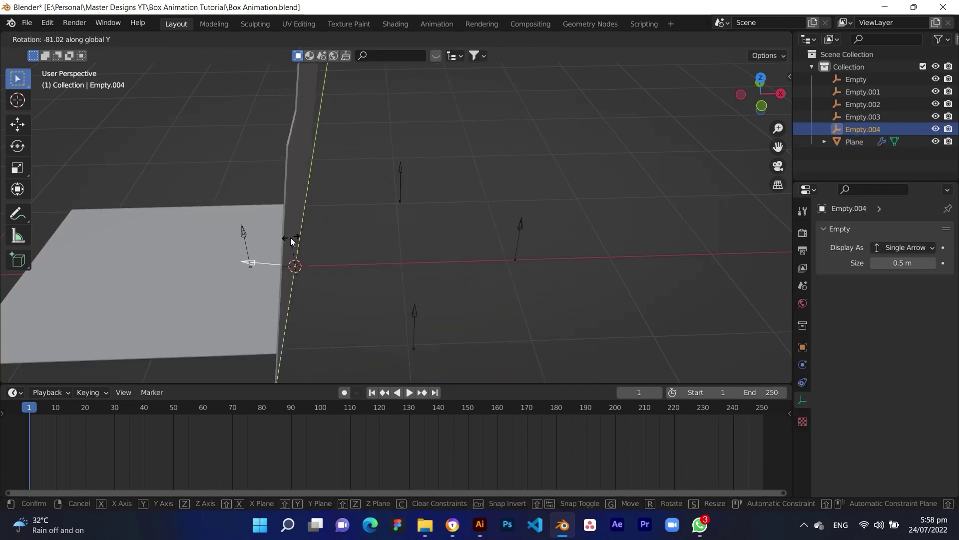
pyautogui.click(307, 242)
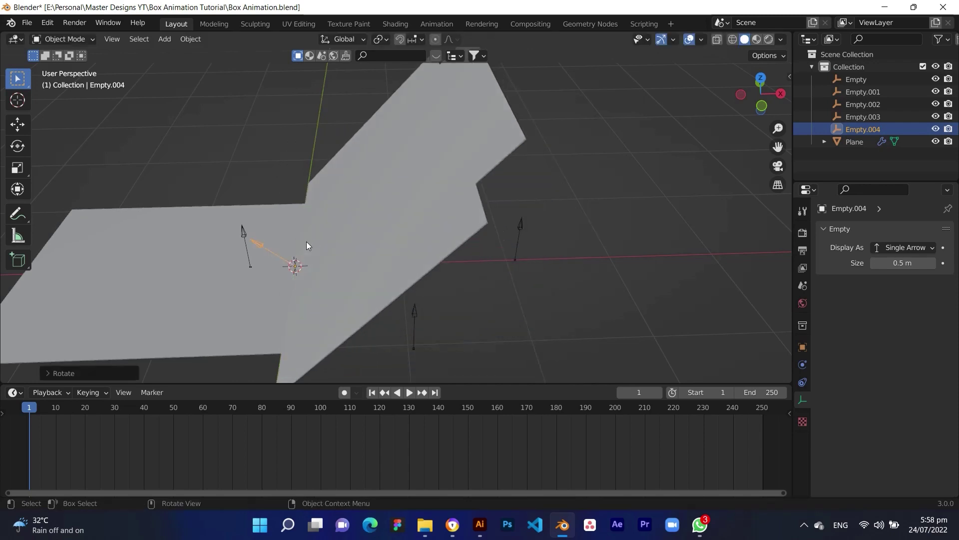
pyautogui.hotkey('ctrl', 'z')
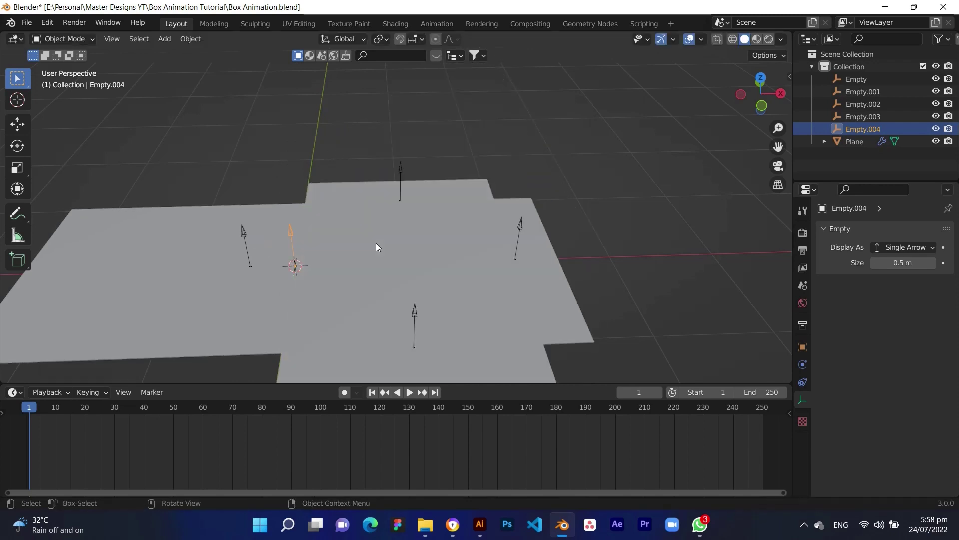
# - Insert a Rotation keyframe at frame 1 for the lid panel's arrow empty
pyautogui.click(244, 233)
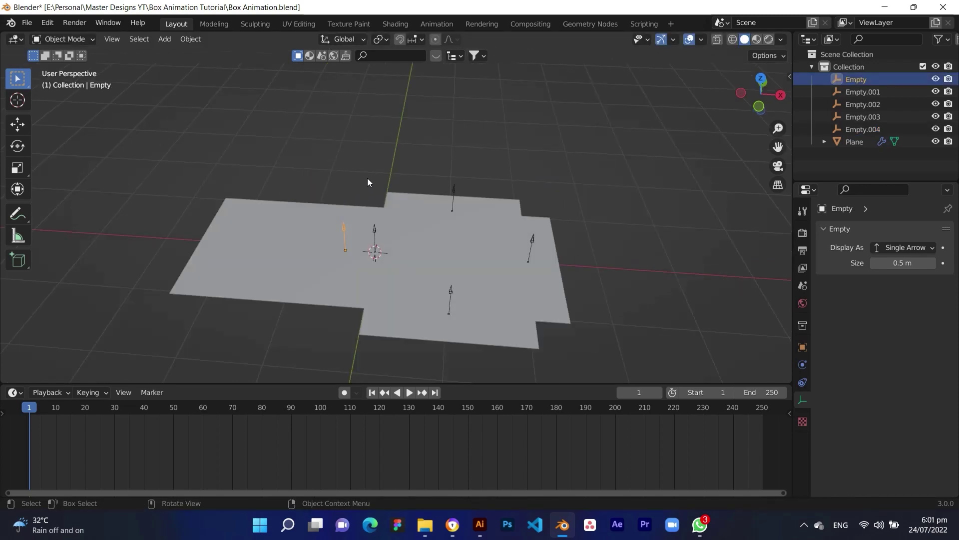
pyautogui.press('i')
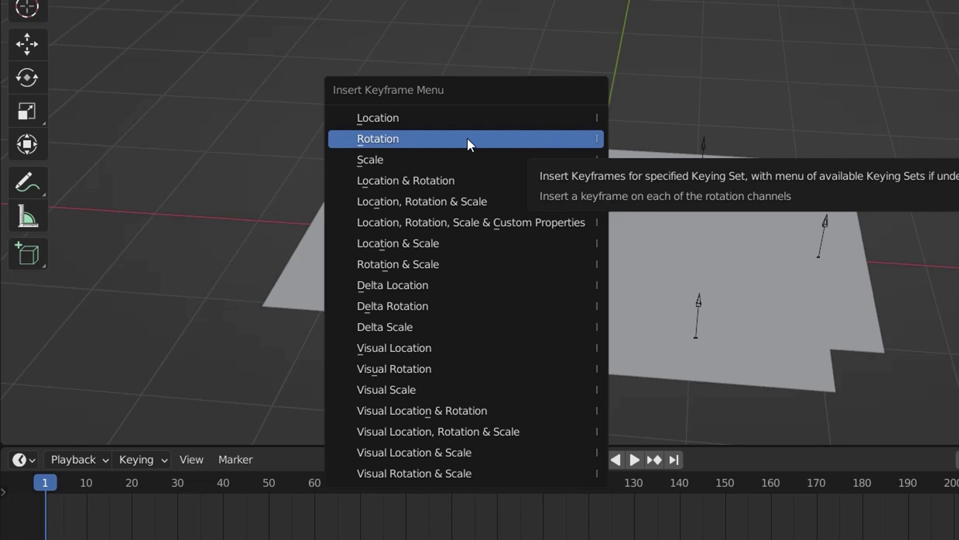
pyautogui.click(482, 138)
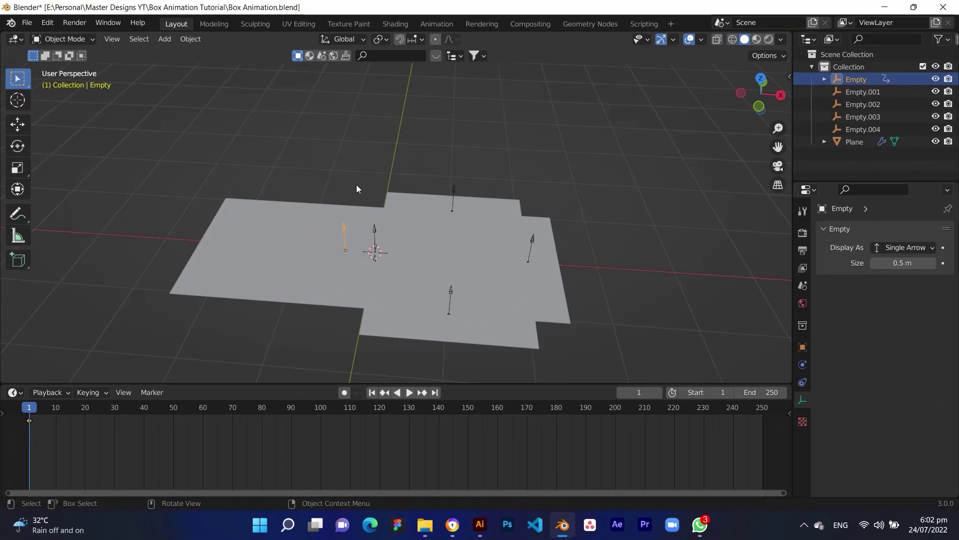
pyautogui.press('r')
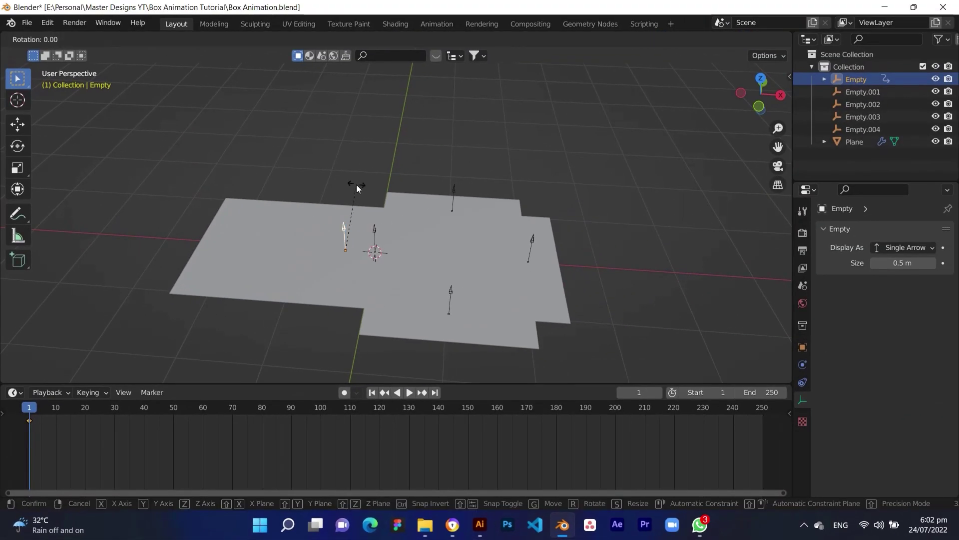
pyautogui.press('Escape')
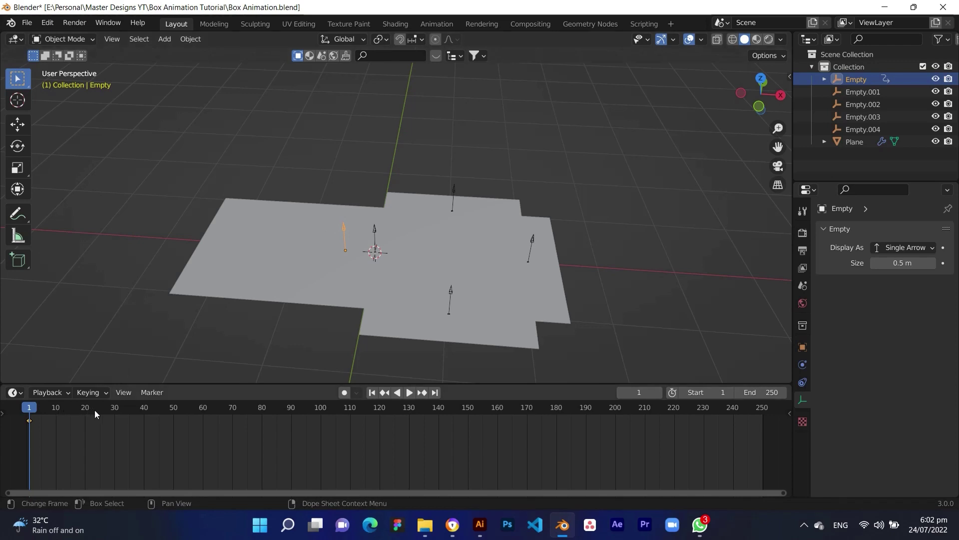
# - At frame 30, rotate the lid panel's empty about 90° around global Y to stand the lid upright, and insert a Rotation keyframe
pyautogui.press('space')
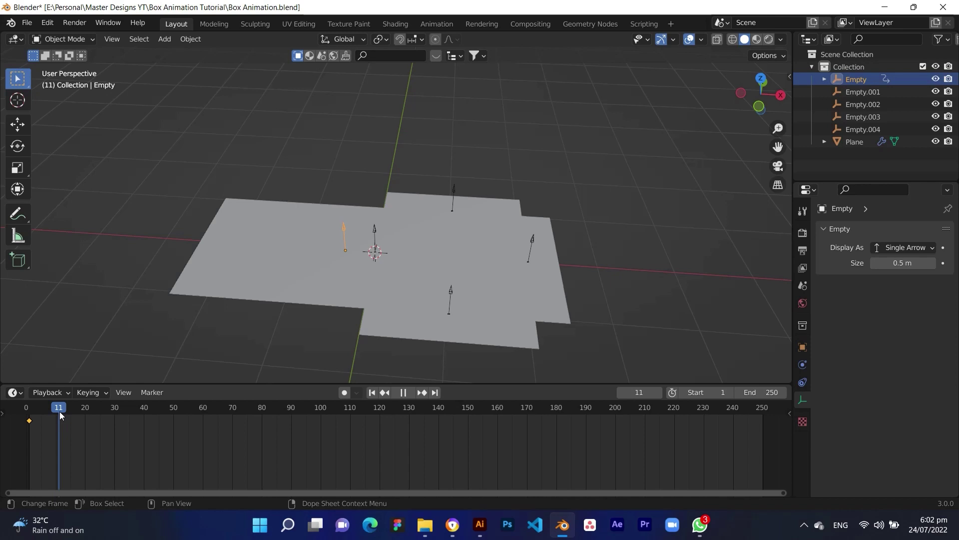
pyautogui.moveTo(59, 412); pyautogui.dragTo(115, 413)
pyautogui.press('space')
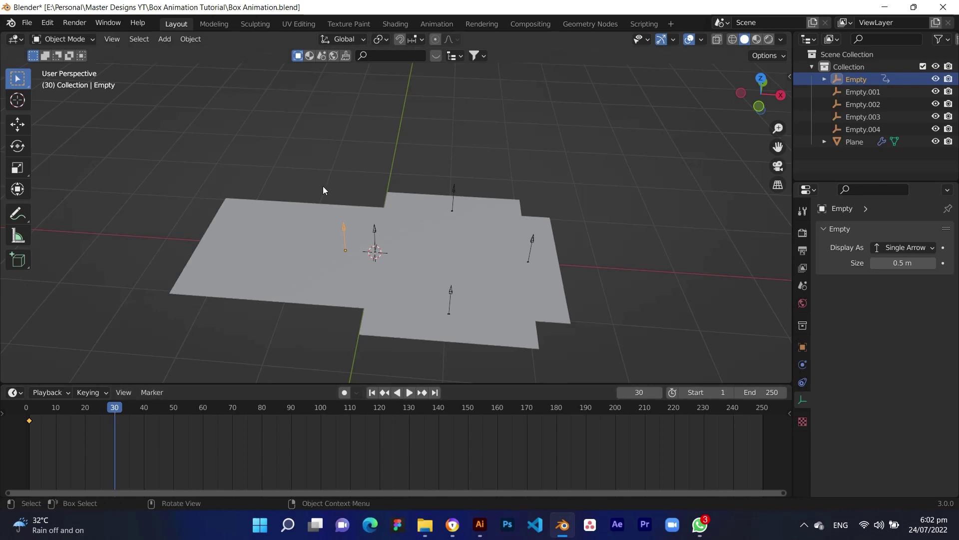
pyautogui.press('r')
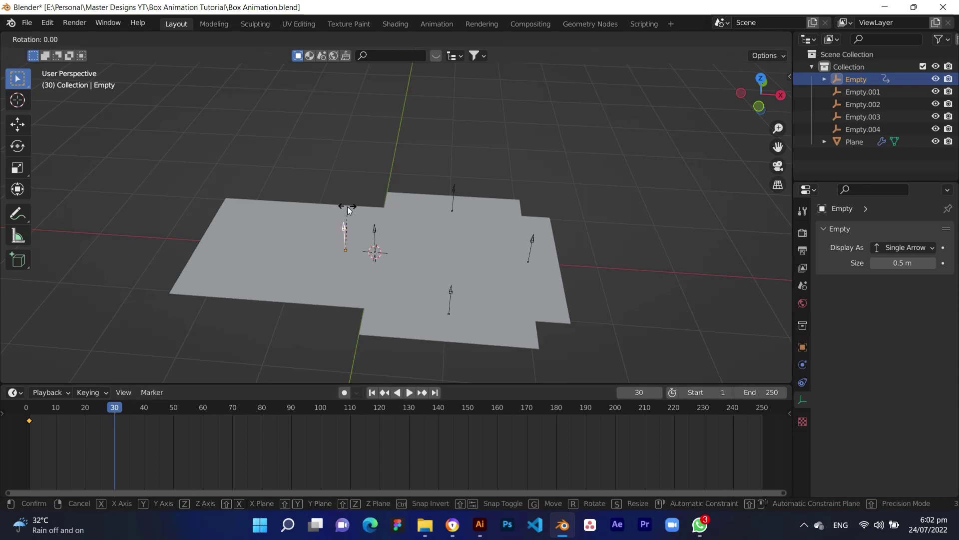
pyautogui.press('x')
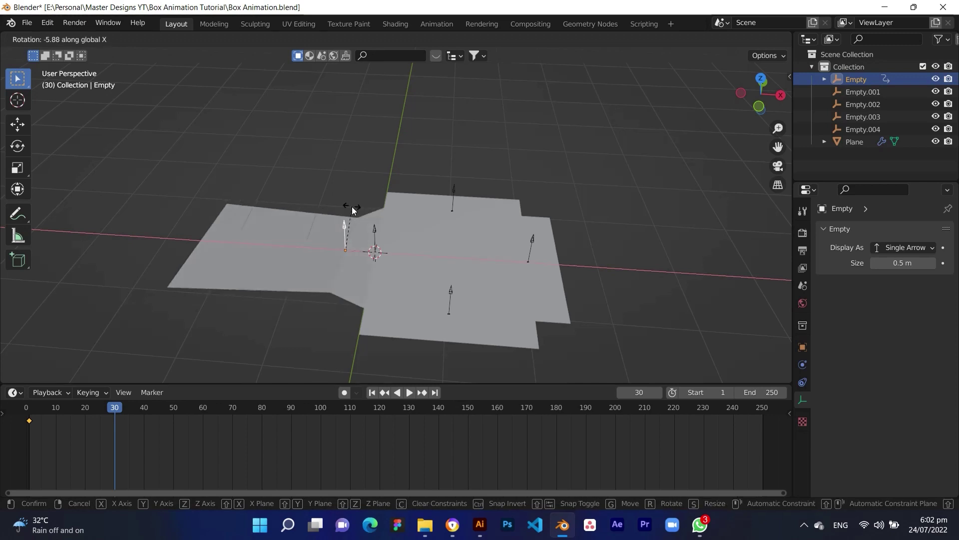
pyautogui.press('y')
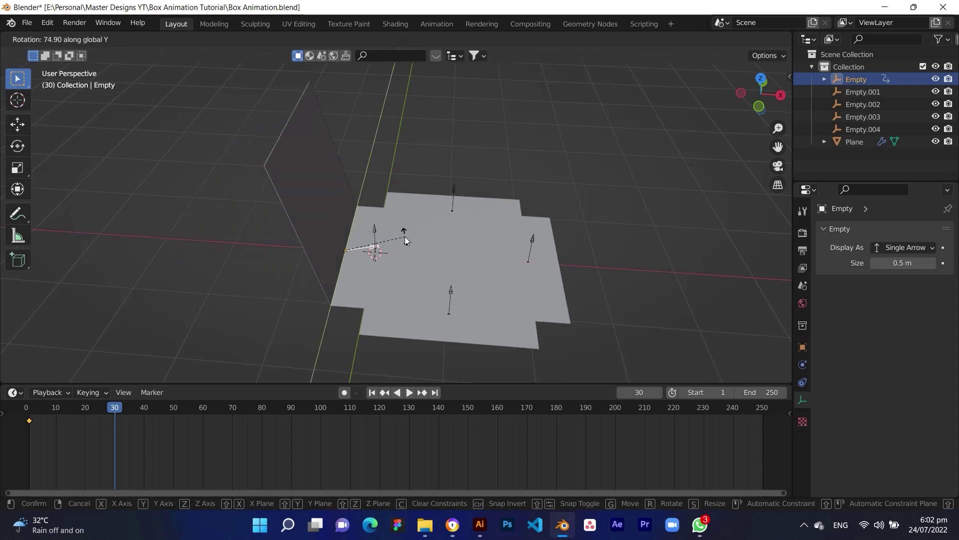
pyautogui.write('-90')
pyautogui.press('Return')
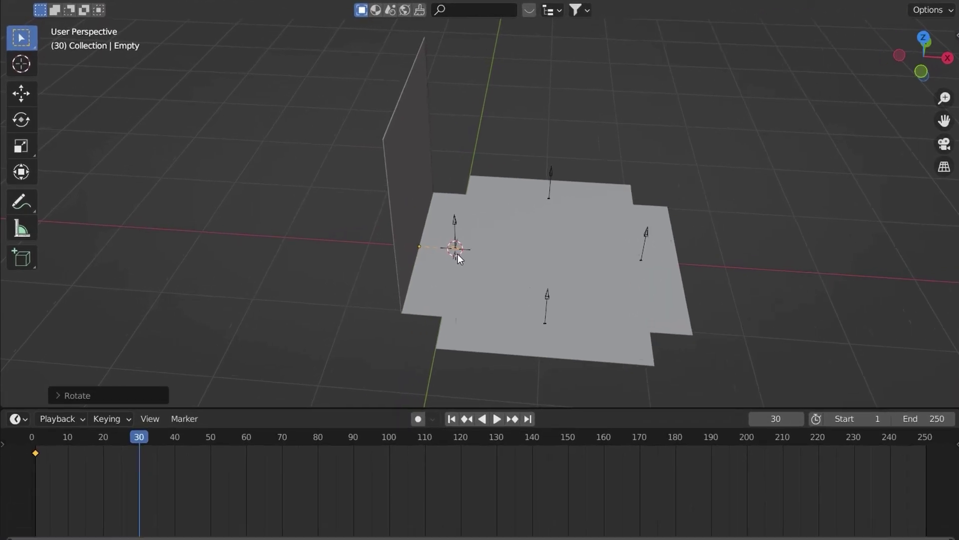
pyautogui.press('i')
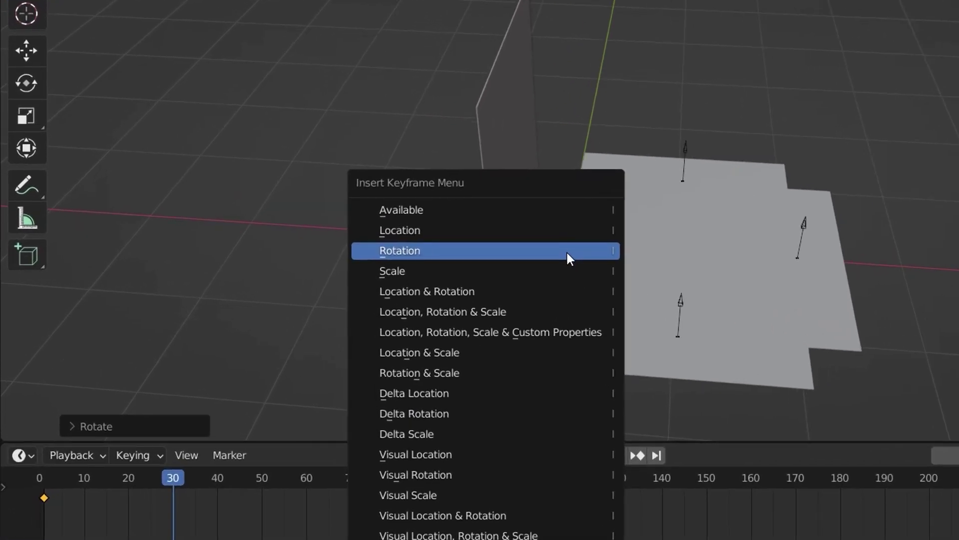
pyautogui.click(374, 257)
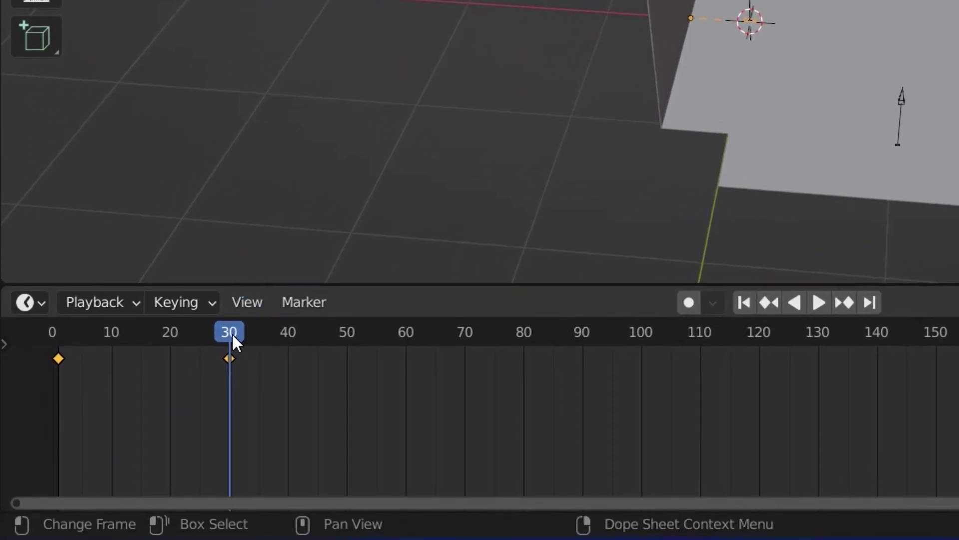
# - Scrub and play the timeline from the start to check the lid panel's folding motion between its two keyframes
pyautogui.moveTo(232, 333); pyautogui.dragTo(76, 349)
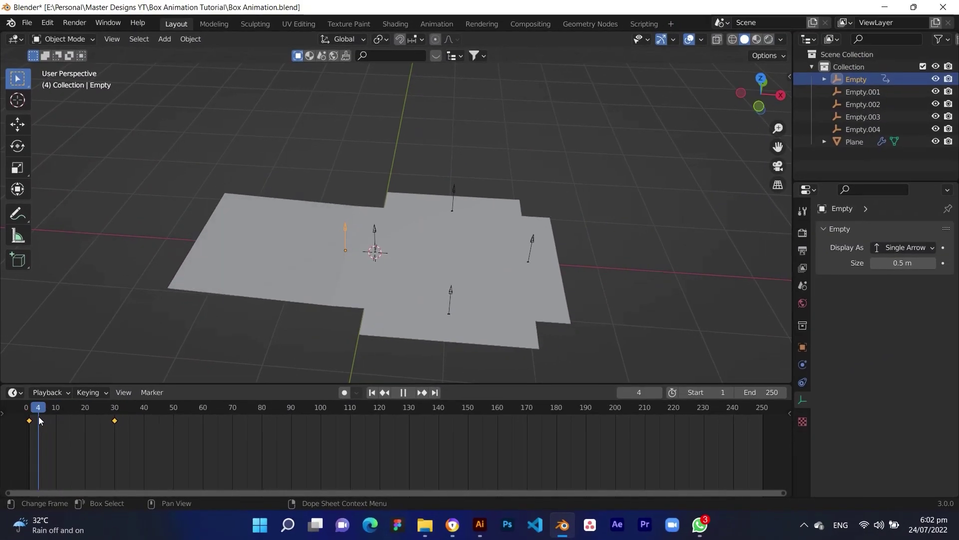
pyautogui.moveTo(38, 416); pyautogui.dragTo(30, 419)
pyautogui.press('space')
pyautogui.press('space')
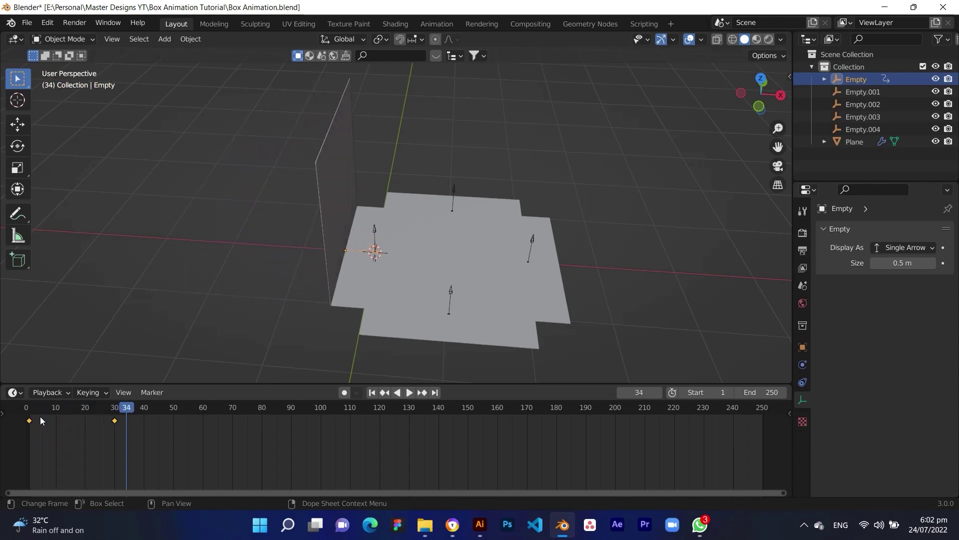
pyautogui.moveTo(127, 409); pyautogui.dragTo(28, 412)
pyautogui.press('space')
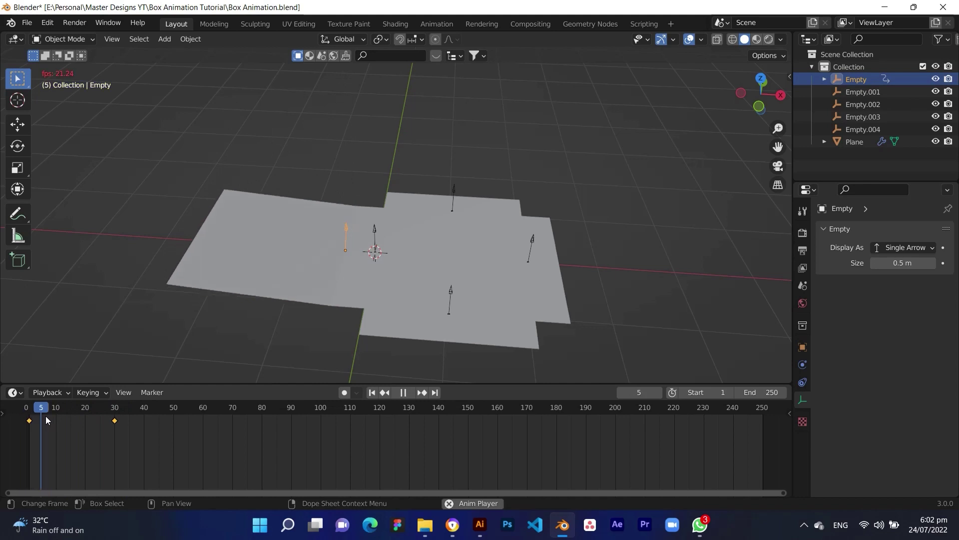
pyautogui.press('space')
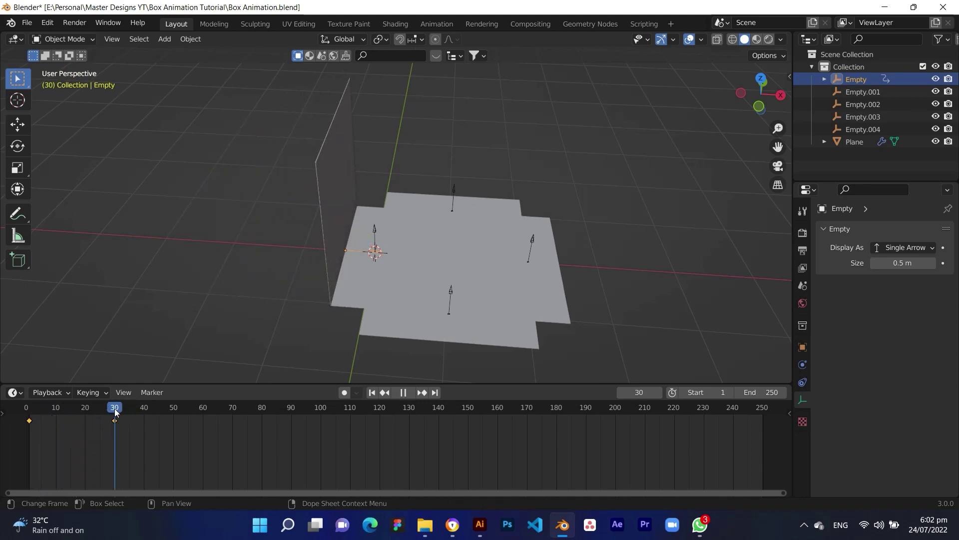
pyautogui.press('space')
# - Insert a Rotation keyframe at frame 25 for Empty.001, the arrow on the side flap
pyautogui.click(100, 409)
pyautogui.press('space')
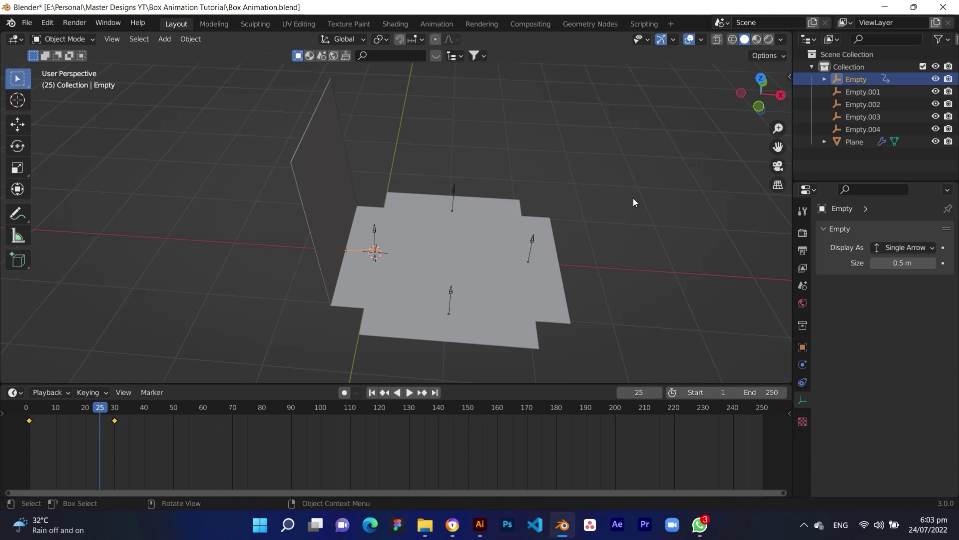
pyautogui.moveTo(605, 205); pyautogui.dragTo(429, 271, button='middle')
pyautogui.click(434, 260)
pyautogui.press('i')
pyautogui.click(431, 218)
pyautogui.write('rx')
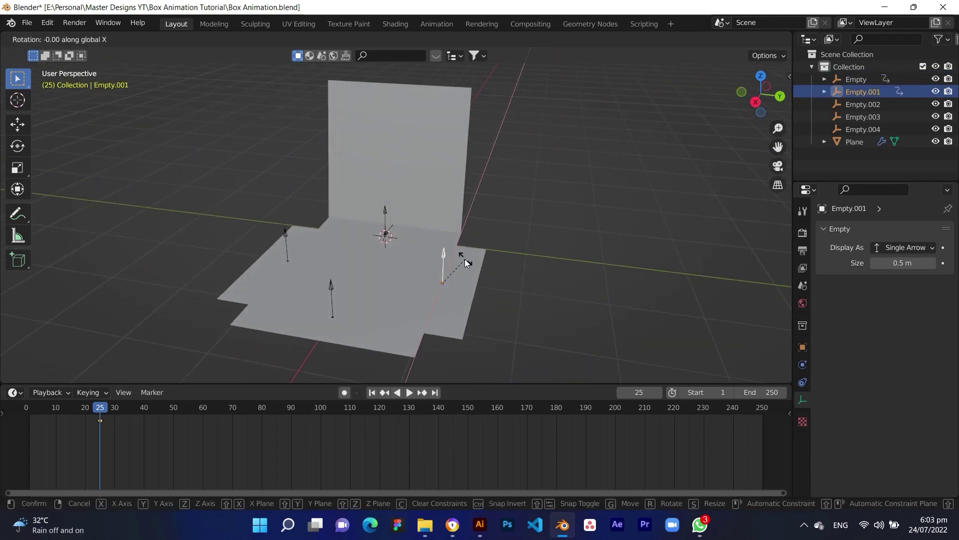
pyautogui.write('89')
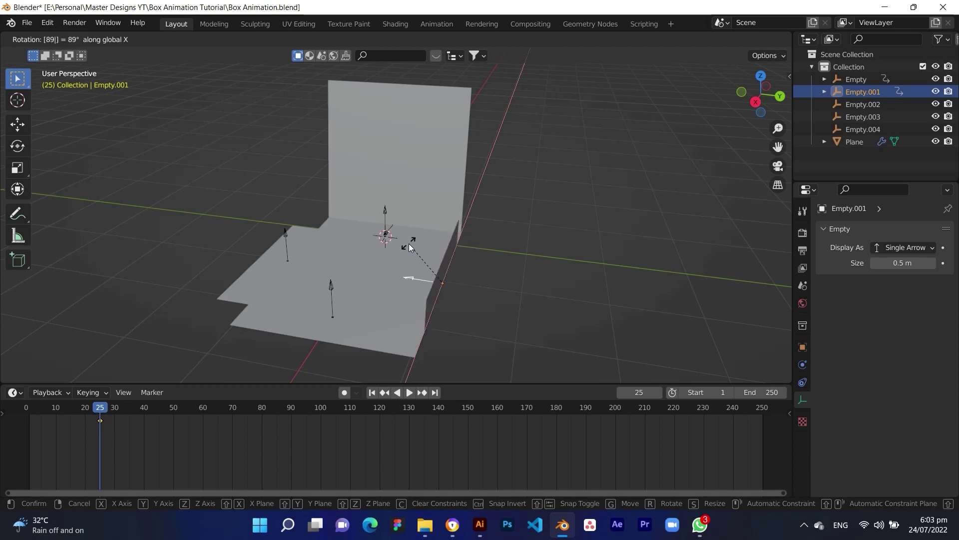
pyautogui.press('Return')
# - At frame 55, rotate Empty.001 by 89° about the global X axis and insert a Rotation keyframe
pyautogui.moveTo(100, 409); pyautogui.dragTo(170, 408)
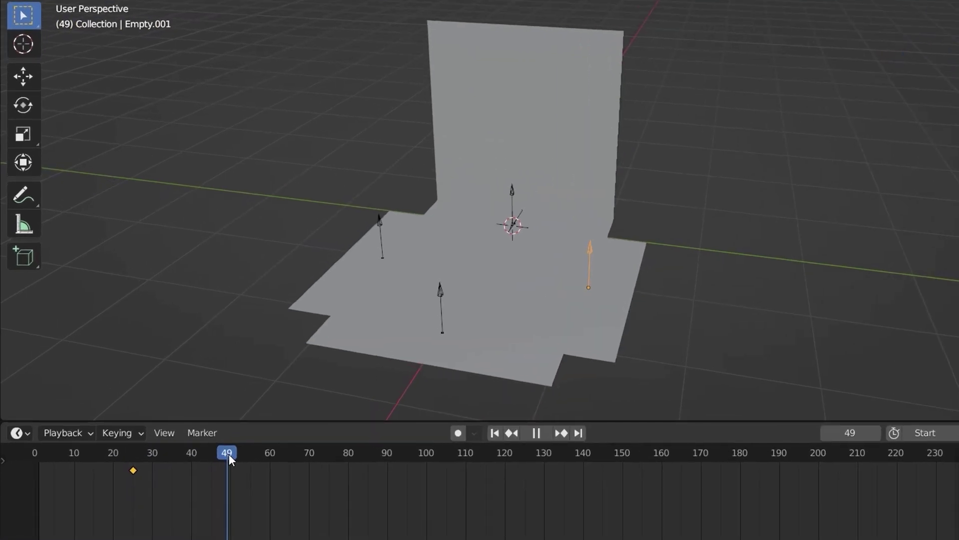
pyautogui.write('rx')
pyautogui.write('89')
pyautogui.press('Return')
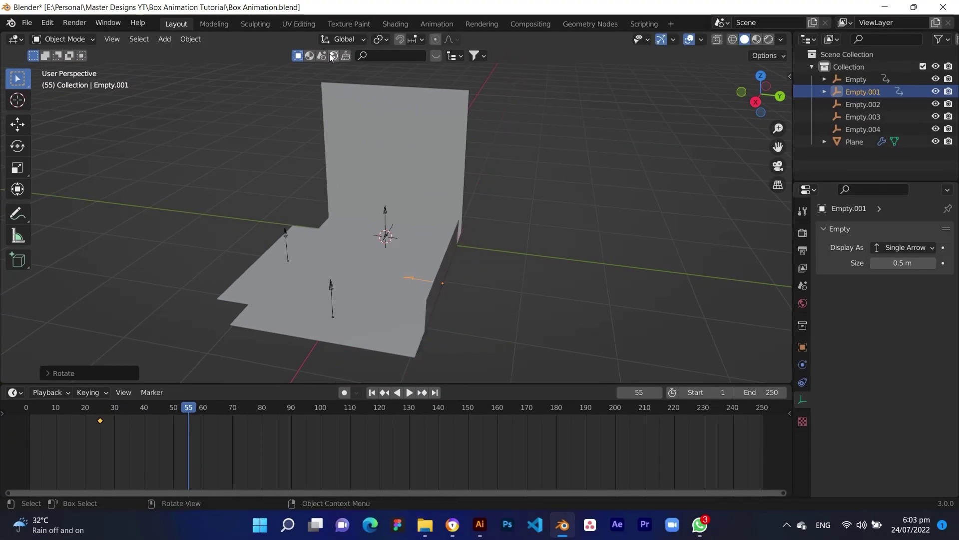
pyautogui.press('i')
pyautogui.click(458, 117)
# - Shift both of Empty.001's rotation keyframes earlier, to frames 10 and 40, and play back the fold
pyautogui.moveTo(189, 409); pyautogui.dragTo(24, 418)
pyautogui.press('space')
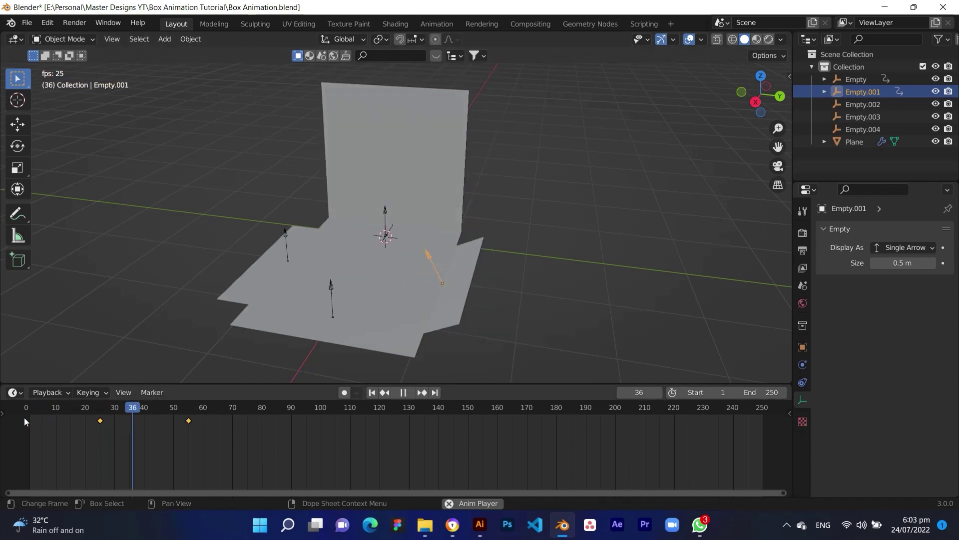
pyautogui.press('space')
pyautogui.moveTo(197, 420); pyautogui.dragTo(93, 425)
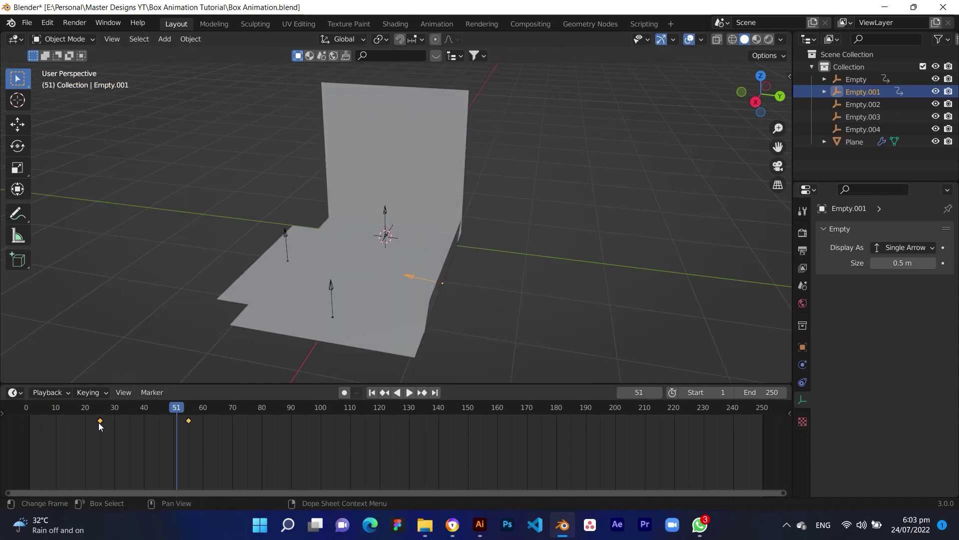
pyautogui.press('g')
pyautogui.click(86, 427)
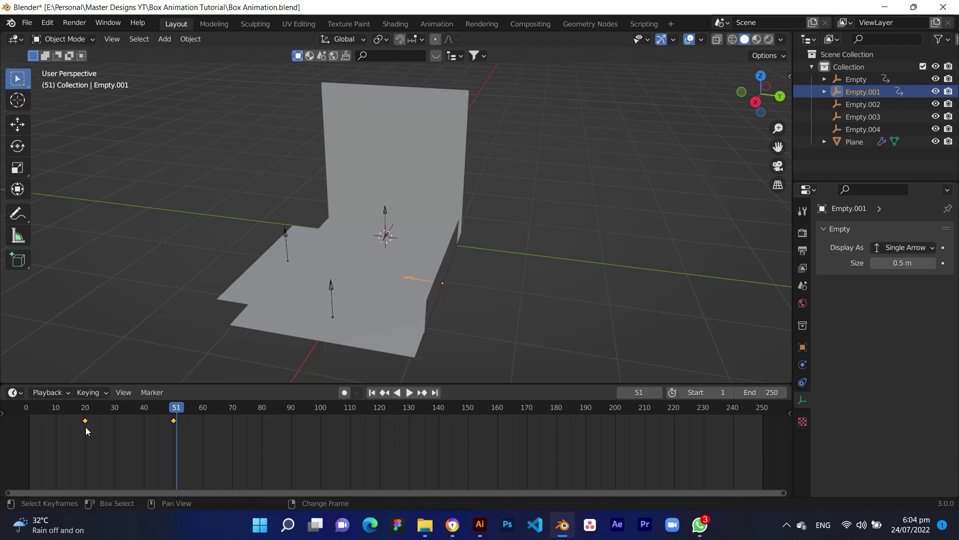
pyautogui.click(71, 412)
pyautogui.press('space')
pyautogui.click(57, 412)
pyautogui.press('space')
pyautogui.press('g')
pyautogui.click(56, 422)
pyautogui.press('space')
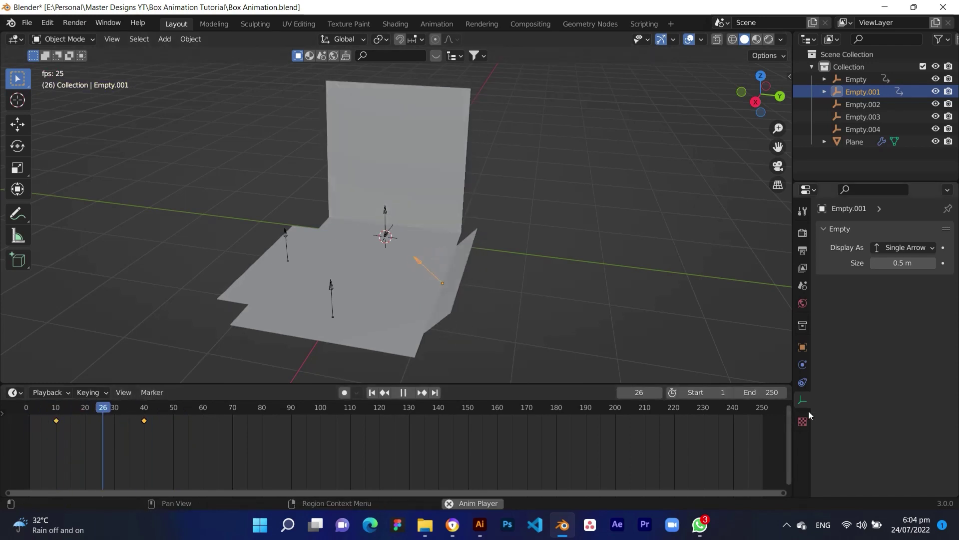
# - Insert a Rotation keyframe at frame 20 for Empty.003, the arrow on the opposite side flap
pyautogui.moveTo(412, 278); pyautogui.dragTo(514, 287, button='middle')
pyautogui.click(84, 409)
pyautogui.keyDown('shift'); pyautogui.moveTo(416, 344); pyautogui.dragTo(327, 287, button='middle'); pyautogui.keyUp('shift')
pyautogui.click(260, 233)
pyautogui.press('i')
pyautogui.click(280, 232)
# - At frame 50, rotate Empty.003 about the global X axis to fold its flap upright and insert a Rotation keyframe
pyautogui.click(173, 412)
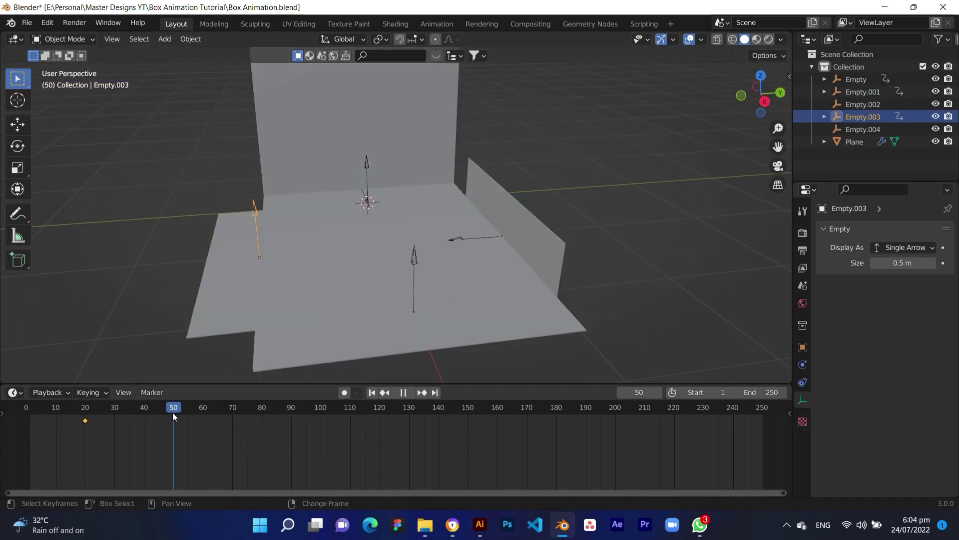
pyautogui.press('r')
pyautogui.press('x')
pyautogui.click(313, 258)
pyautogui.press('i')
pyautogui.click(314, 258)
# - Shift both of Empty.003's rotation keyframes to frames 15 and 45, and play back the fold
pyautogui.click(23, 411)
pyautogui.press('space')
pyautogui.press('space')
pyautogui.moveTo(194, 407); pyautogui.dragTo(114, 407)
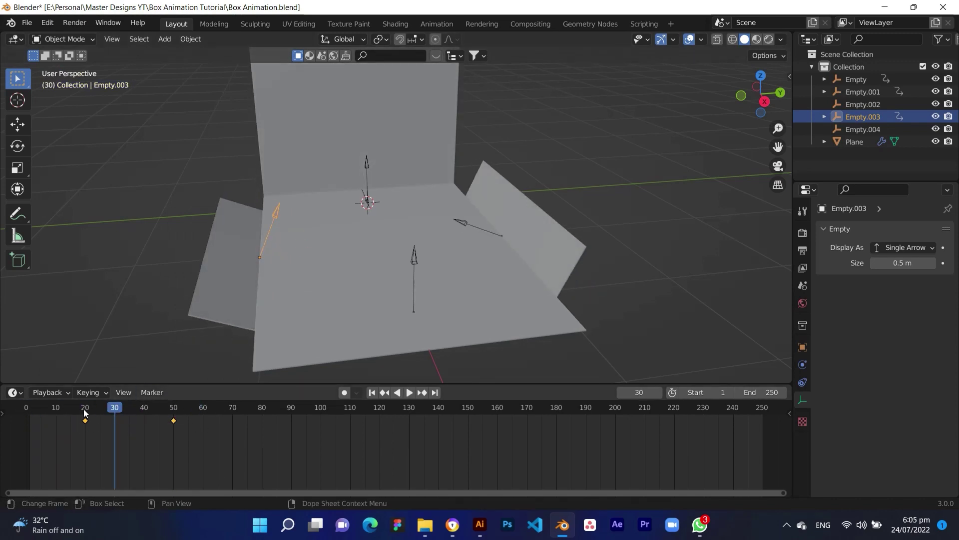
pyautogui.click(71, 407)
pyautogui.moveTo(85, 420); pyautogui.dragTo(70, 422)
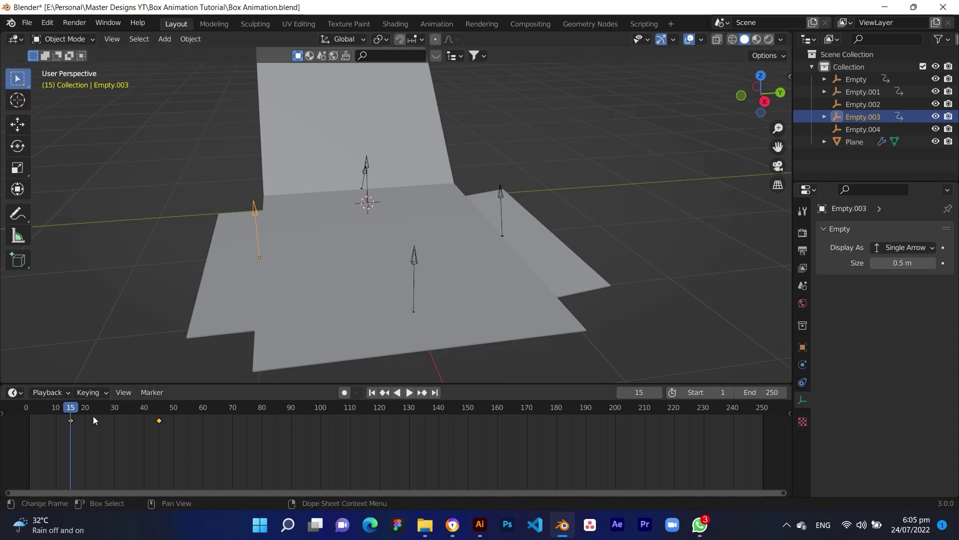
pyautogui.press('space')
pyautogui.press('space')
# - Insert a Rotation keyframe at frame 20 for Empty.002, the arrow on the end flap
pyautogui.click(96, 410)
pyautogui.click(413, 264)
pyautogui.click(85, 409)
pyautogui.moveTo(352, 275); pyautogui.dragTo(475, 259, button='middle')
pyautogui.write('ry-90')
pyautogui.press('Escape')
pyautogui.press('i')
# - At frame 50, rotate Empty.002 about the global Y axis to fold the end flap upright and insert a Rotation keyframe
pyautogui.click(174, 411)
pyautogui.press('r')
pyautogui.press('y')
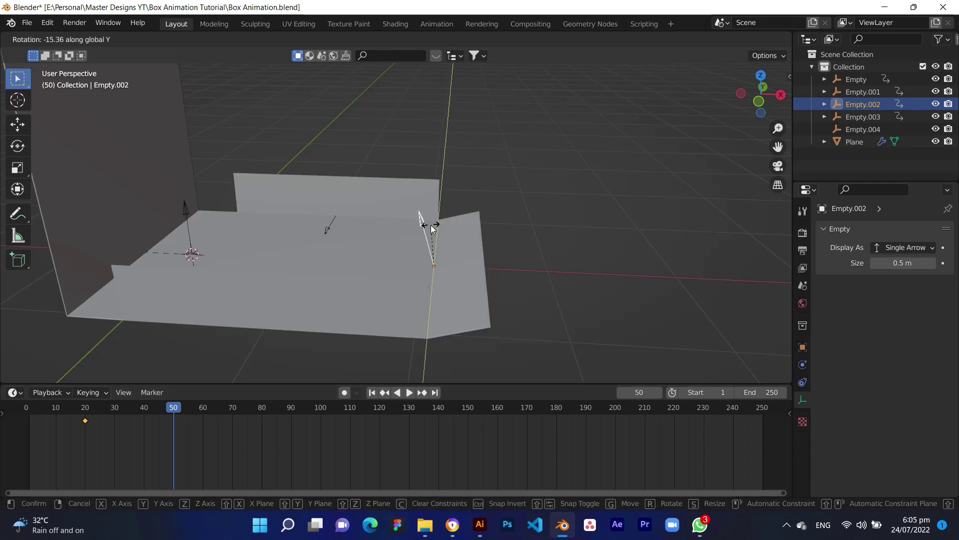
pyautogui.click(350, 245)
pyautogui.press('i')
pyautogui.click(397, 255)
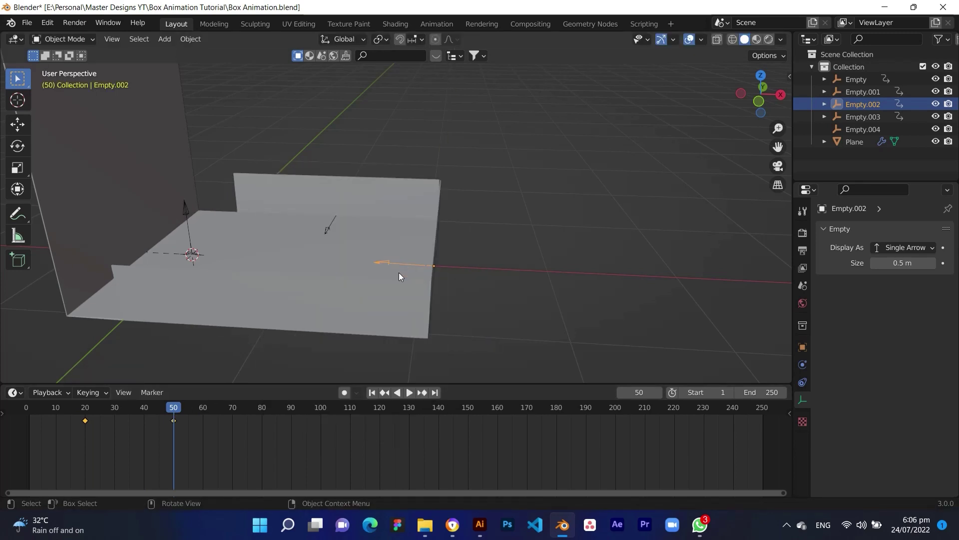
# - Scrub through the flap folds, and insert a Rotation keyframe at frame 25 for the central panel's Empty.004
pyautogui.moveTo(299, 354); pyautogui.dragTo(525, 223, button='middle')
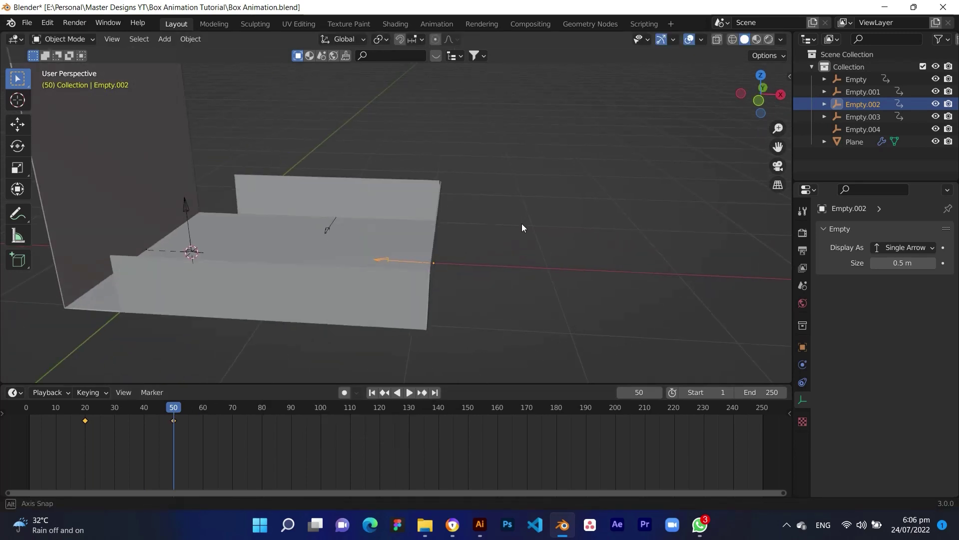
pyautogui.keyDown('shift'); pyautogui.moveTo(435, 248); pyautogui.dragTo(517, 246, button='middle'); pyautogui.keyUp('shift')
pyautogui.moveTo(24, 411); pyautogui.dragTo(170, 411)
pyautogui.click(99, 415)
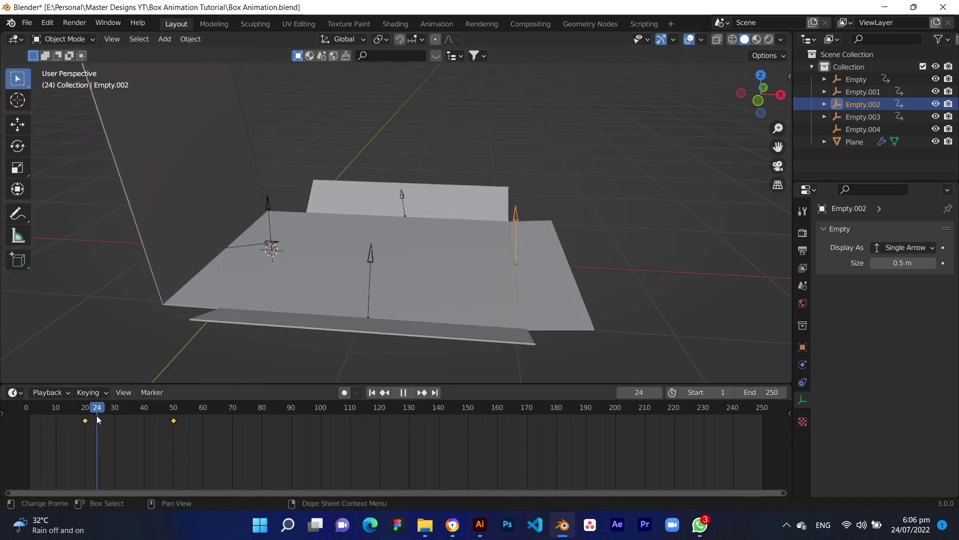
pyautogui.click(266, 275)
pyautogui.moveTo(266, 278); pyautogui.dragTo(316, 245, button='middle')
pyautogui.press('i')
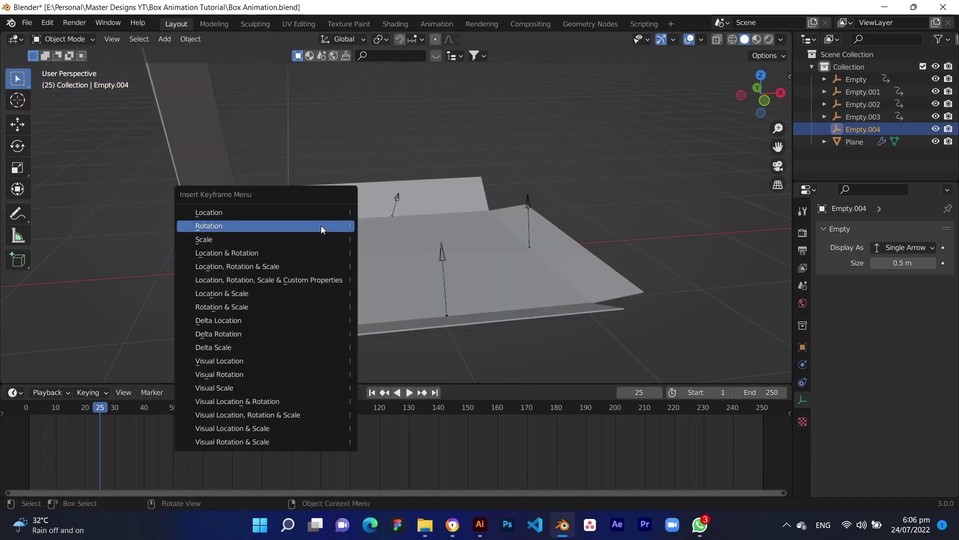
pyautogui.click(321, 226)
# - At frame 55, rotate Empty.004 by -90° about the global Y axis and insert a Rotation keyframe
pyautogui.moveTo(130, 407); pyautogui.dragTo(190, 413)
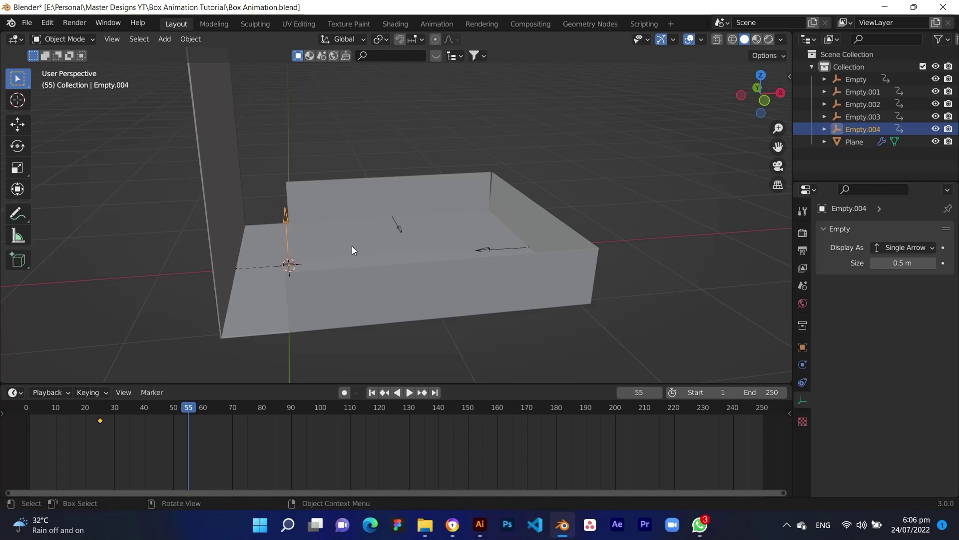
pyautogui.write('ry')
pyautogui.write('-90')
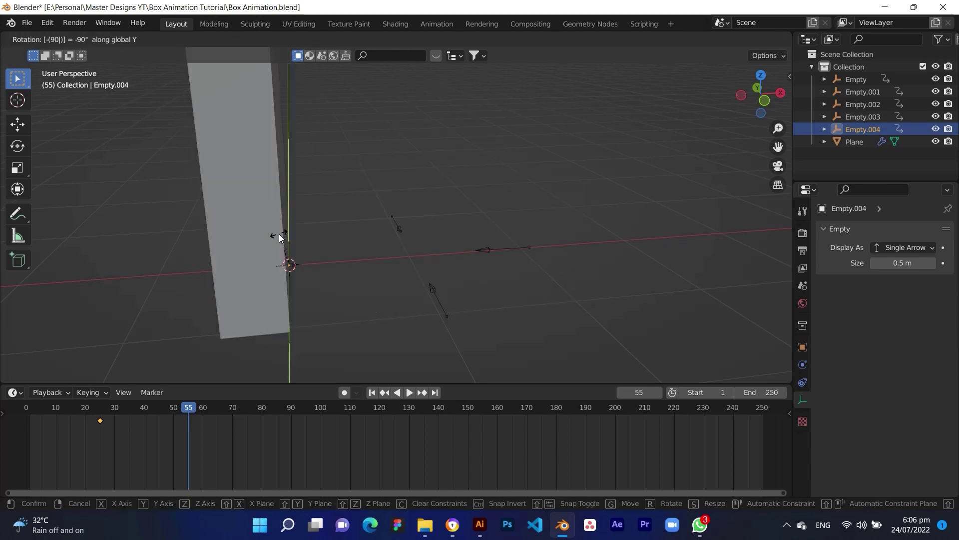
pyautogui.press('Return')
pyautogui.press('i')
pyautogui.click(278, 235)
# - Deselect the empty and play the complete box-folding animation from frame 1 to check the combined motion
pyautogui.moveTo(279, 235); pyautogui.dragTo(355, 298, button='middle')
pyautogui.click(451, 175)
pyautogui.moveTo(172, 425); pyautogui.dragTo(28, 418)
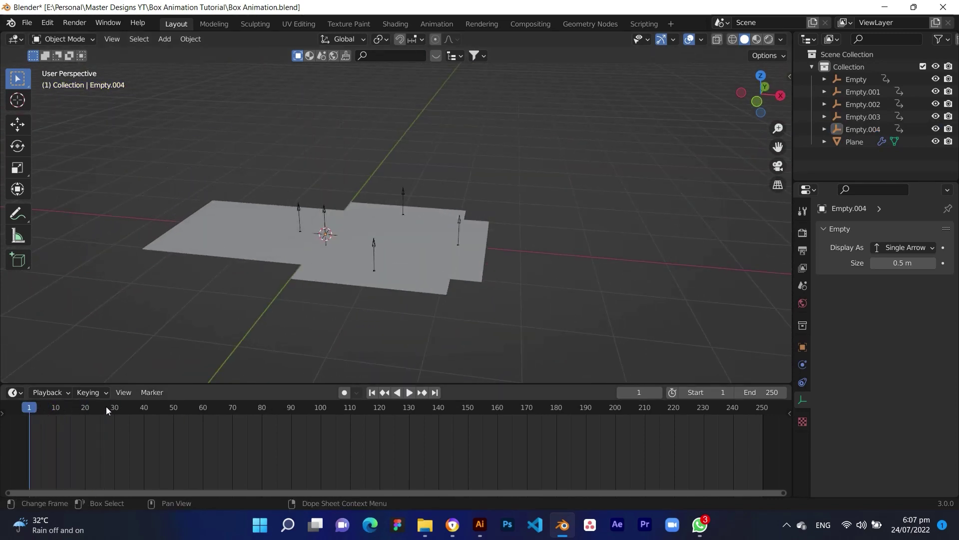
pyautogui.press('space')
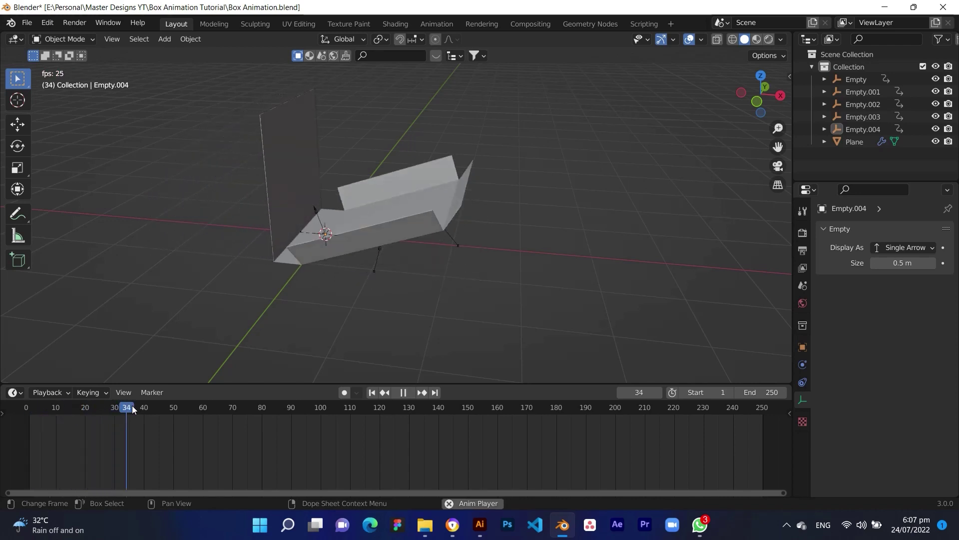
pyautogui.moveTo(147, 406); pyautogui.dragTo(23, 411)
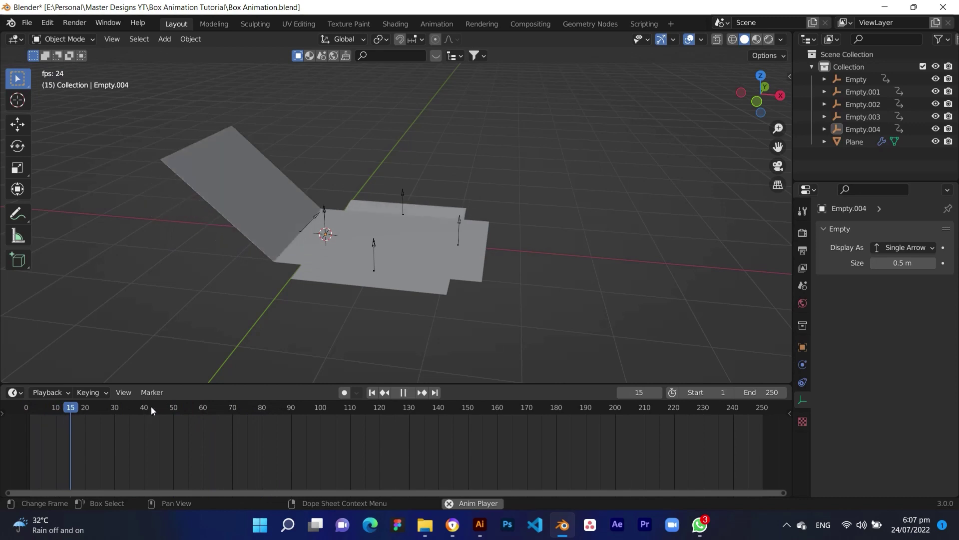
pyautogui.press('space')
pyautogui.press('space')
pyautogui.press('space')
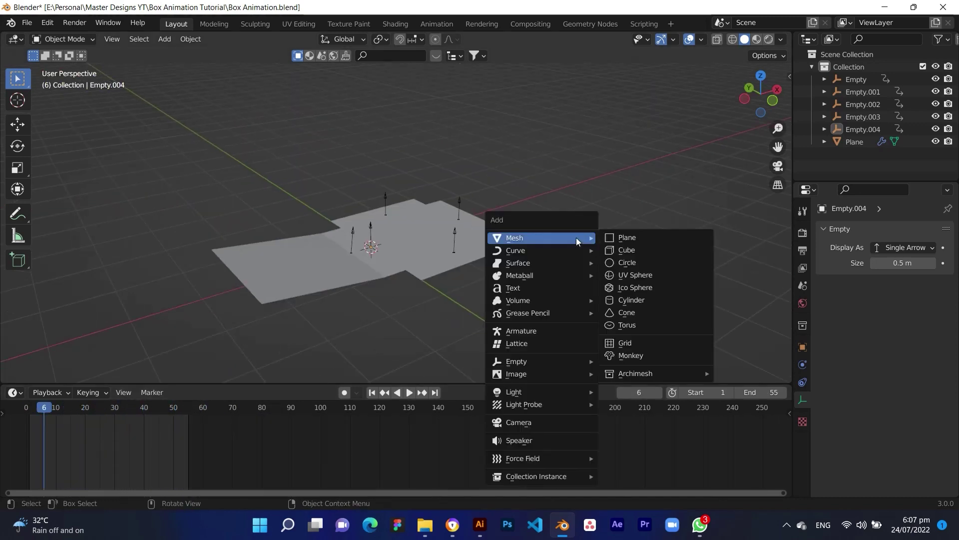
# - Add a camera at the origin and raise it about 1.56 m along the global Z axis
pyautogui.click(520, 422)
pyautogui.press('g')
pyautogui.press('z')
pyautogui.click(499, 188)
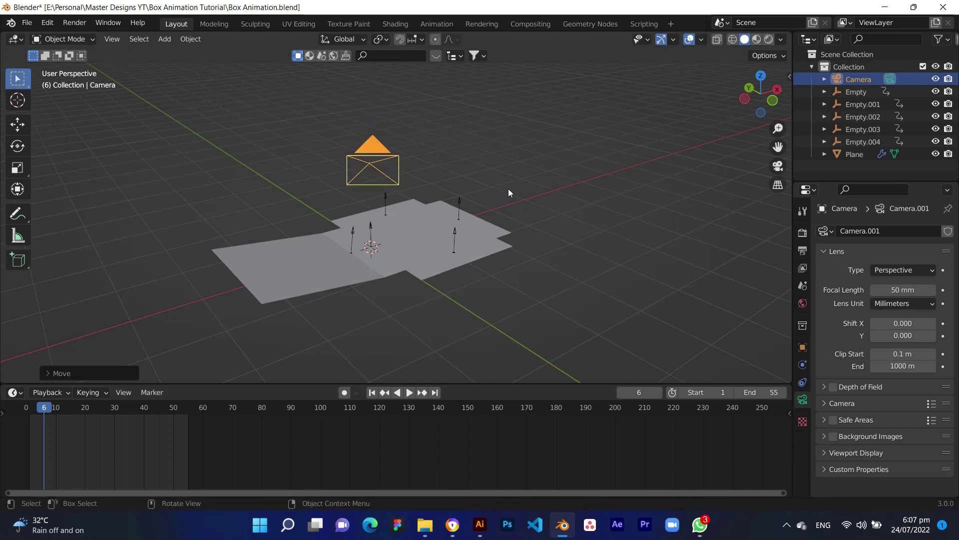
# - Set the camera's rotation to 90° on X and 0° on Y and Z
pyautogui.press('n')
pyautogui.click(724, 158)
pyautogui.write('0')
pyautogui.press('Tab')
pyautogui.write('0')
pyautogui.press('Tab')
pyautogui.write('0')
pyautogui.press('Tab')
pyautogui.press('Return')
pyautogui.click(733, 156)
pyautogui.write('90')
pyautogui.press('Return')
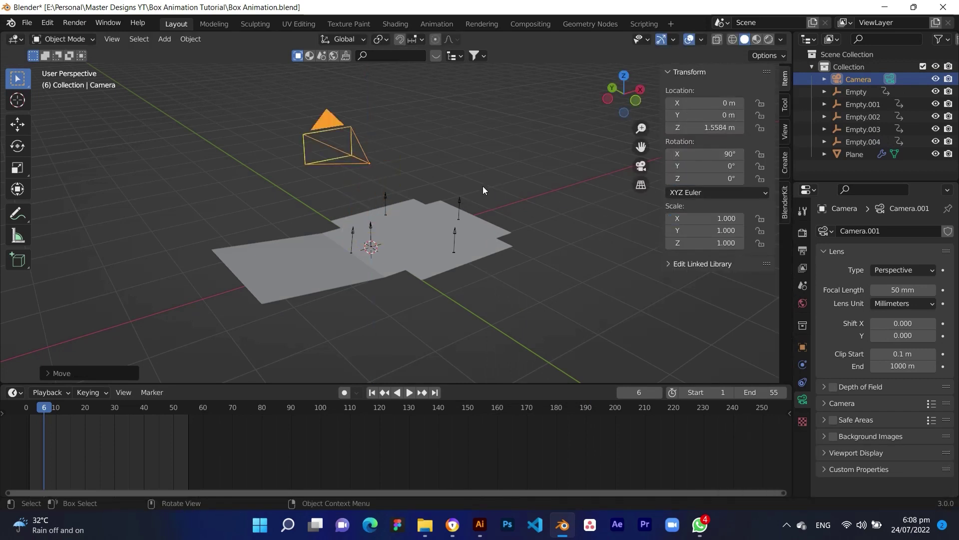
# - Look through the camera and fly it back and up to about 8.09 m height, looking down on the whole flat box layout
pyautogui.click(465, 187)
pyautogui.press('KP_0')
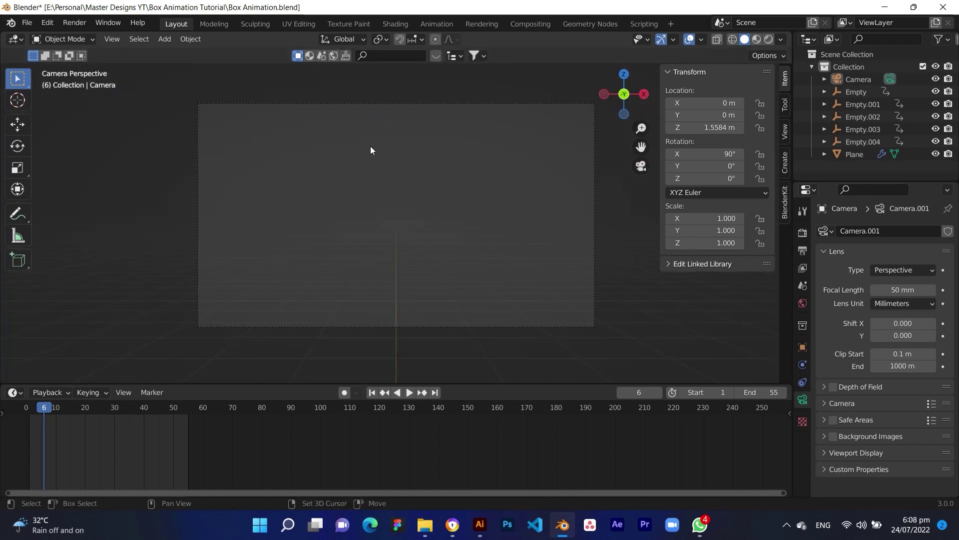
pyautogui.hotkey('shift', '`')
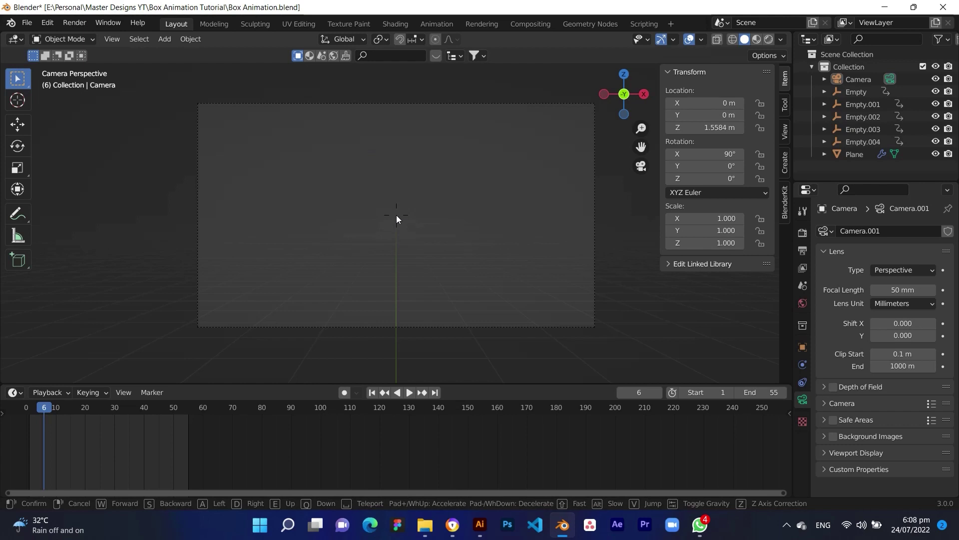
pyautogui.press('s')
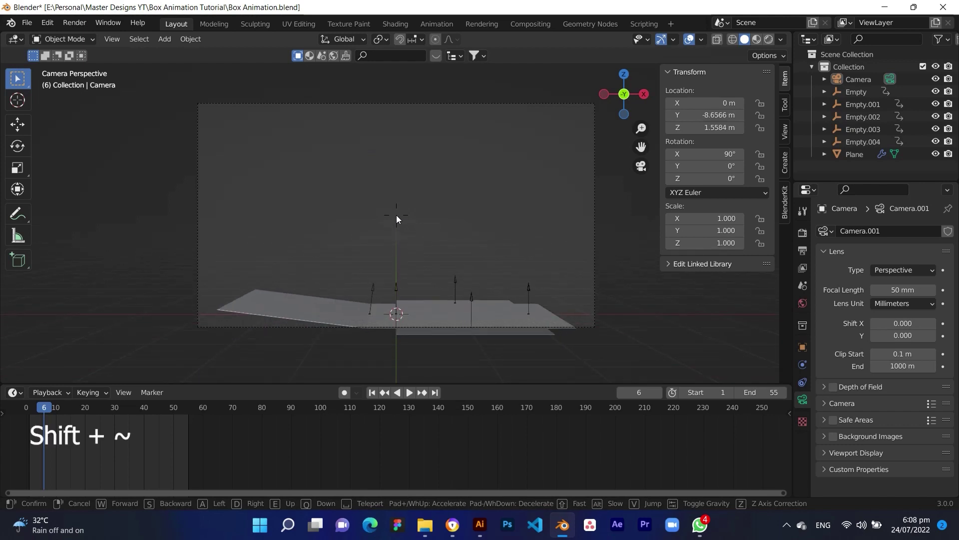
pyautogui.press('s')
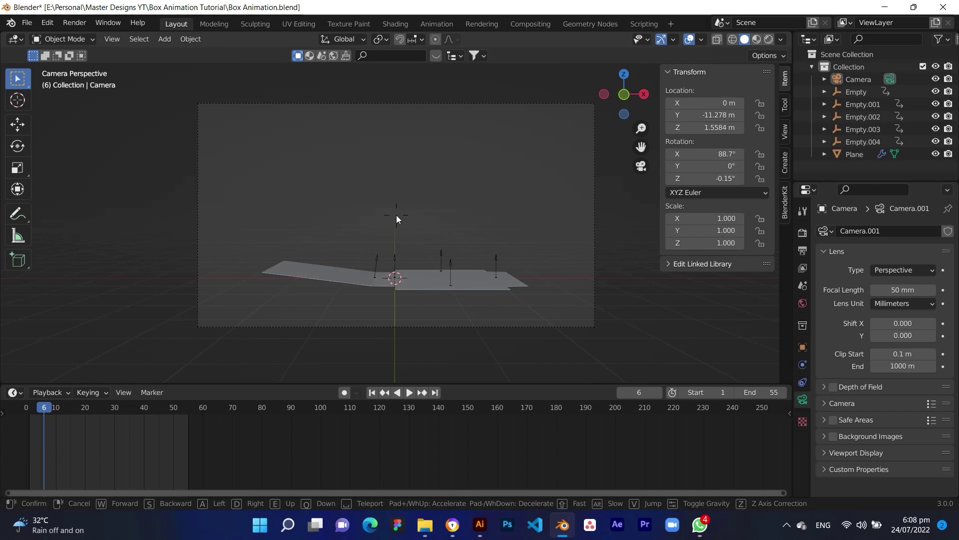
pyautogui.press('a')
pyautogui.press('w')
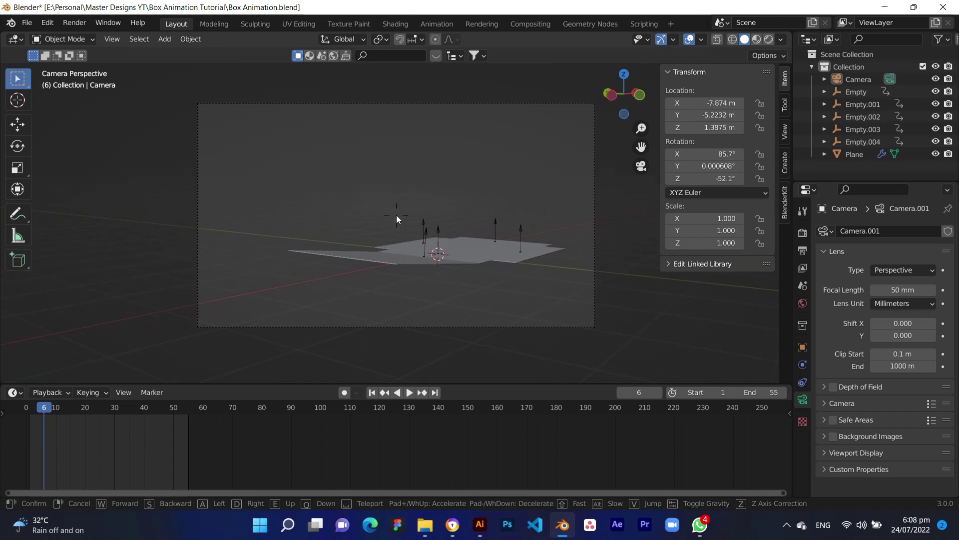
pyautogui.press('e')
pyautogui.press('d')
pyautogui.press('d')
pyautogui.press('a')
pyautogui.press('w')
pyautogui.press('s')
pyautogui.press('w')
pyautogui.click(396, 215)
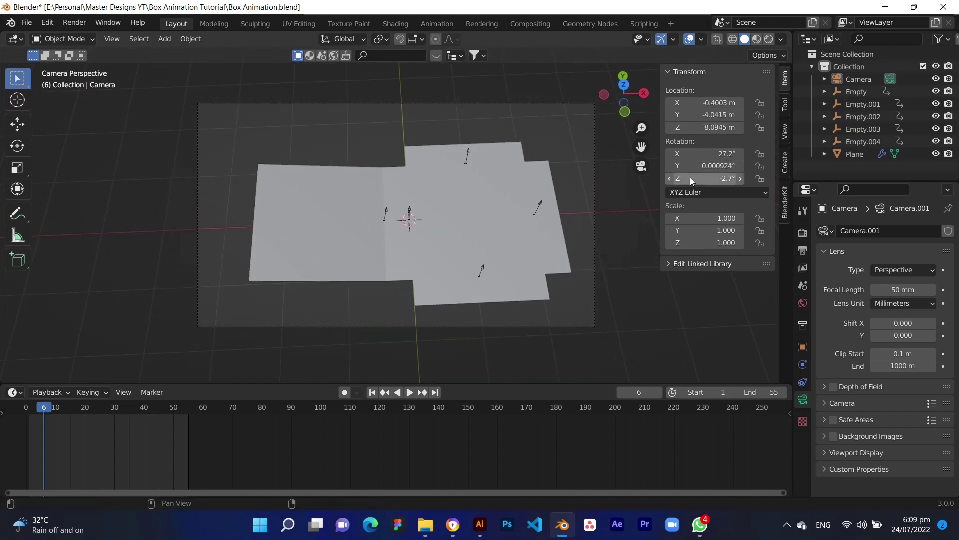
# - Set the camera's X, Y and Z rotation to 0° so it points straight down
pyautogui.click(707, 154)
pyautogui.write('0')
pyautogui.press('Return')
pyautogui.click(698, 166)
pyautogui.write('0')
pyautogui.press('Return')
pyautogui.click(709, 178)
pyautogui.write('0')
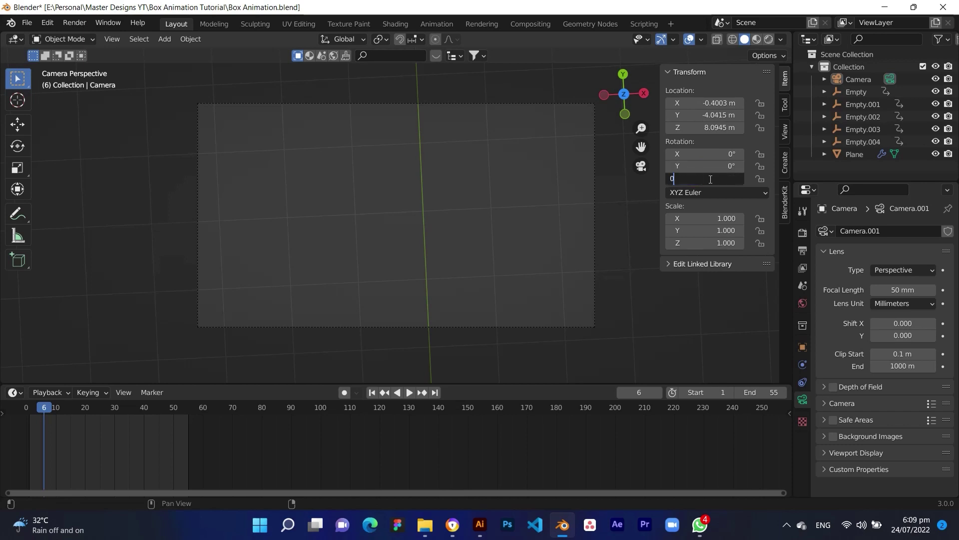
pyautogui.press('Return')
# - Move the camera along X and Y to about 0.01 m and 0.018 m, centring the flat layout in its frame
pyautogui.scroll(-5, 415, 200)
pyautogui.press('g')
pyautogui.press('x')
pyautogui.click(418, 170)
pyautogui.press('g')
pyautogui.press('x')
pyautogui.click(411, 174)
pyautogui.press('g')
pyautogui.press('y')
pyautogui.click(415, 50)
pyautogui.press('g')
pyautogui.rightClick(416, 49)
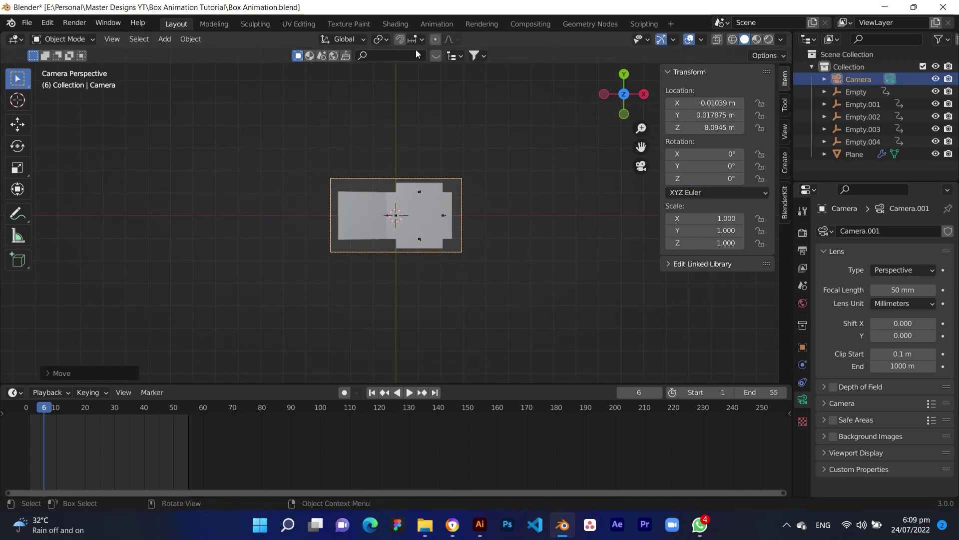
# - Fly the camera straight back from the layout to a height of about 10.36 m
pyautogui.hotkey('shift', '`')
pyautogui.press('s')
pyautogui.click(399, 218)
# - Add a floor plane at frame 1 and scale it up by about 9.27 beneath the box layout
pyautogui.moveTo(414, 324); pyautogui.dragTo(506, 192, button='middle')
pyautogui.scroll(-4, 496, 245)
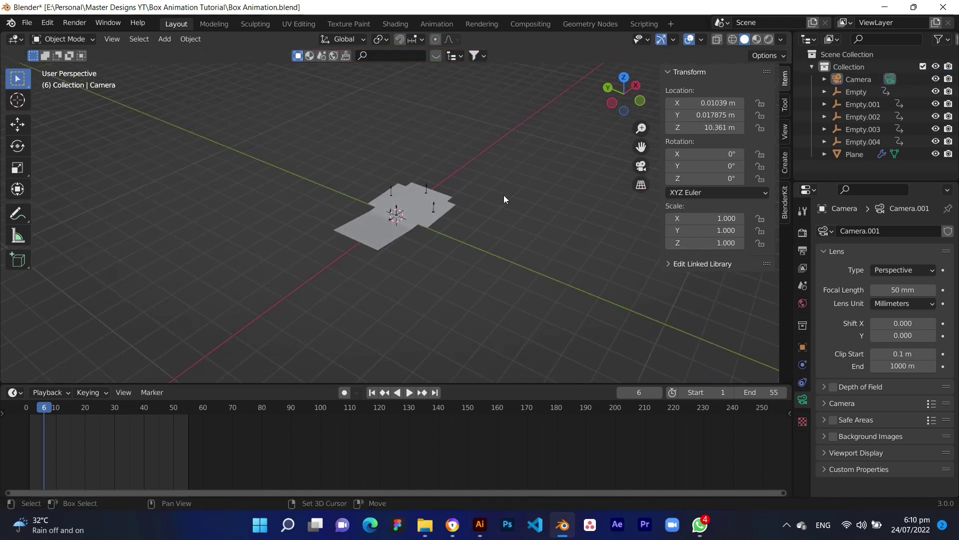
pyautogui.hotkey('shift', 'a')
pyautogui.moveTo(505, 52)
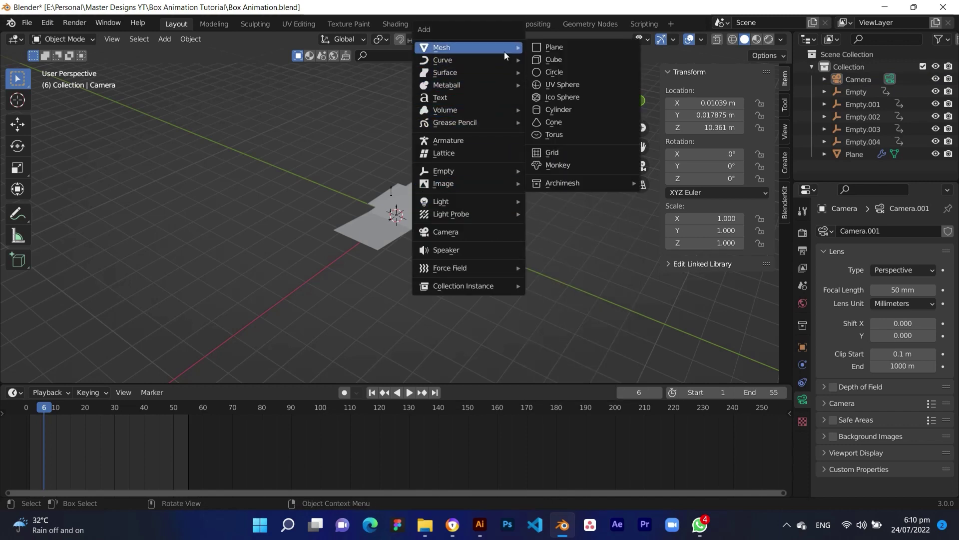
pyautogui.click(552, 50)
pyautogui.moveTo(44, 406); pyautogui.dragTo(29, 407)
pyautogui.press('s')
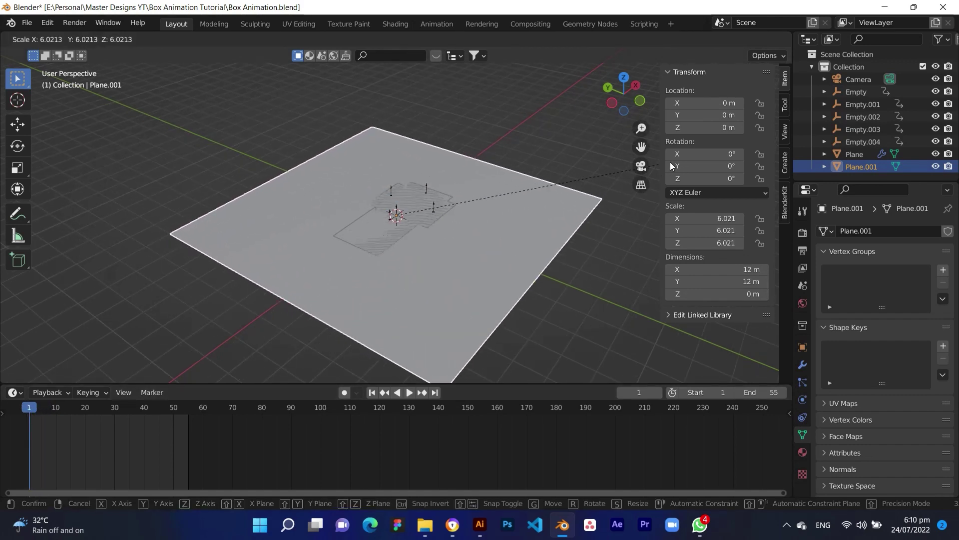
pyautogui.click(28, 136)
# - Invert the selection and, in front view, raise the box layout, empties and camera slightly above the floor plane along Z
pyautogui.moveTo(492, 172); pyautogui.dragTo(425, 163, button='middle')
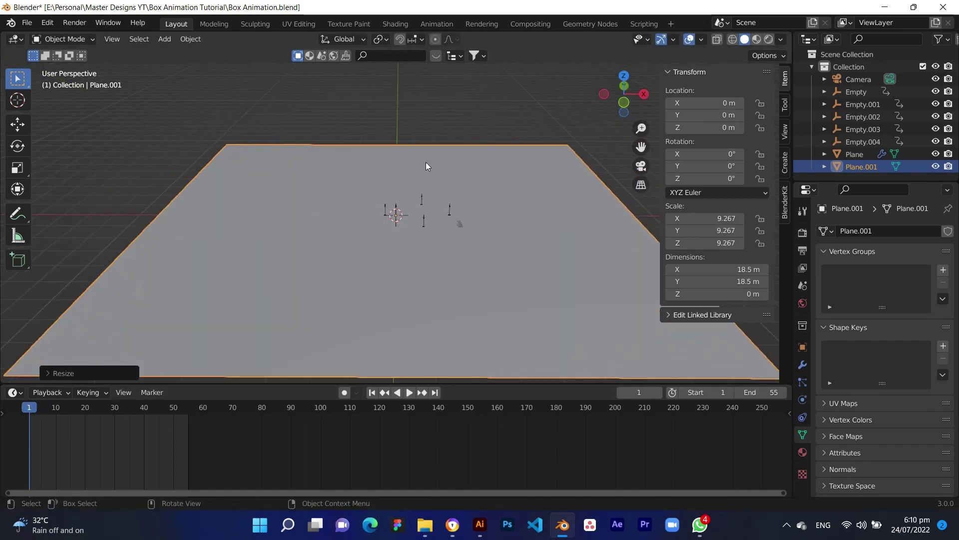
pyautogui.scroll(1, 427, 162)
pyautogui.hotkey('ctrl', 'i')
pyautogui.press('KP_1')
pyautogui.scroll(12, 462, 210)
pyautogui.press('g')
pyautogui.press('z')
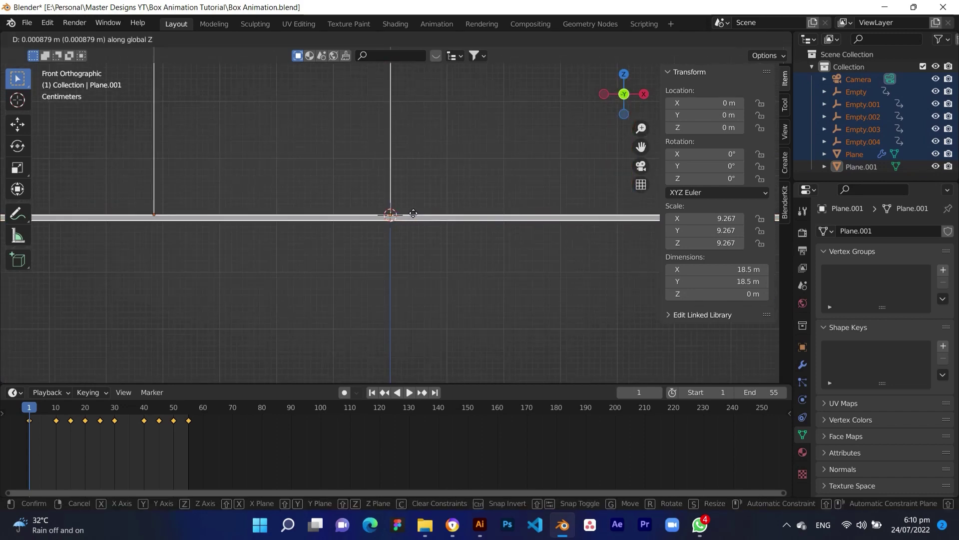
pyautogui.click(416, 202)
# - Play the folding animation to check how the box sits on the floor plane, and return to frame 1
pyautogui.moveTo(415, 202); pyautogui.dragTo(415, 248, button='middle')
pyautogui.press('space')
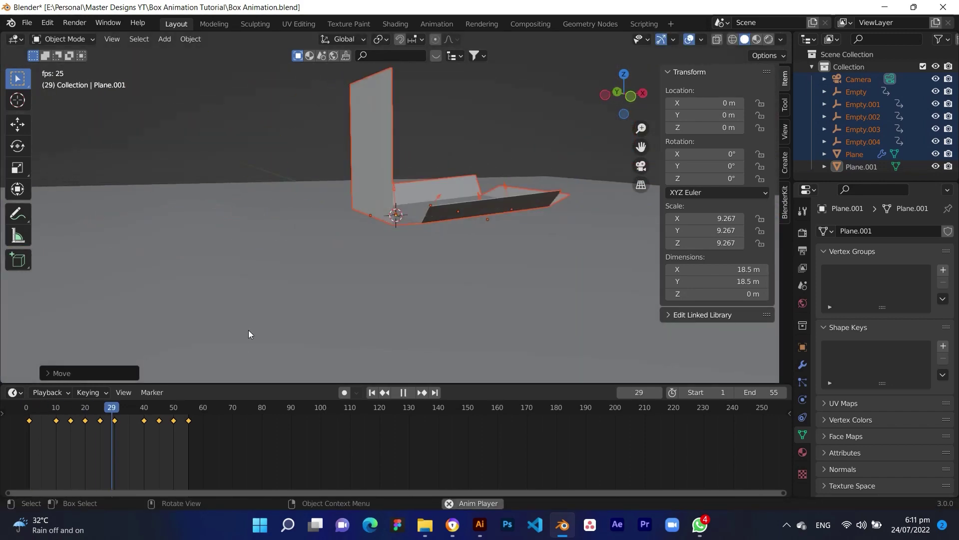
pyautogui.press('Escape')
# - In Edit Mode, select the floor plane's two adjoining back edges and extrude them about 9.67 m up along Z as walls
pyautogui.moveTo(421, 292); pyautogui.dragTo(355, 293, button='middle')
pyautogui.press('Tab')
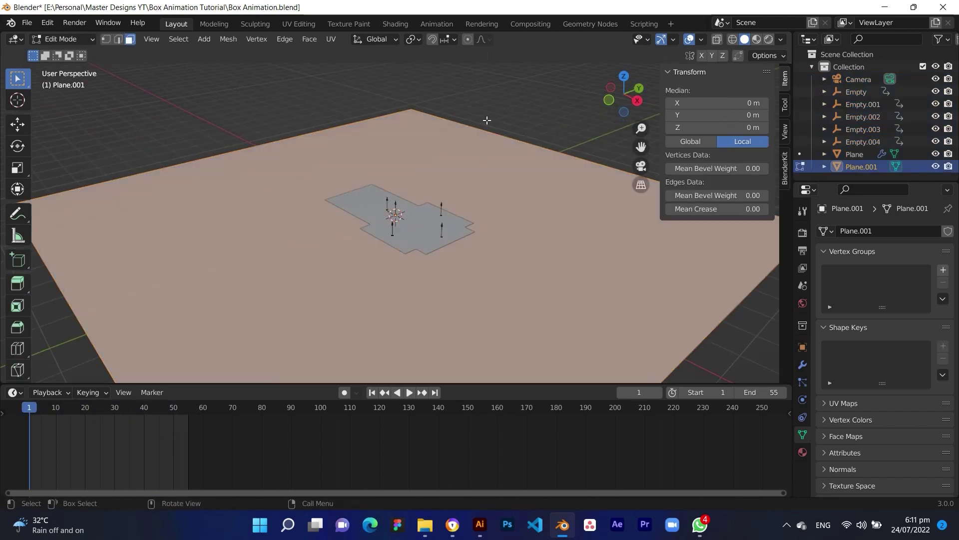
pyautogui.moveTo(508, 122); pyautogui.dragTo(385, 94)
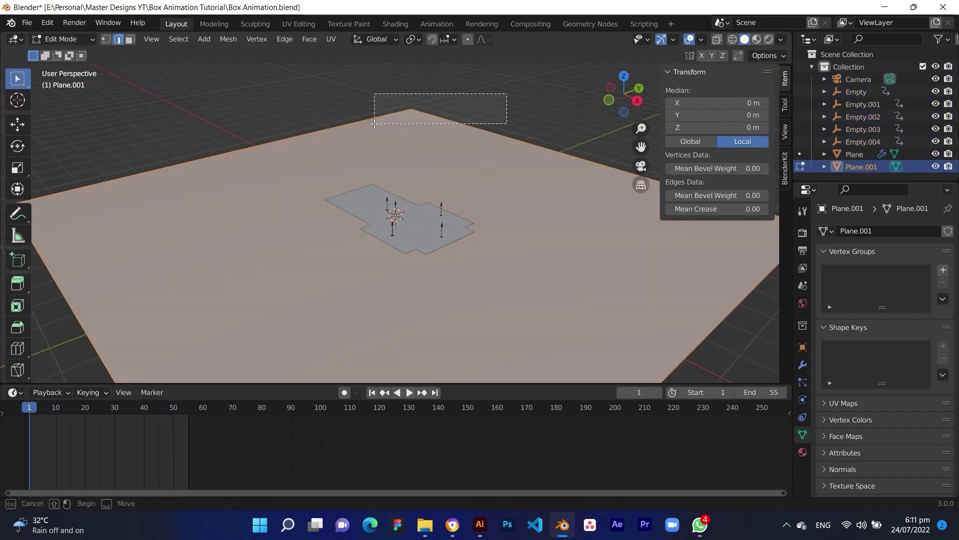
pyautogui.scroll(-3, 403, 131)
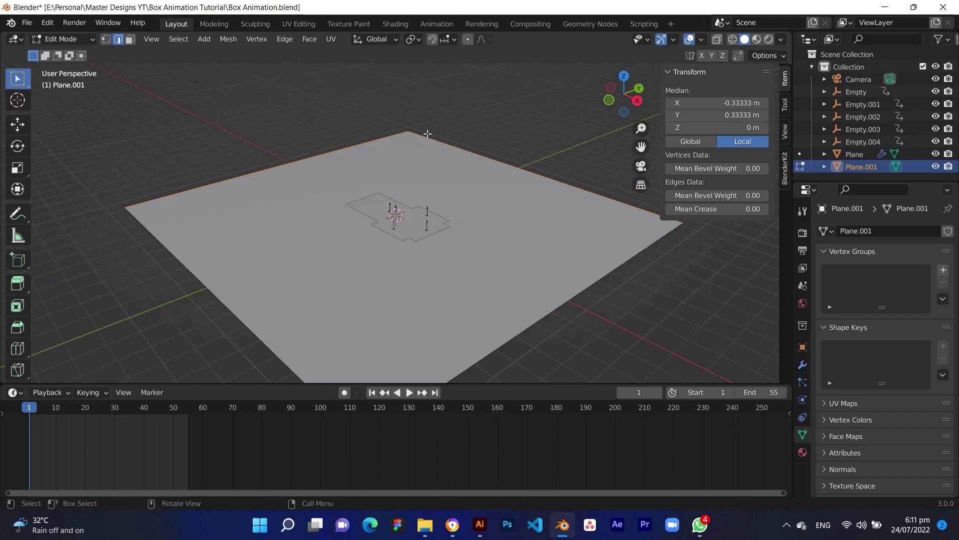
pyautogui.press('g')
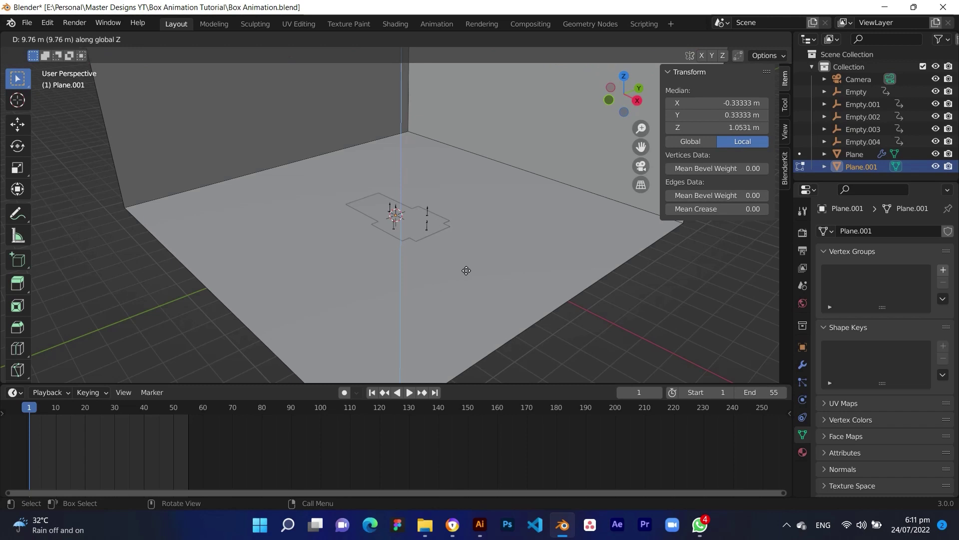
pyautogui.click(466, 273)
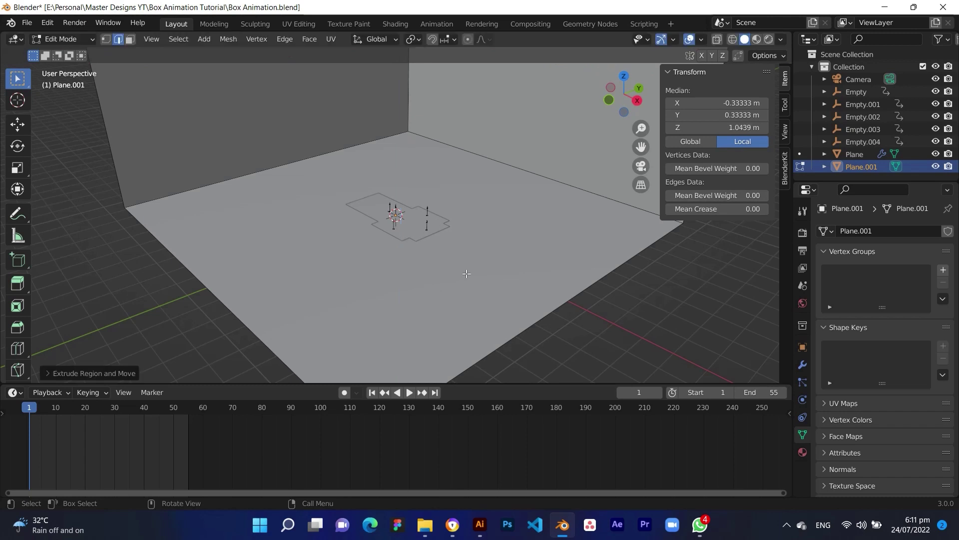
# - Bevel the vertical corner edge between the two walls with 22 segments and a width of about 1.55 m
pyautogui.click(472, 157)
pyautogui.hotkey('ctrl', 'b')
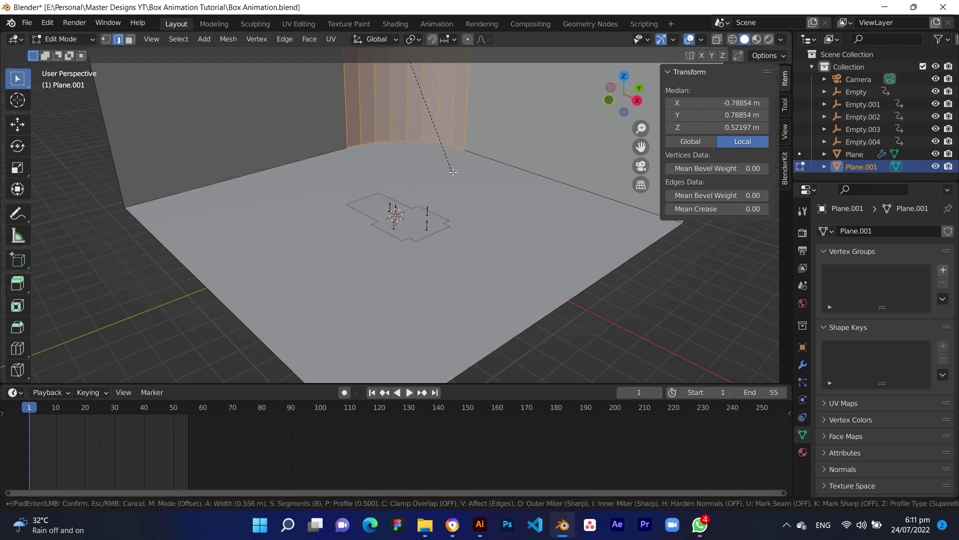
pyautogui.scroll(8, 525, 267)
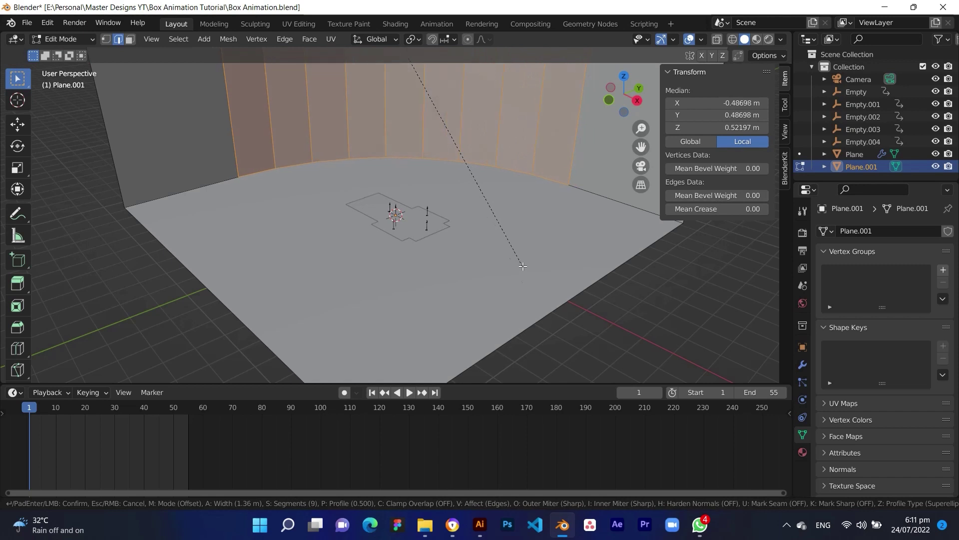
pyautogui.scroll(5, 488, 270)
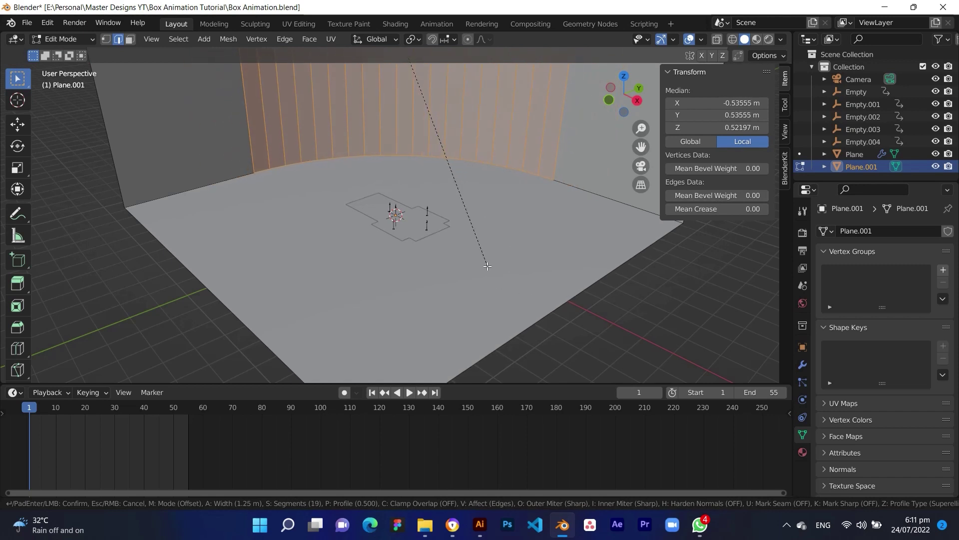
pyautogui.scroll(1, 490, 288)
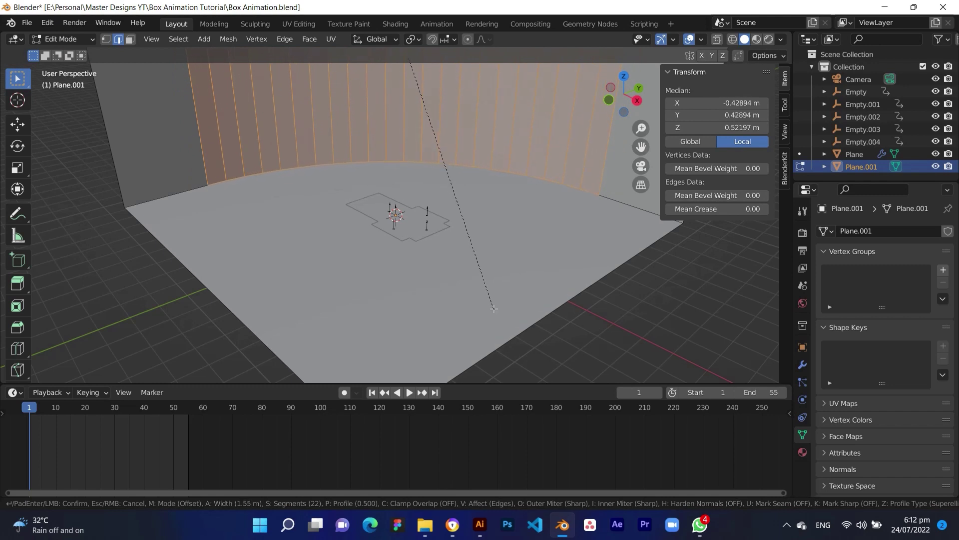
pyautogui.click(494, 309)
pyautogui.scroll(-3, 487, 285)
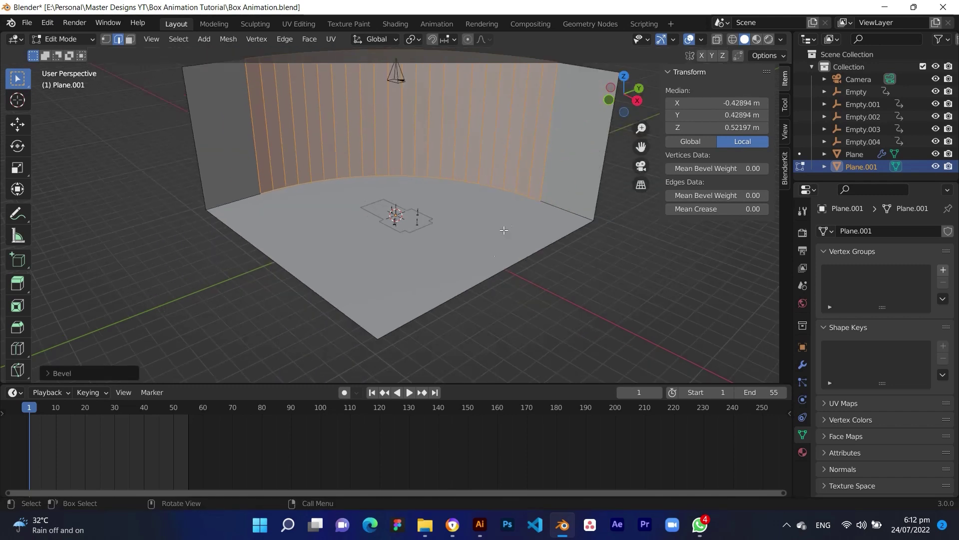
# - Select the edge loop where the walls meet the floor, bevel it into a smooth 22-segment curve and return to Object Mode
pyautogui.click(585, 234)
pyautogui.moveTo(510, 222); pyautogui.dragTo(470, 198, button='middle')
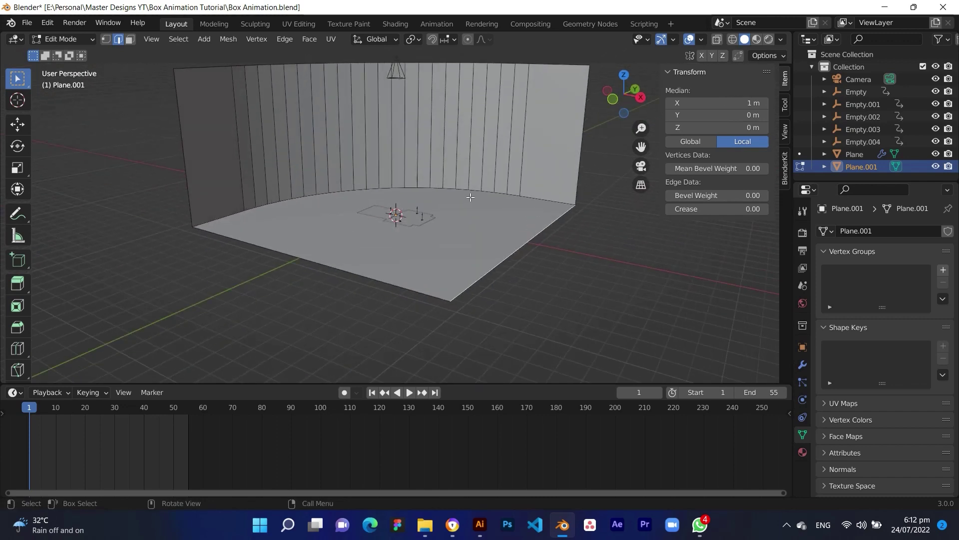
pyautogui.click(536, 199)
pyautogui.keyDown('alt'); pyautogui.click(538, 200); pyautogui.keyUp('alt')
pyautogui.hotkey('ctrl', 'b')
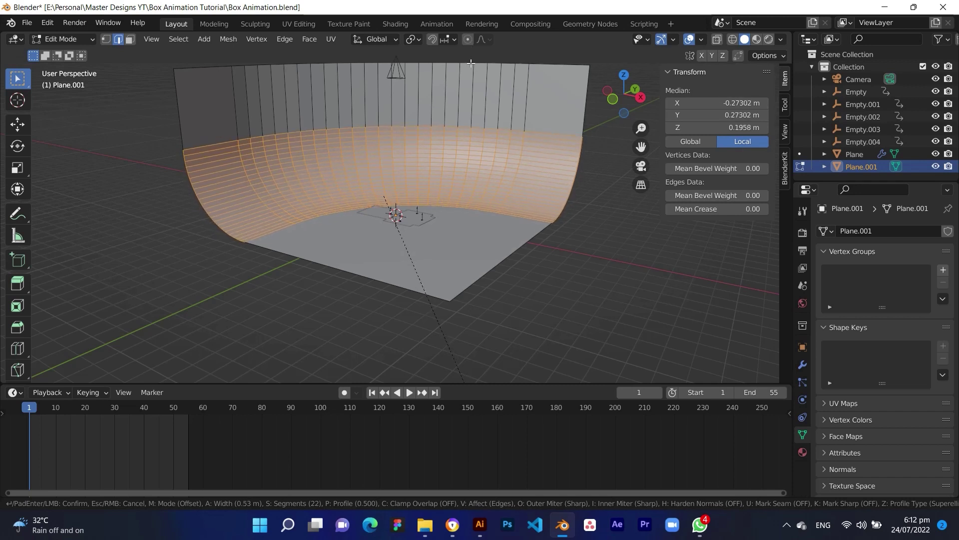
pyautogui.click(468, 56)
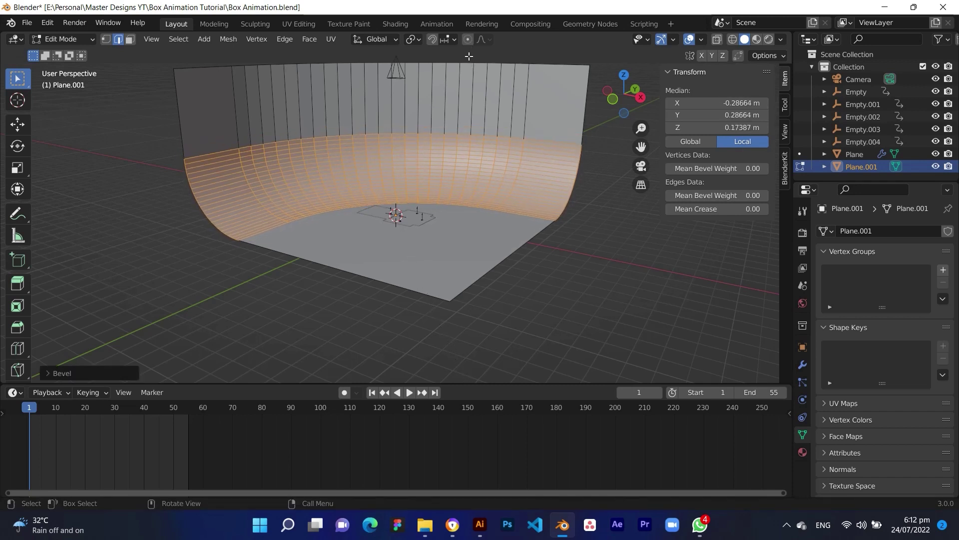
pyautogui.moveTo(466, 229); pyautogui.dragTo(500, 220, button='middle')
pyautogui.press('Tab')
# - Add an area light, raise it about 6.77 m along Z, scale it to about 1.93 and set its power to 500 W
pyautogui.hotkey('shift', 'a')
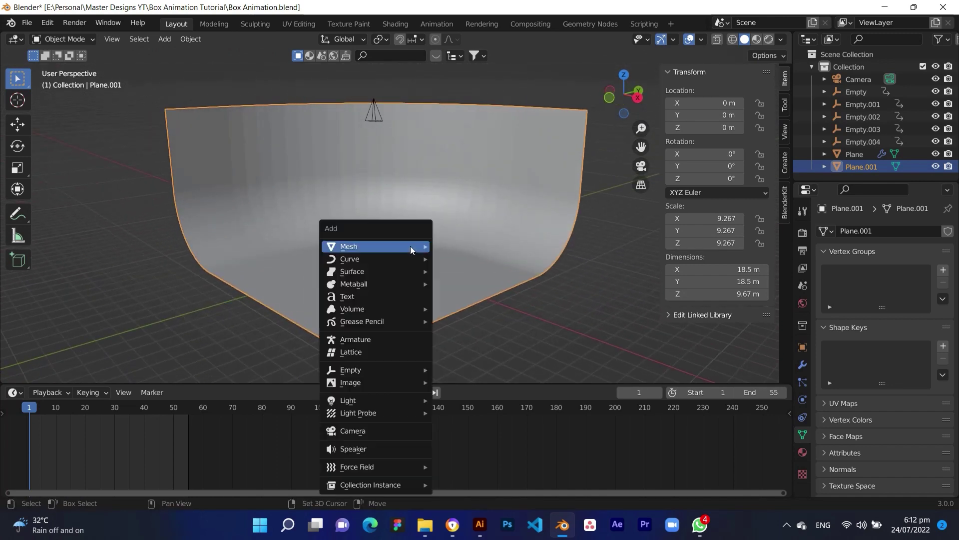
pyautogui.moveTo(386, 403)
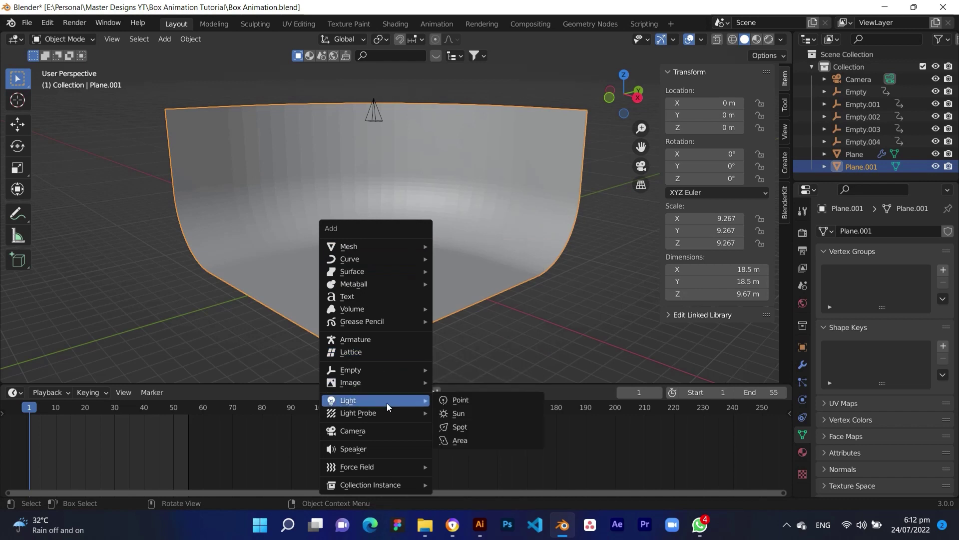
pyautogui.click(476, 439)
pyautogui.press('g')
pyautogui.press('z')
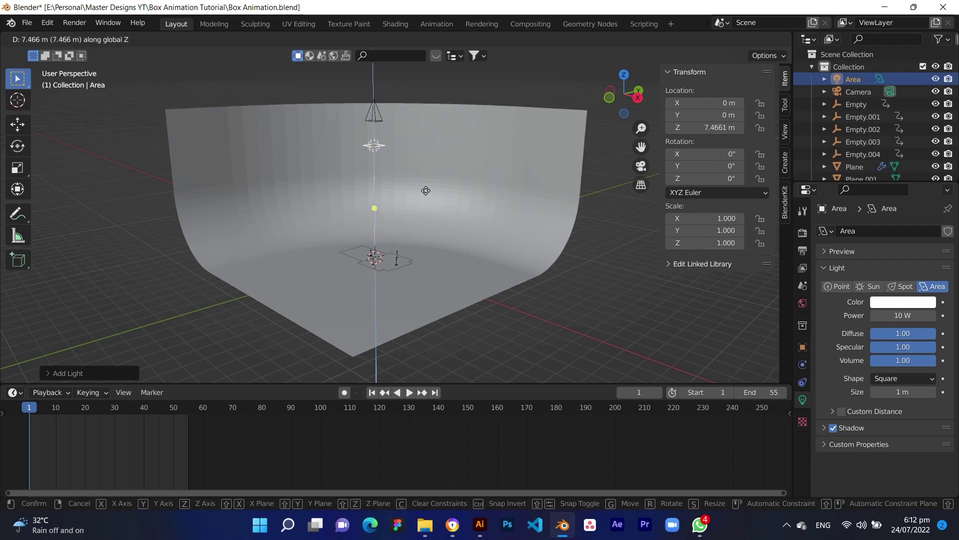
pyautogui.click(429, 203)
pyautogui.press('s')
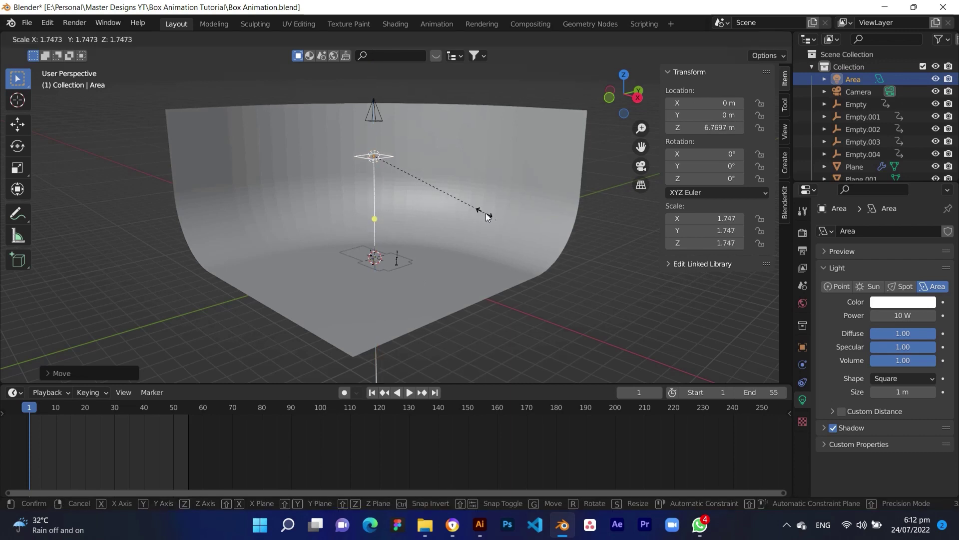
pyautogui.click(499, 219)
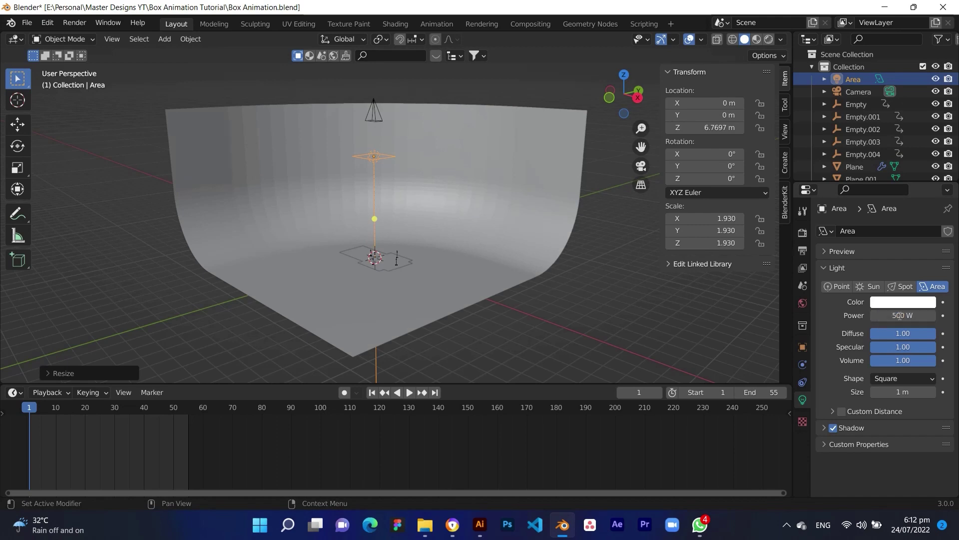
pyautogui.scroll(3, 404, 278)
pyautogui.keyDown('shift'); pyautogui.moveTo(404, 279); pyautogui.dragTo(430, 238, button='middle'); pyautogui.keyUp('shift')
pyautogui.scroll(-2, 426, 302)
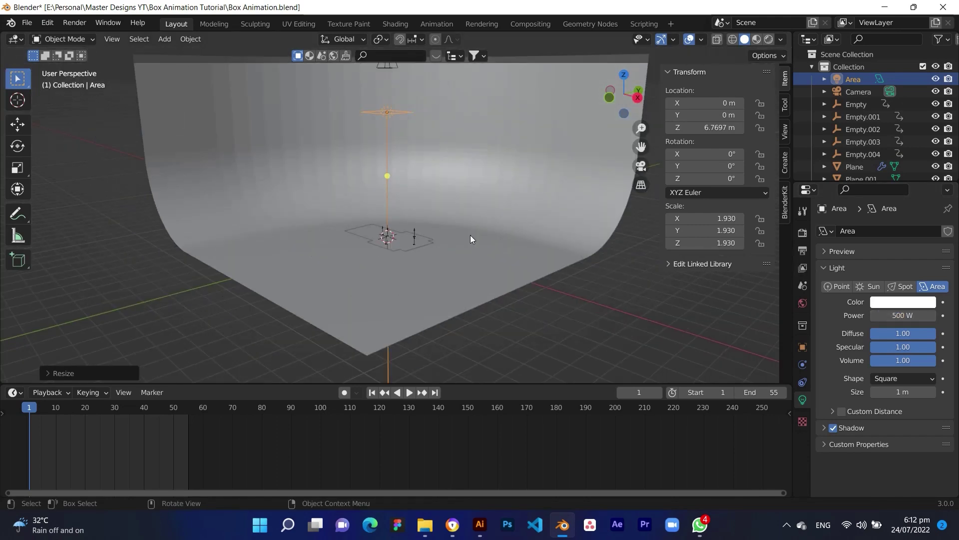
# - Switch the viewport to rendered shading and set the render engine to Cycles
pyautogui.hotkey('alt', 'a')
pyautogui.moveTo(426, 302); pyautogui.dragTo(474, 288, button='middle')
pyautogui.click(769, 39)
pyautogui.scroll(3, 469, 300)
pyautogui.keyDown('shift'); pyautogui.moveTo(466, 349); pyautogui.dragTo(447, 235, button='middle'); pyautogui.keyUp('shift')
pyautogui.click(802, 233)
pyautogui.click(913, 231)
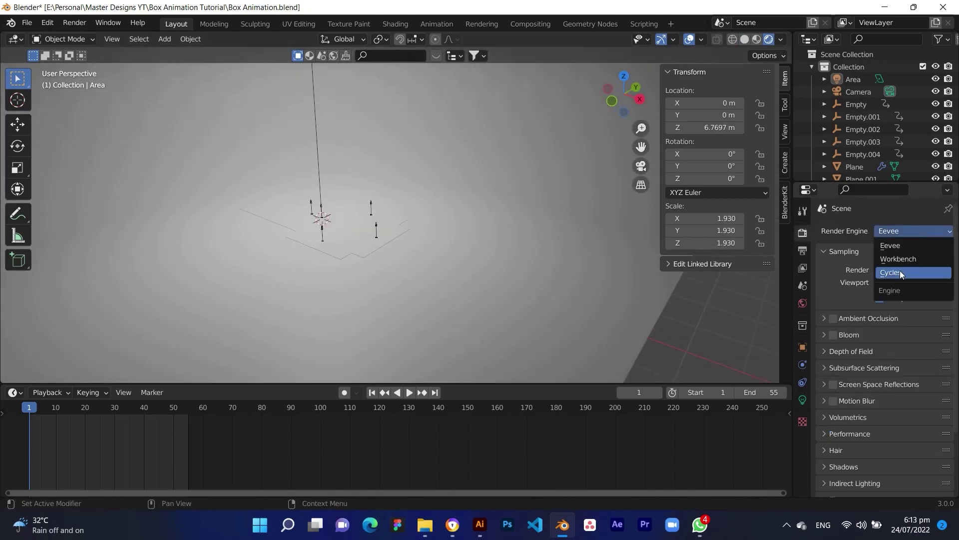
pyautogui.click(892, 273)
# - Play the folding animation in the Cycles rendered view, stop it partway and return to solid shading
pyautogui.moveTo(400, 266); pyautogui.dragTo(445, 268, button='middle')
pyautogui.scroll(2, 451, 253)
pyautogui.press('space')
pyautogui.press('space')
pyautogui.scroll(-5, 444, 267)
pyautogui.click(729, 39)
# - Duplicate the overhead area light and move the copy about 7.68 m in the negative Y direction
pyautogui.moveTo(504, 220); pyautogui.dragTo(483, 219, button='middle')
pyautogui.keyDown('shift'); pyautogui.moveTo(484, 219); pyautogui.dragTo(575, 271, button='middle'); pyautogui.keyUp('shift')
pyautogui.click(477, 134)
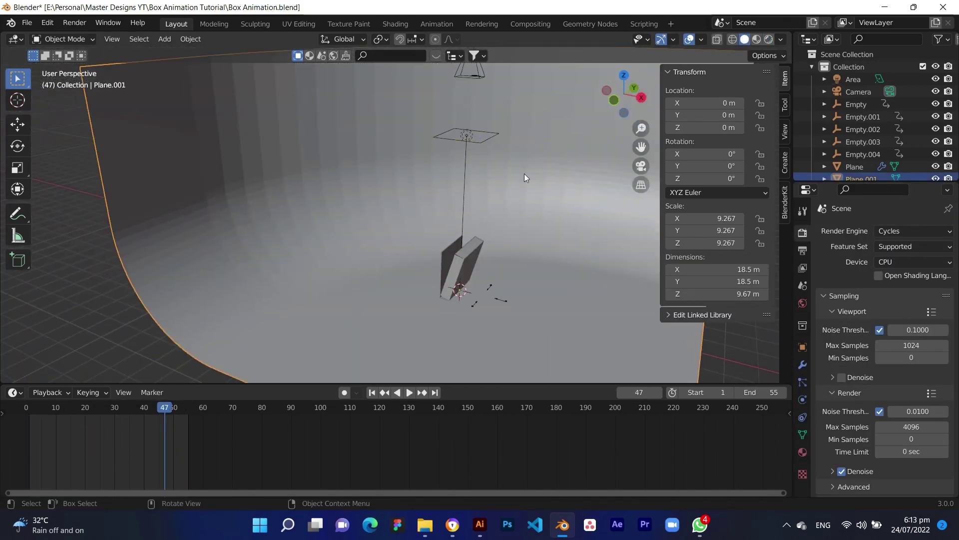
pyautogui.moveTo(583, 236); pyautogui.dragTo(516, 182, button='middle')
pyautogui.click(460, 136)
pyautogui.hotkey('shift', 'd')
pyautogui.press('x')
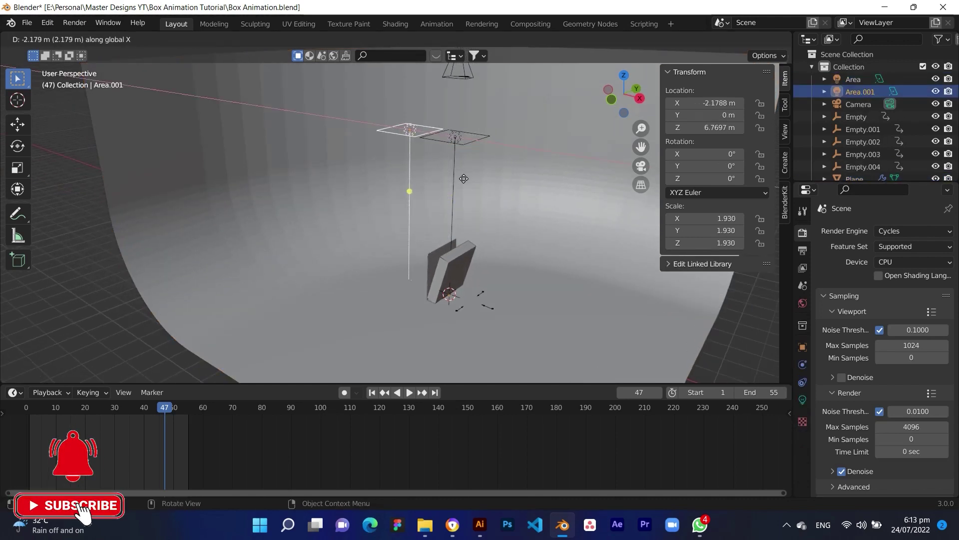
pyautogui.press('y')
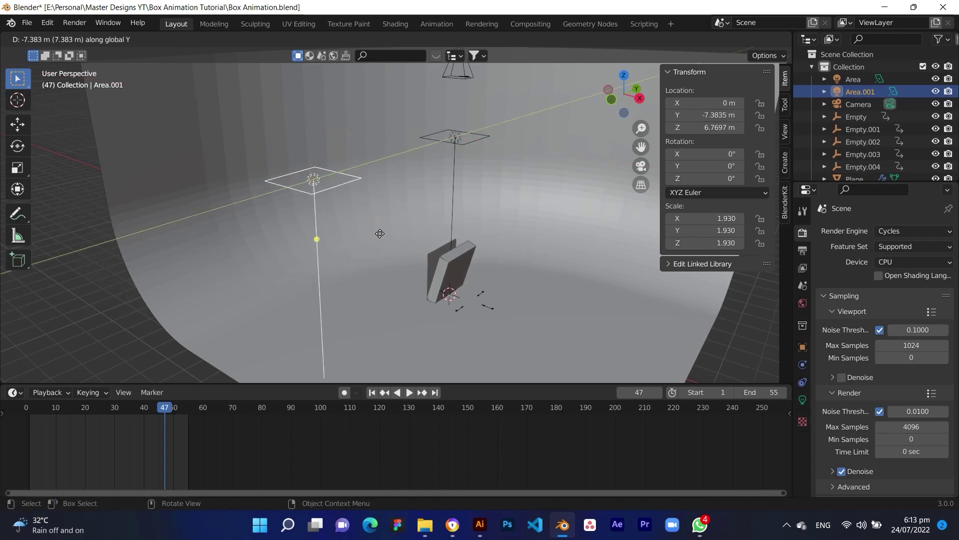
pyautogui.click(373, 237)
# - In the right view, rotate the duplicated area light about 43.7° around X toward the box and set its power to 250 W
pyautogui.press('KP_3')
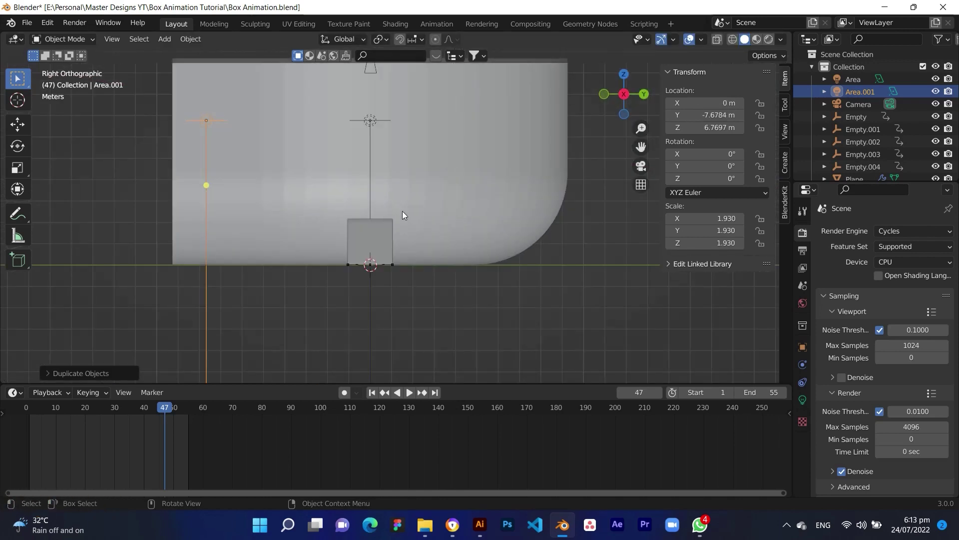
pyautogui.press('r')
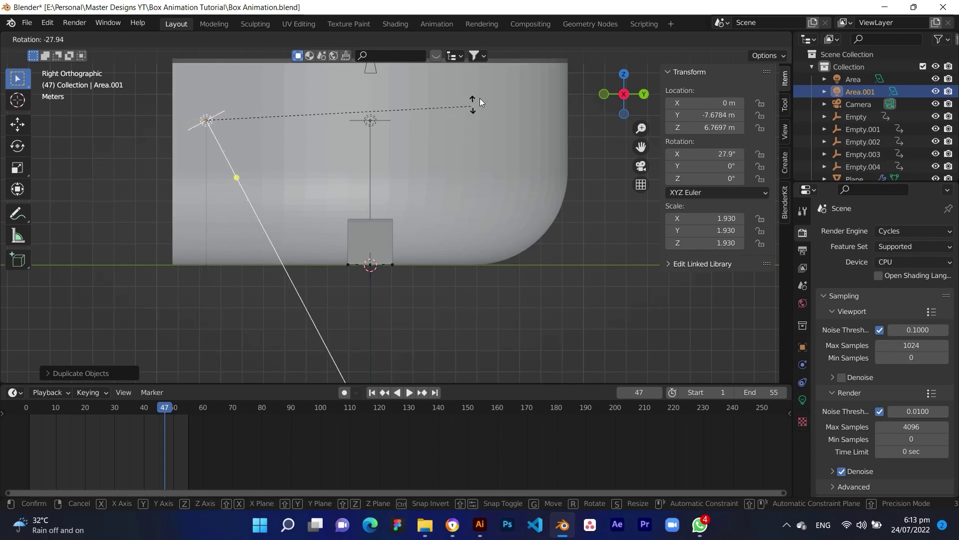
pyautogui.click(482, 361)
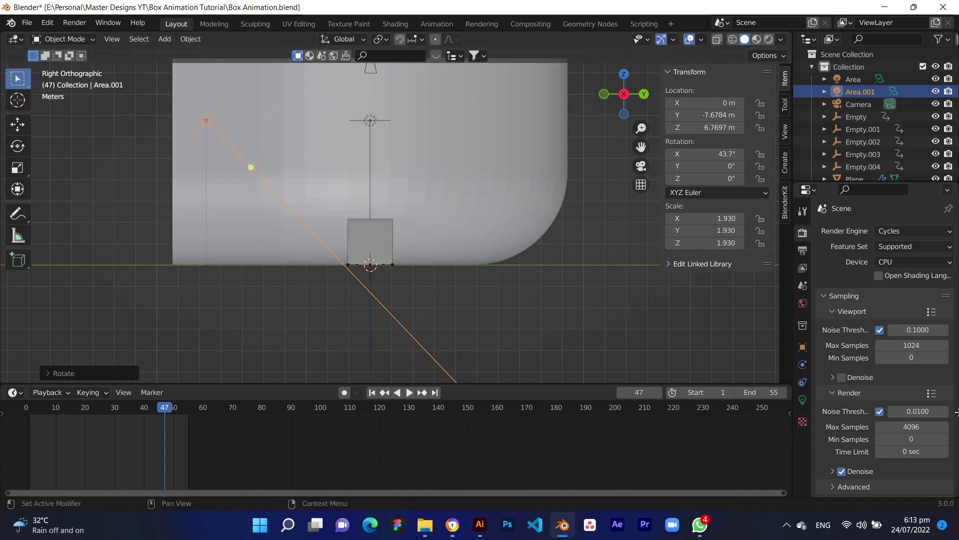
pyautogui.click(803, 400)
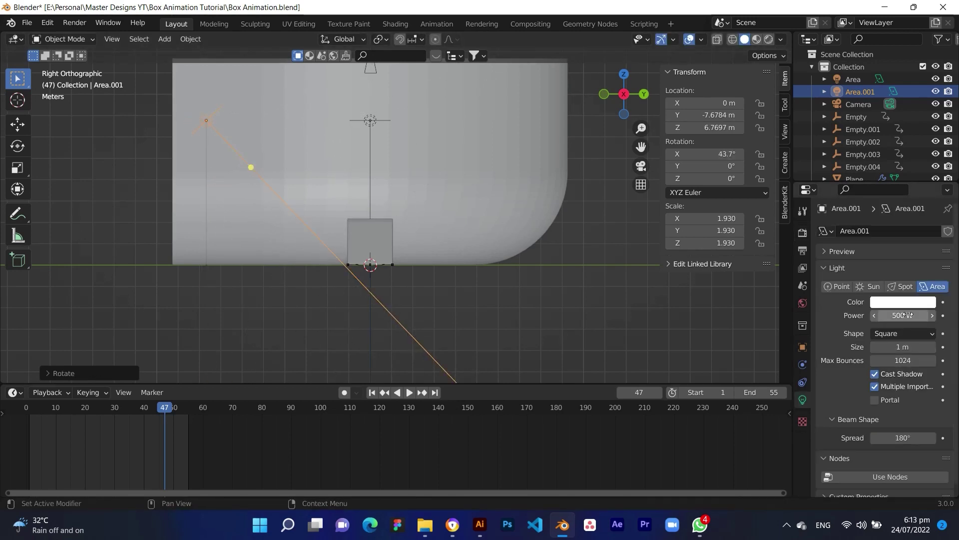
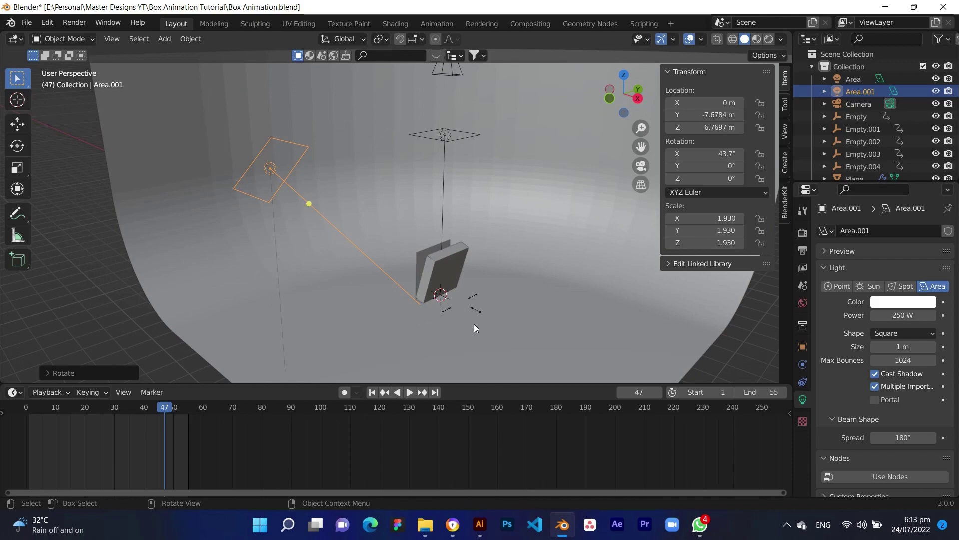
# - With rendered shading on, lower the side light to about 4.93 m in Z and tilt it to about 55.1° around X
pyautogui.click(768, 39)
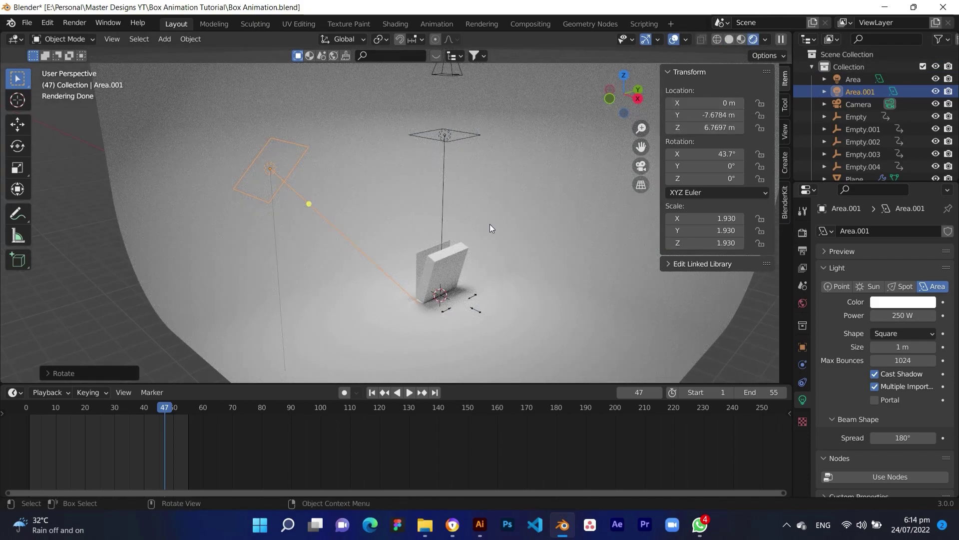
pyautogui.press('g')
pyautogui.press('z')
pyautogui.click(451, 246)
pyautogui.press('KP_3')
pyautogui.press('r')
pyautogui.click(478, 162)
# - Inspect the lit, closed box at frame 55, return to solid shading and save the file
pyautogui.moveTo(477, 162); pyautogui.dragTo(536, 283, button='middle')
pyautogui.scroll(4, 536, 283)
pyautogui.moveTo(165, 409); pyautogui.dragTo(189, 410)
pyautogui.moveTo(492, 217); pyautogui.dragTo(577, 217, button='middle')
pyautogui.moveTo(526, 235); pyautogui.dragTo(448, 232, button='middle')
pyautogui.scroll(-4, 439, 229)
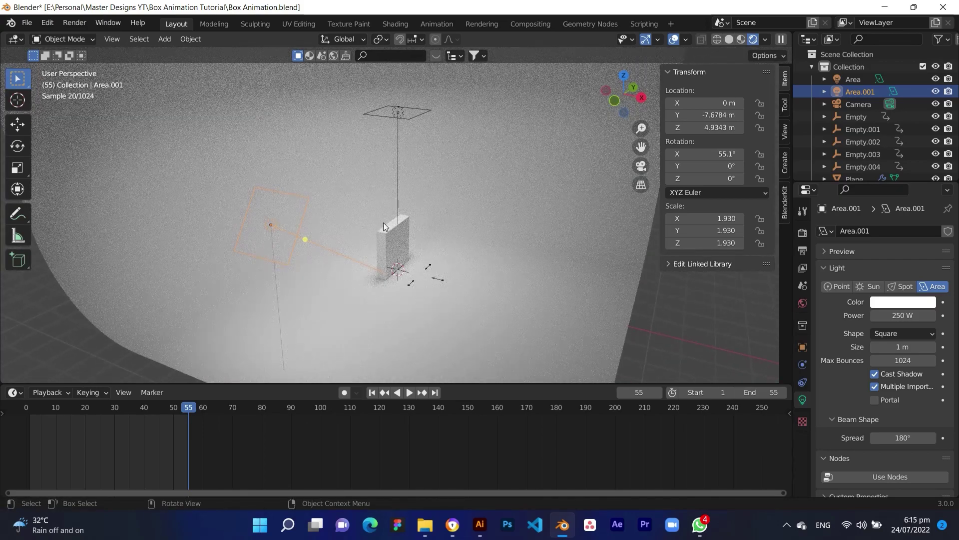
pyautogui.scroll(4, 382, 223)
pyautogui.click(727, 42)
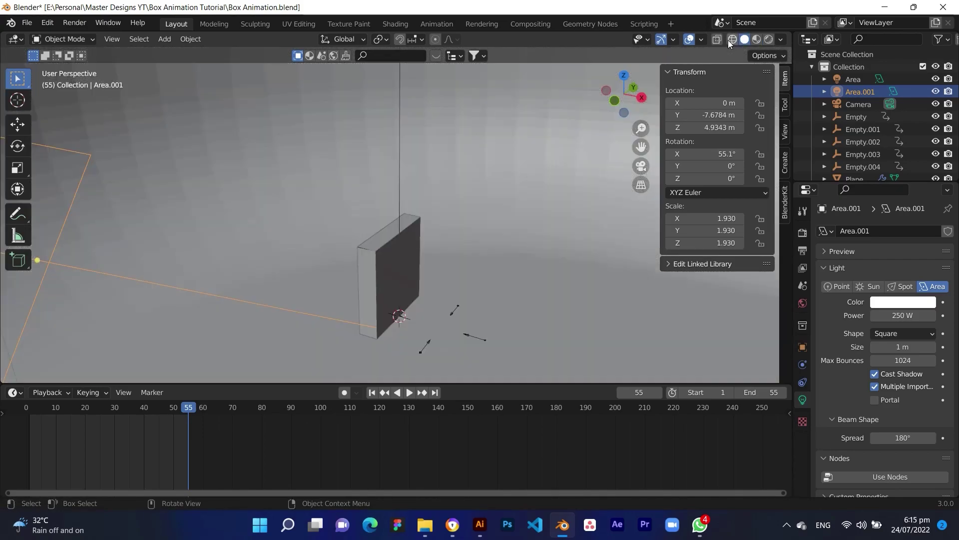
pyautogui.scroll(-1, 514, 219)
pyautogui.moveTo(468, 230); pyautogui.dragTo(487, 221, button='middle')
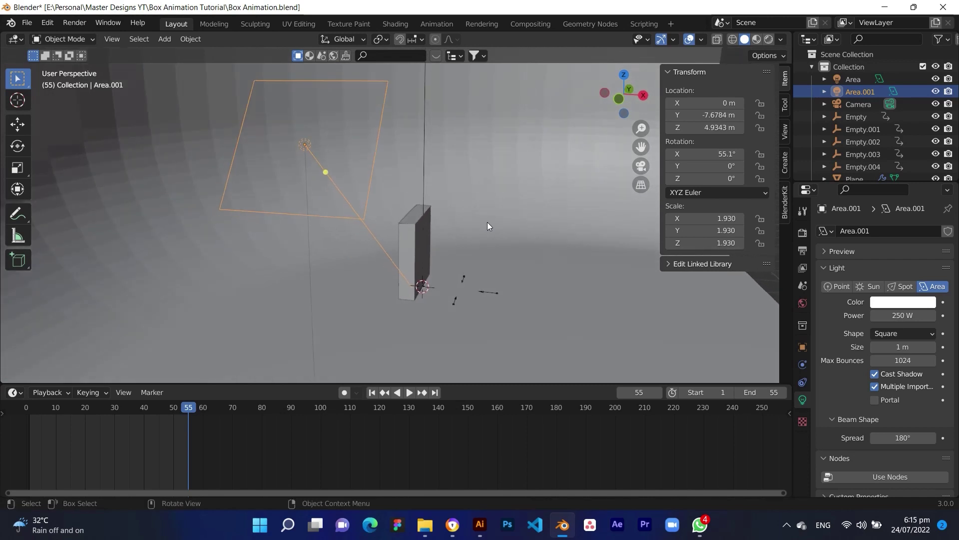
pyautogui.hotkey('ctrl', 's')
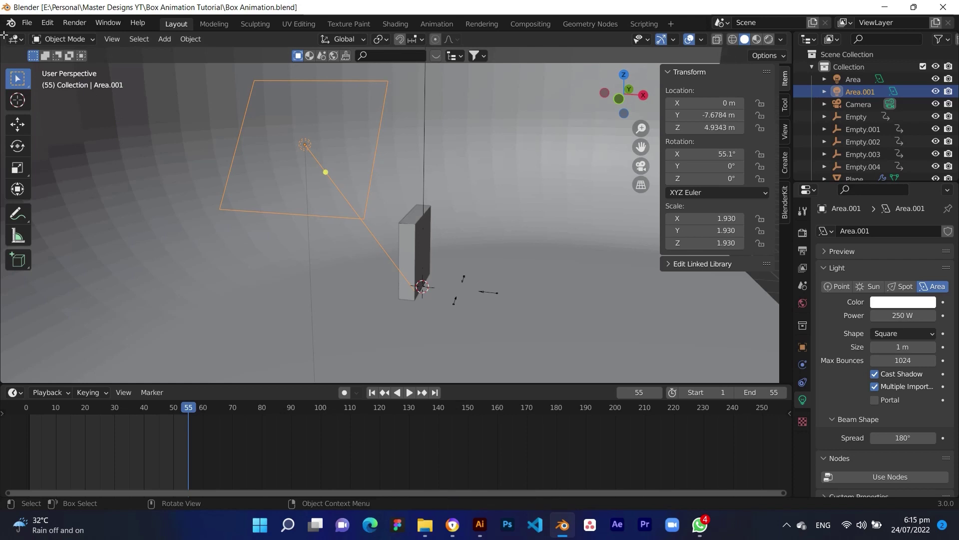
# - Split the 3D viewport into two side-by-side areas, hide the first one's sidebar and make the timeline area taller
pyautogui.moveTo(4, 35); pyautogui.dragTo(394, 51)
pyautogui.press('n')
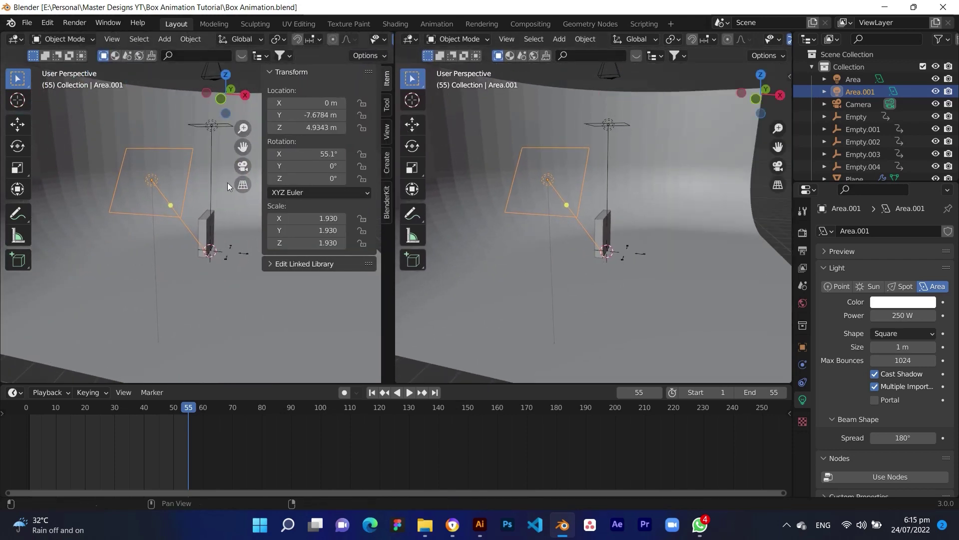
pyautogui.press('n')
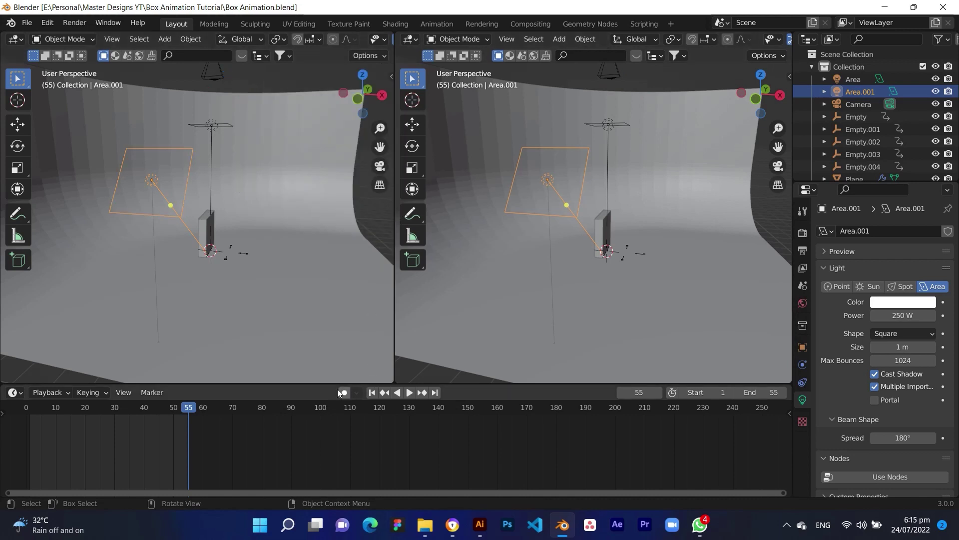
pyautogui.moveTo(350, 385); pyautogui.dragTo(375, 325)
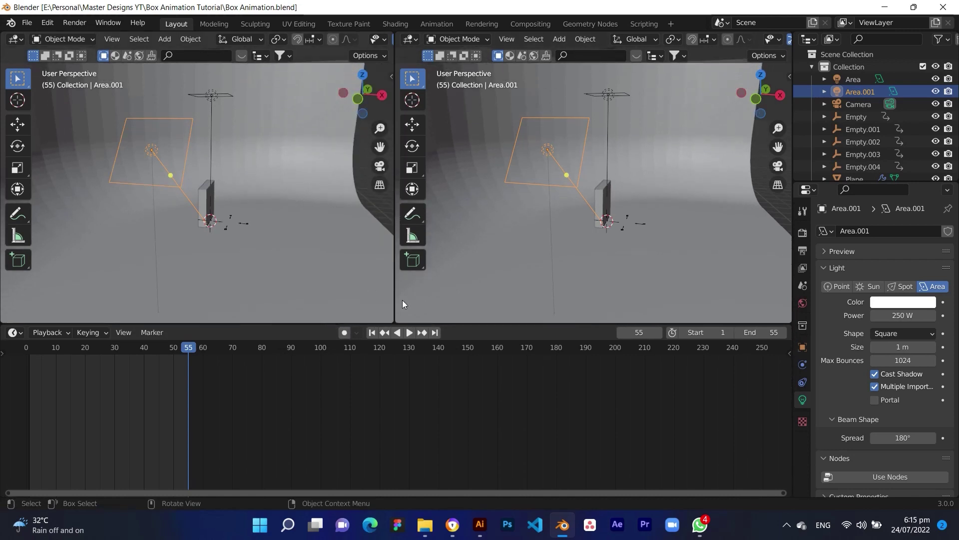
# - Give the box a new material named "Packaging Box"
pyautogui.click(605, 203)
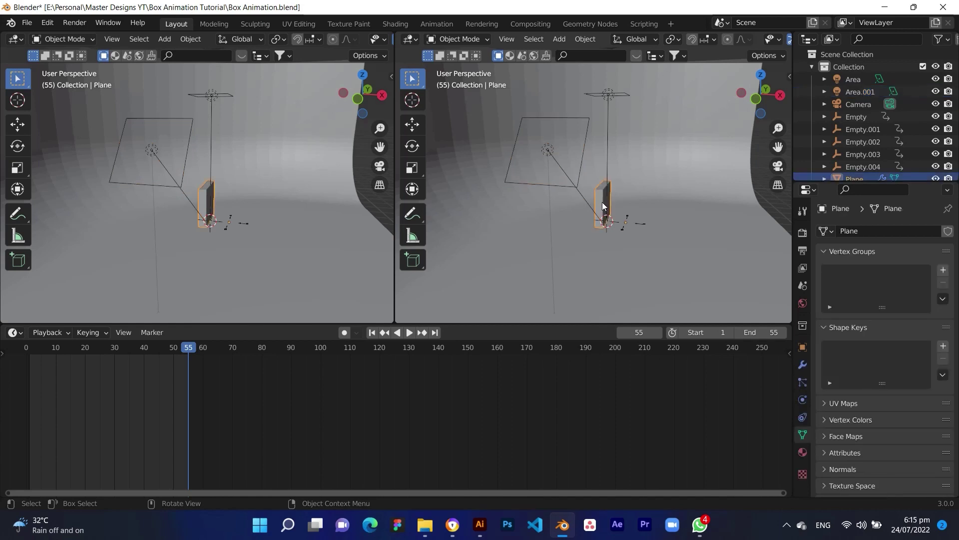
pyautogui.click(802, 452)
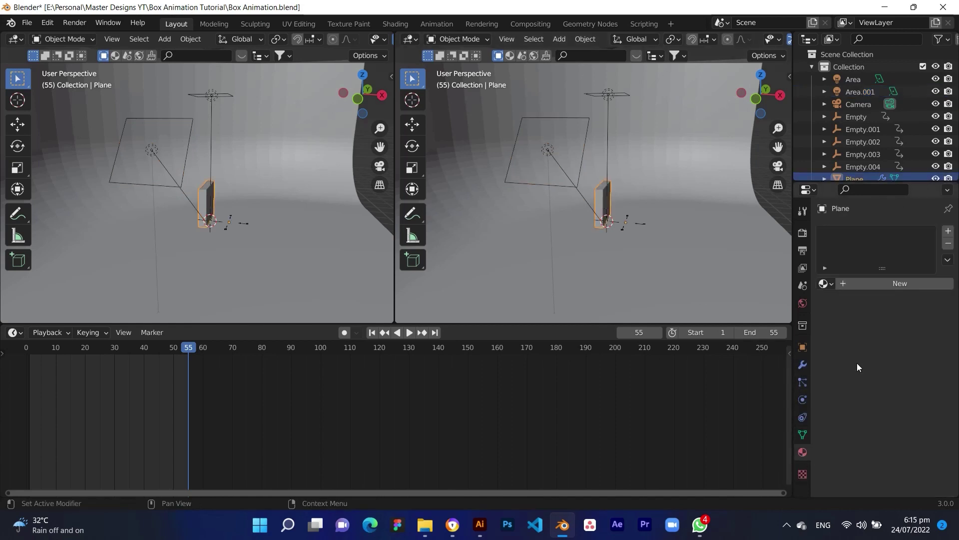
pyautogui.click(863, 284)
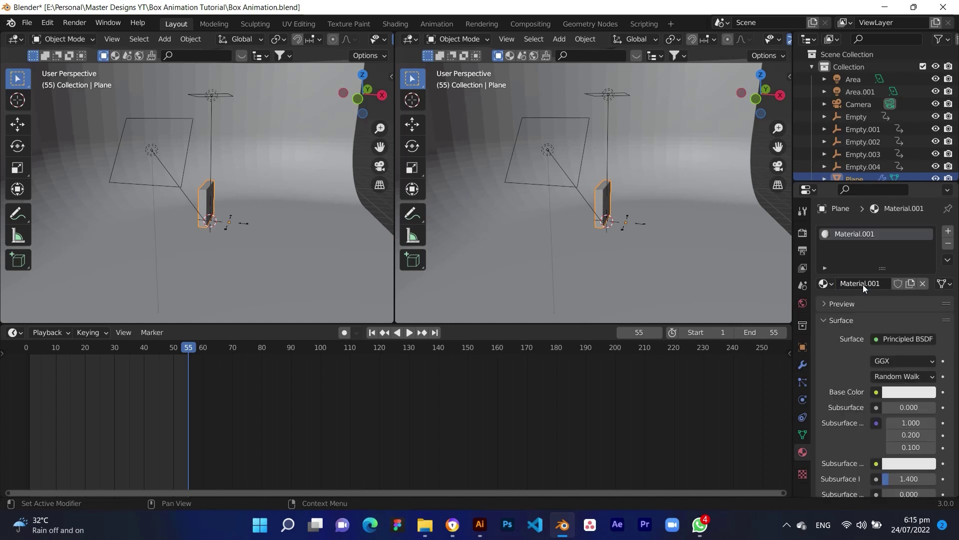
pyautogui.doubleClick(857, 234)
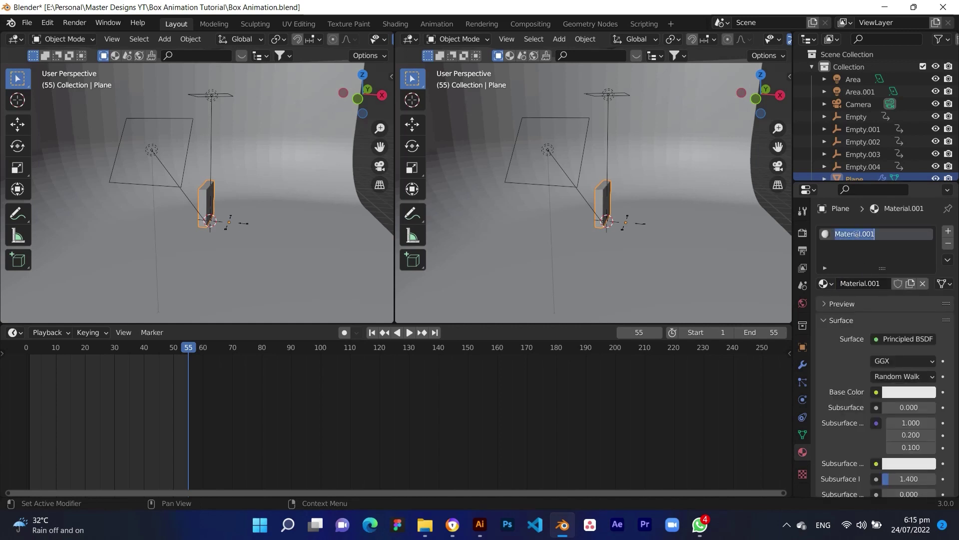
pyautogui.write('Packaging Box')
pyautogui.press('Return')
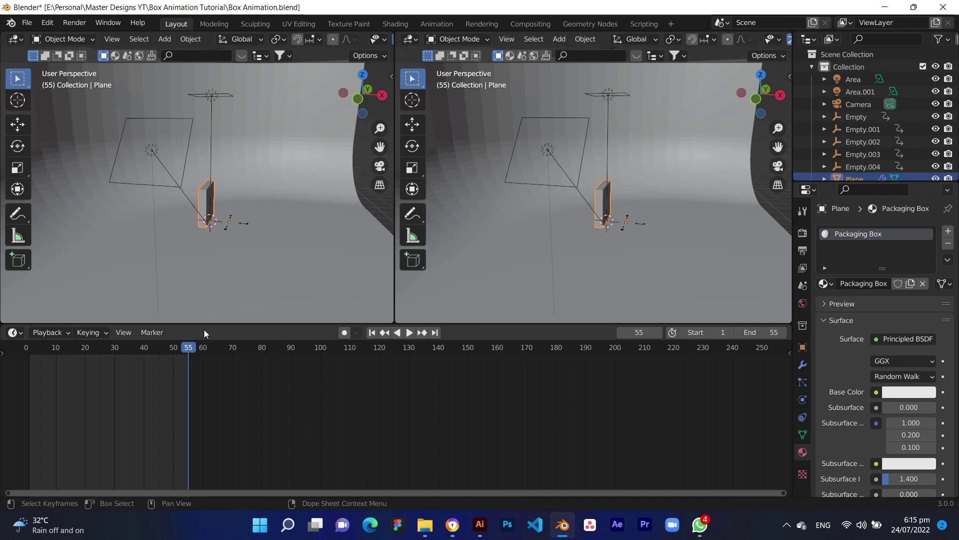
# - Turn the first 3D viewport into a UV Editor and the timeline into an enlarged Shader Editor showing the box material's nodes
pyautogui.click(16, 39)
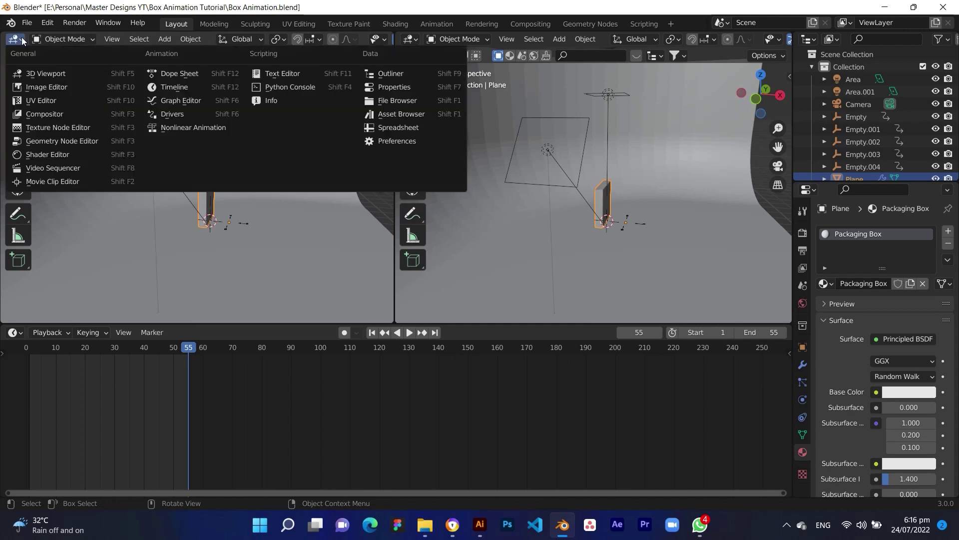
pyautogui.click(38, 101)
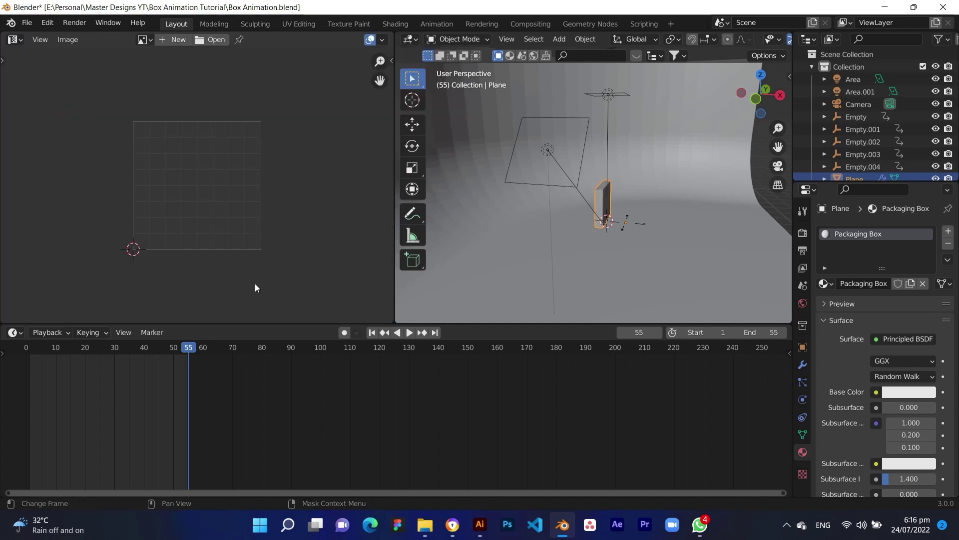
pyautogui.click(14, 333)
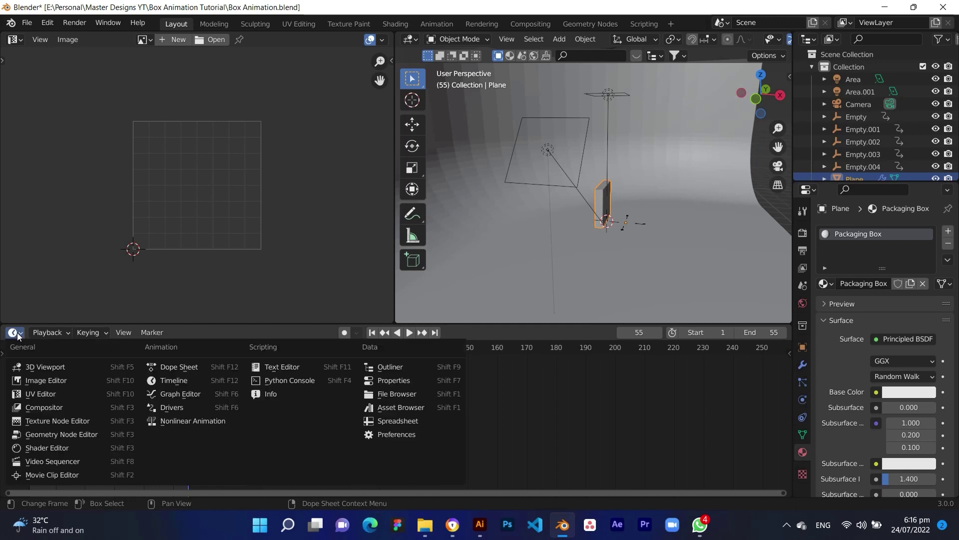
pyautogui.click(53, 448)
pyautogui.scroll(4, 305, 451)
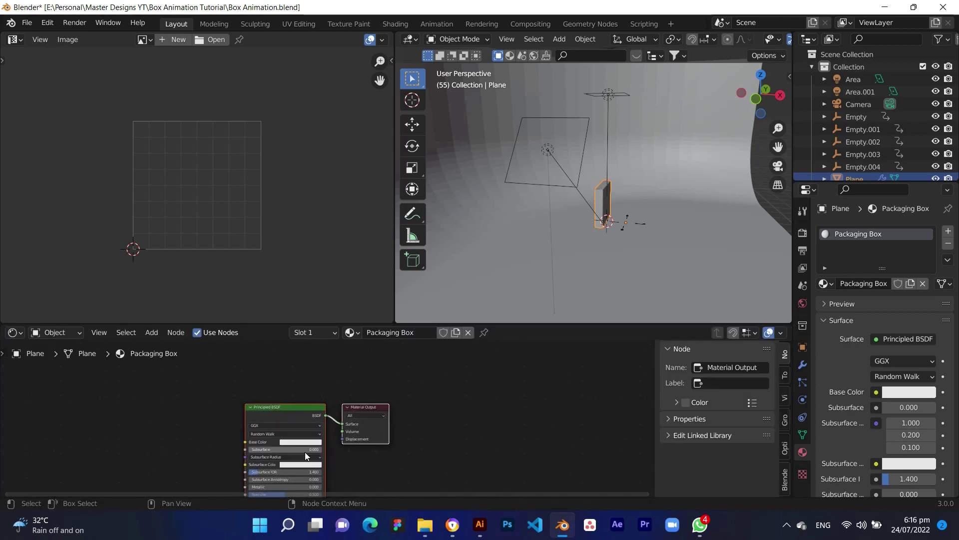
pyautogui.moveTo(381, 398); pyautogui.dragTo(493, 441, button='middle')
pyautogui.scroll(4, 472, 434)
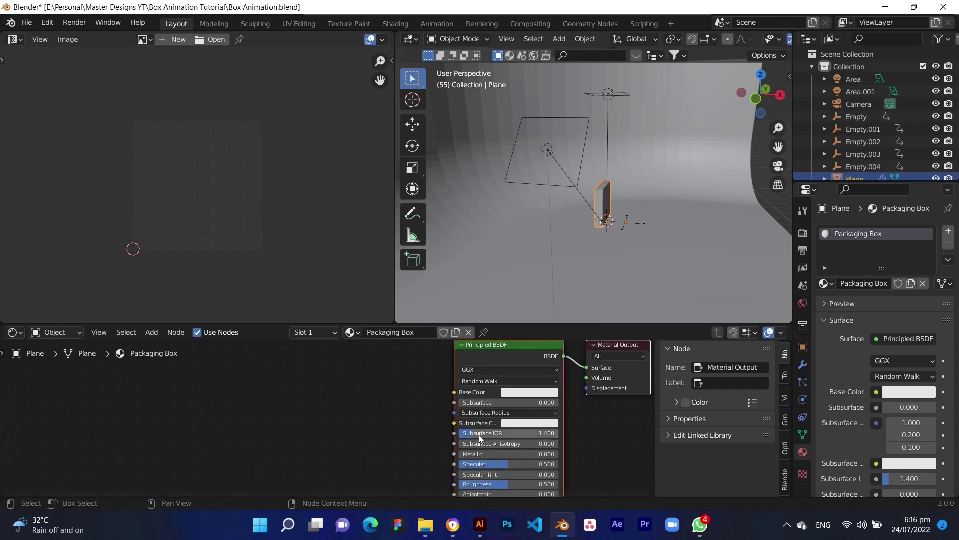
pyautogui.moveTo(515, 323); pyautogui.dragTo(515, 252)
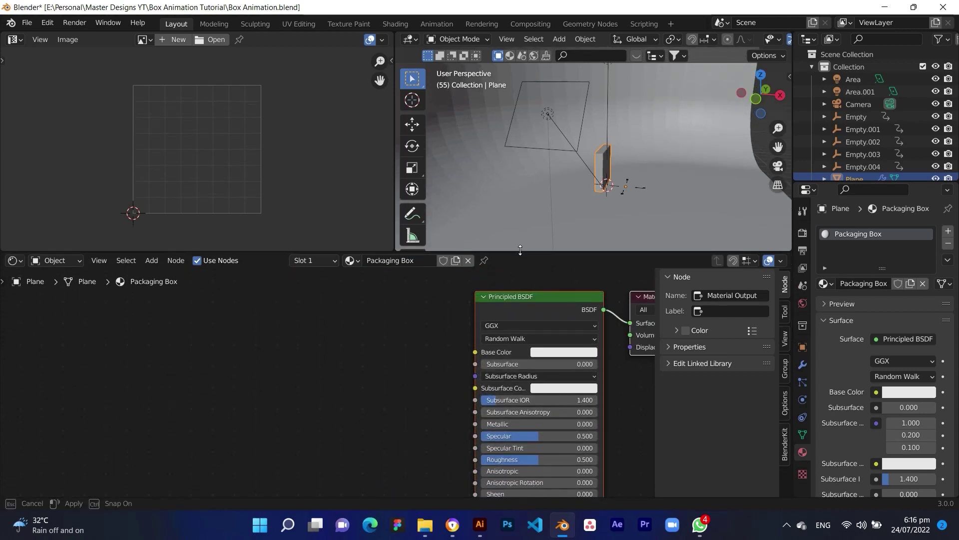
pyautogui.moveTo(445, 406); pyautogui.dragTo(382, 385, button='middle')
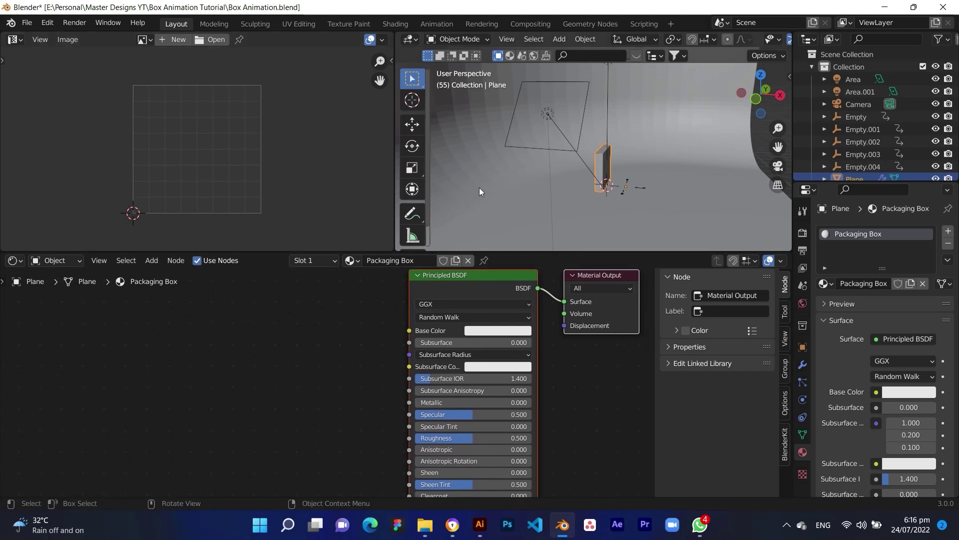
# - Enter Edit Mode on the box, select all its faces and frame the flat layout in the top view
pyautogui.scroll(5, 628, 179)
pyautogui.keyDown('shift'); pyautogui.moveTo(637, 160); pyautogui.dragTo(625, 151, button='middle'); pyautogui.keyUp('shift')
pyautogui.hotkey('alt', 'a')
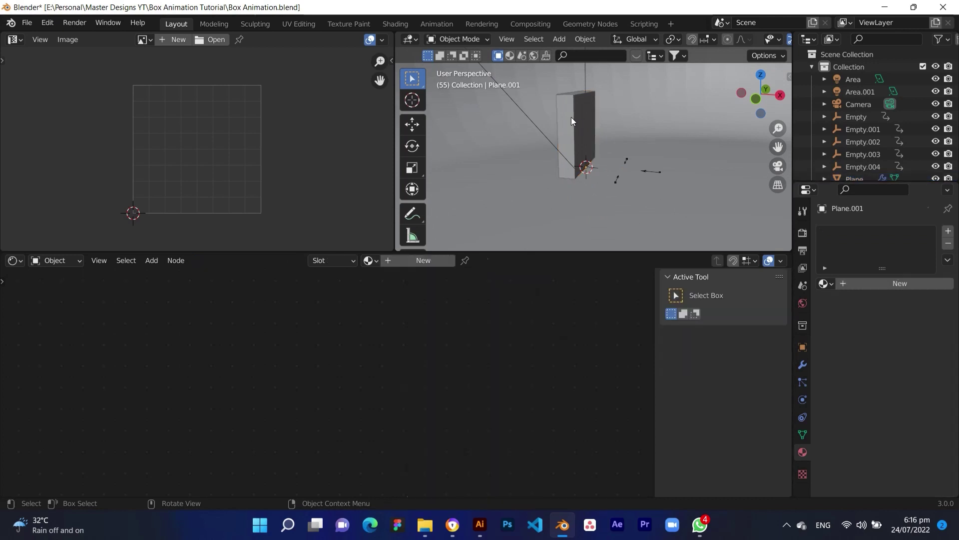
pyautogui.click(571, 117)
pyautogui.press('Tab')
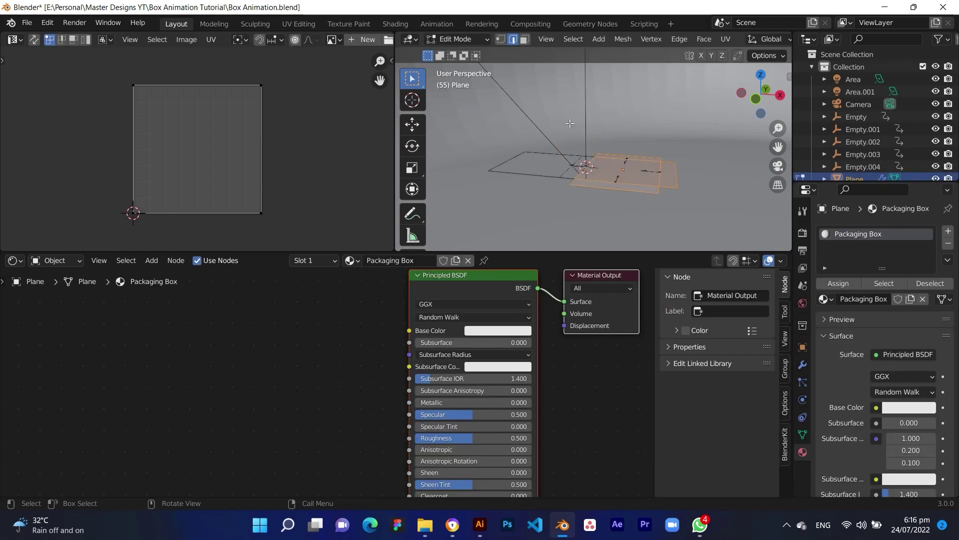
pyautogui.scroll(-1, 153, 145)
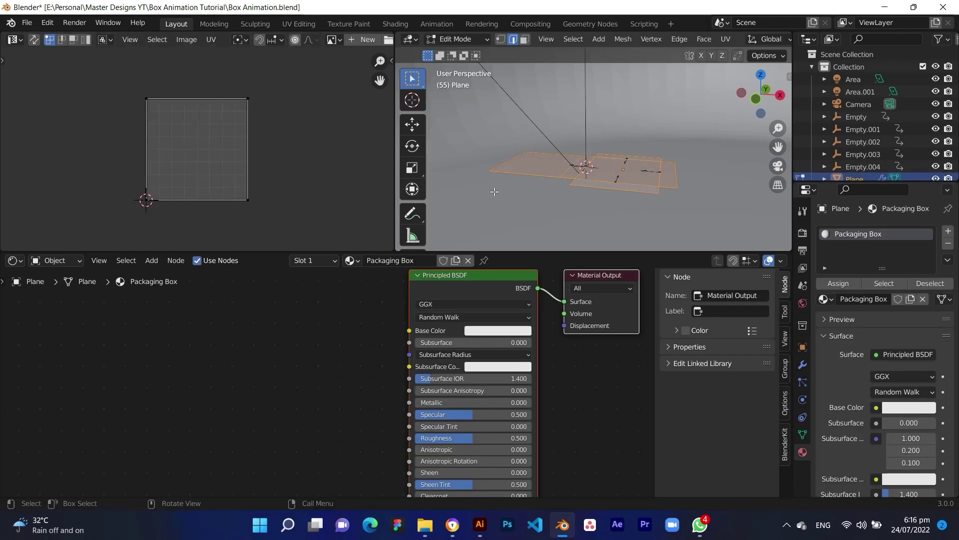
pyautogui.press('KP_7')
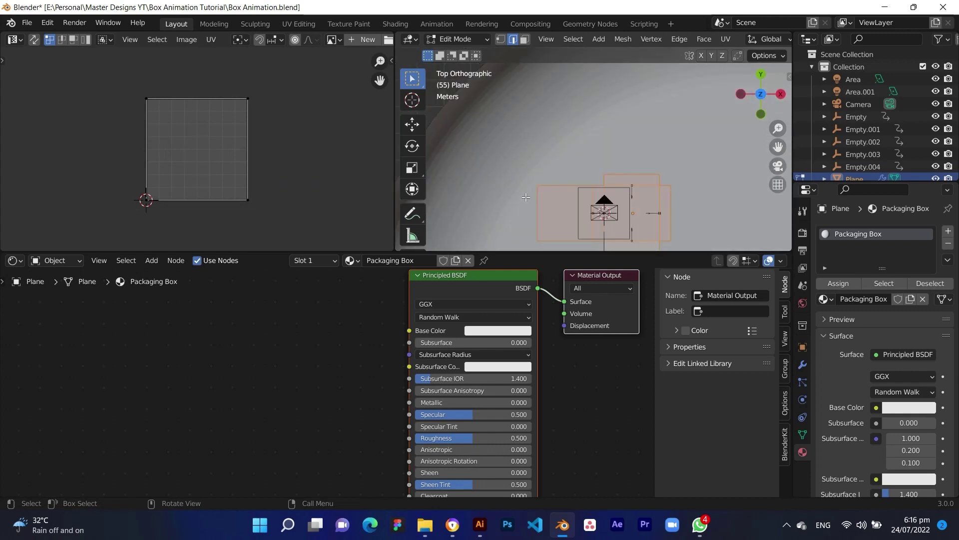
pyautogui.keyDown('shift'); pyautogui.moveTo(657, 215); pyautogui.dragTo(632, 145, button='middle'); pyautogui.keyUp('shift')
pyautogui.scroll(4, 632, 146)
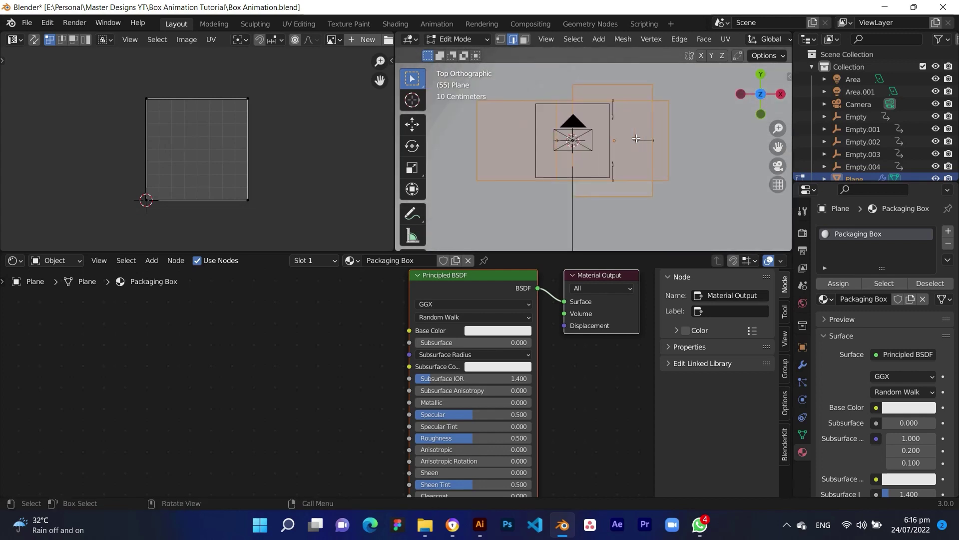
pyautogui.press('KP_Decimal')
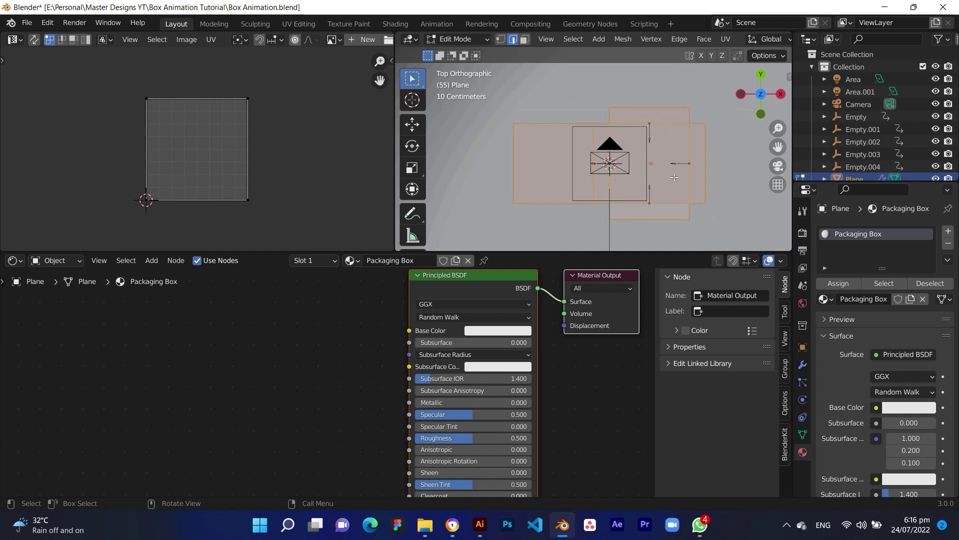
# - Unwrap all the selected box faces, then select the connected UV island to check it and deselect it again
pyautogui.click(726, 39)
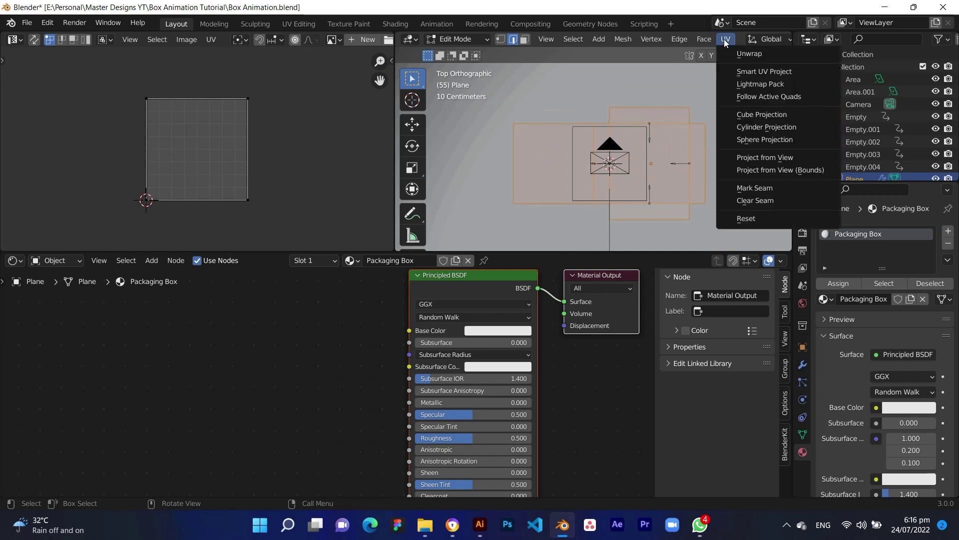
pyautogui.click(758, 56)
pyautogui.scroll(3, 188, 157)
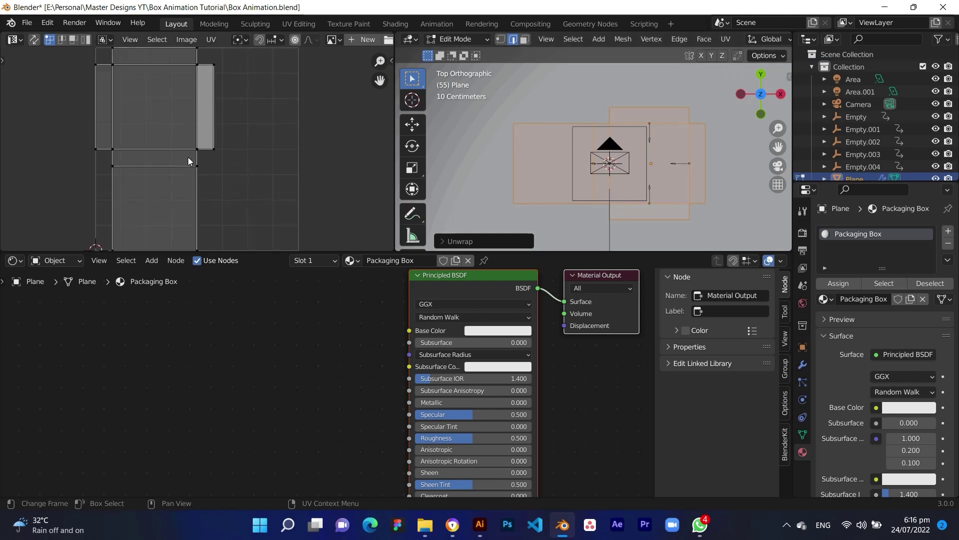
pyautogui.scroll(-1, 176, 124)
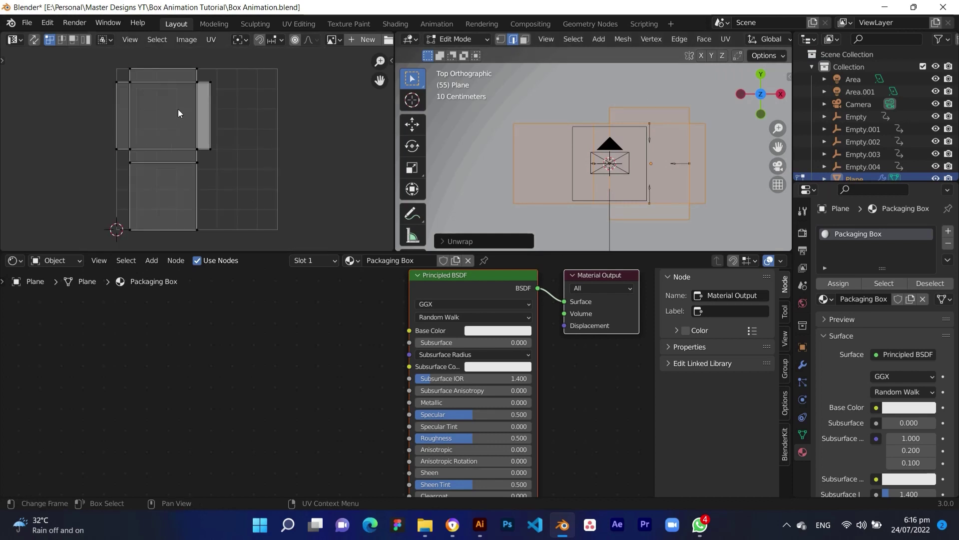
pyautogui.press('l')
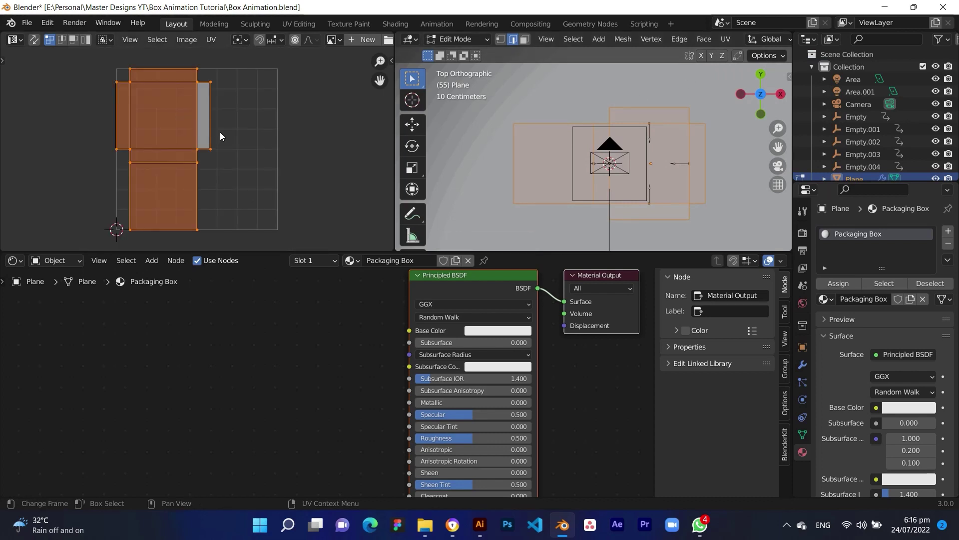
pyautogui.click(274, 149)
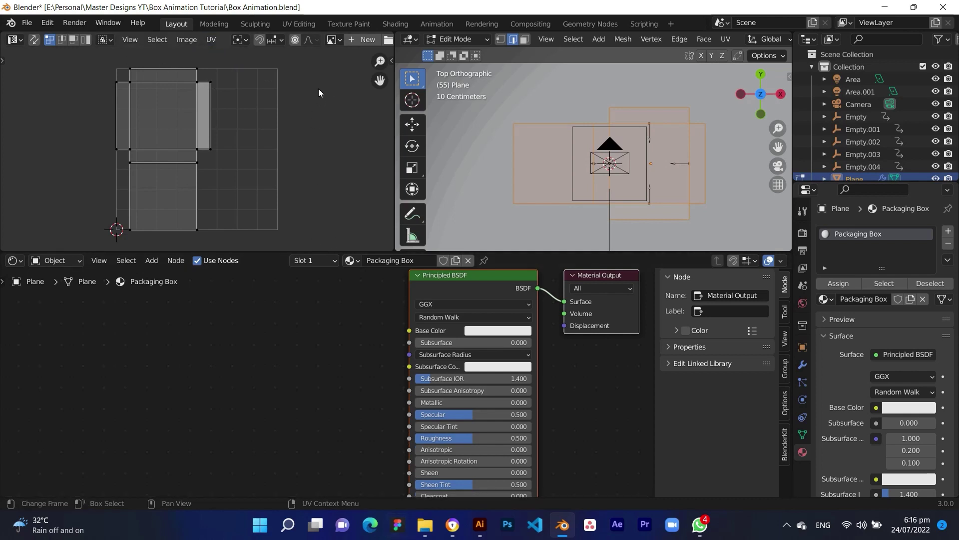
# - Widen the UV Editor and open the image Design-02.png in it as the backdrop for the UVs
pyautogui.moveTo(396, 92); pyautogui.dragTo(445, 92)
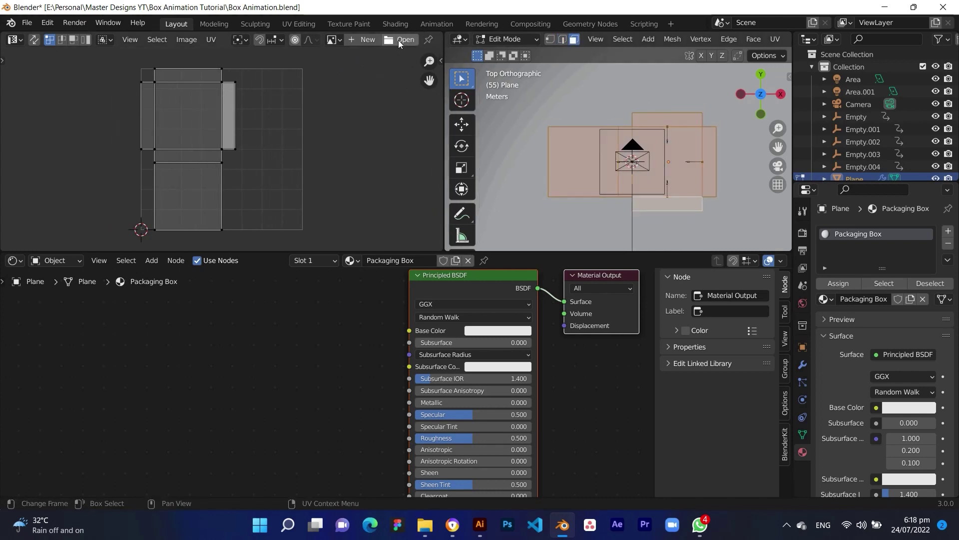
pyautogui.click(398, 40)
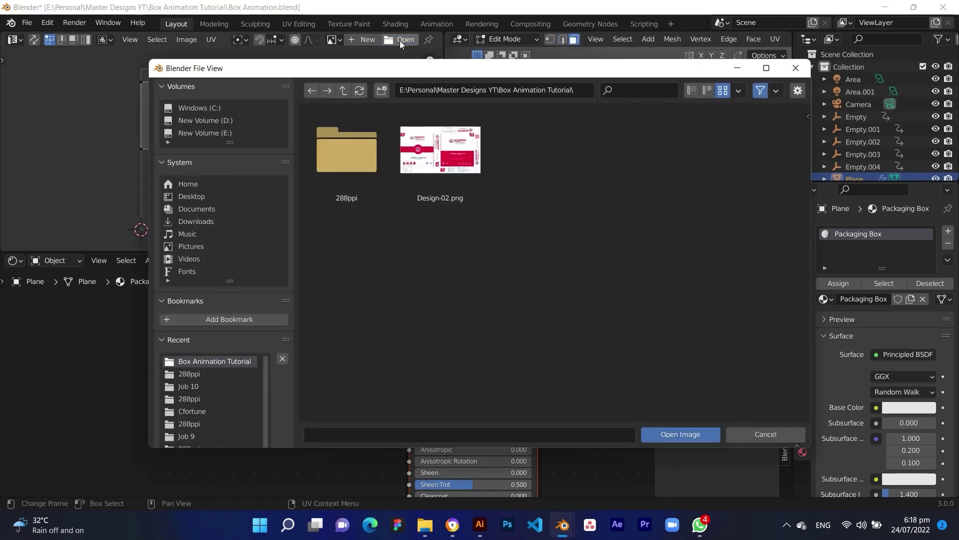
pyautogui.click(457, 142)
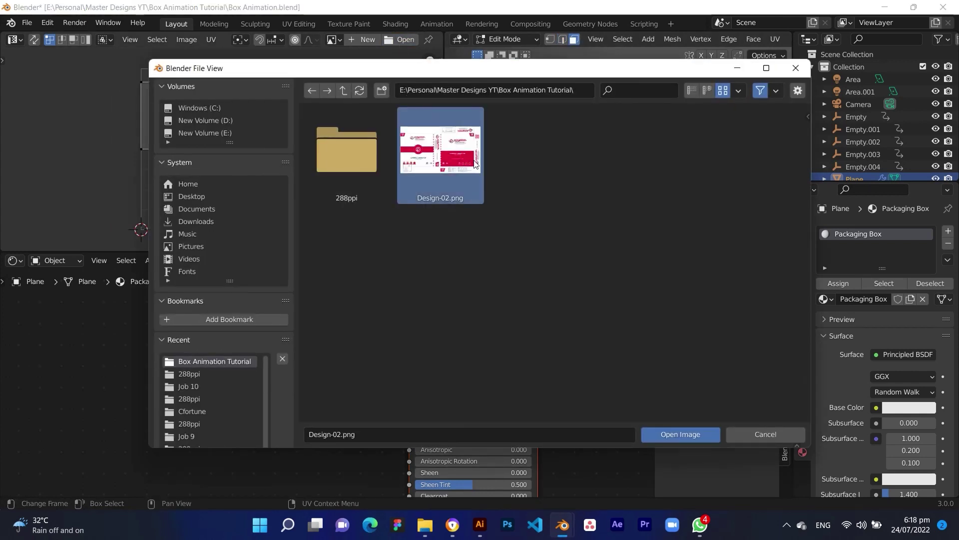
pyautogui.click(673, 436)
pyautogui.scroll(-5, 274, 164)
pyautogui.scroll(-3, 274, 165)
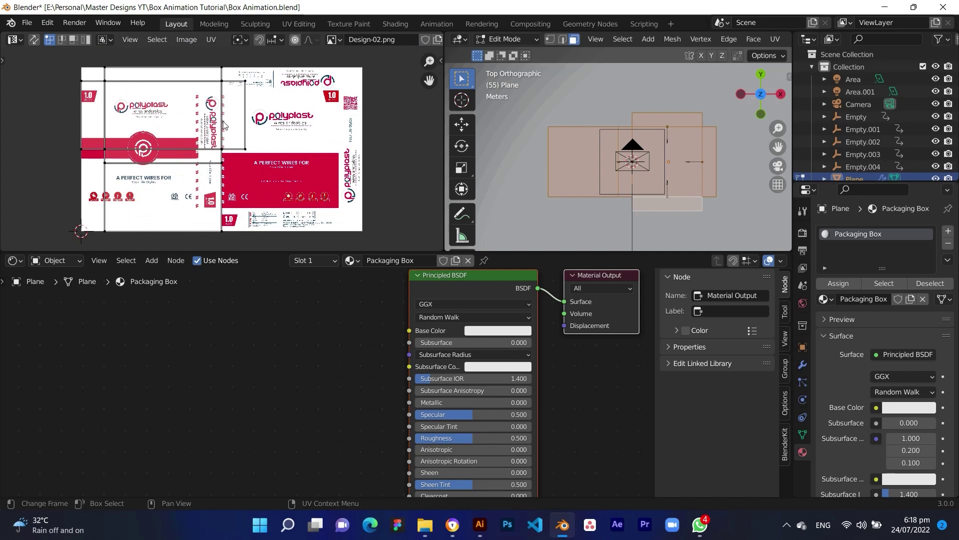
# - Select the whole UV layout and rotate it a quarter turn to match the artwork's orientation
pyautogui.press('a')
pyautogui.scroll(1, 227, 100)
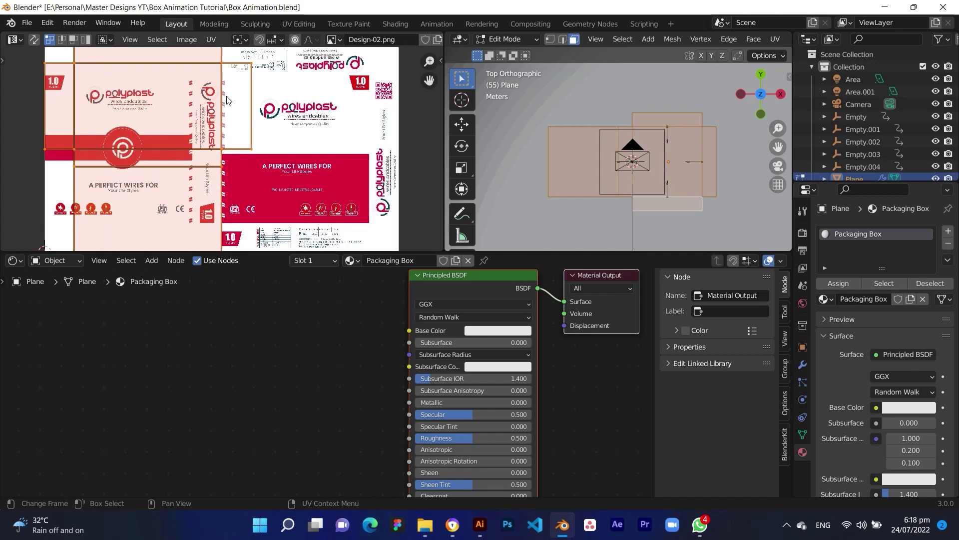
pyautogui.scroll(-1, 250, 148)
pyautogui.press('r')
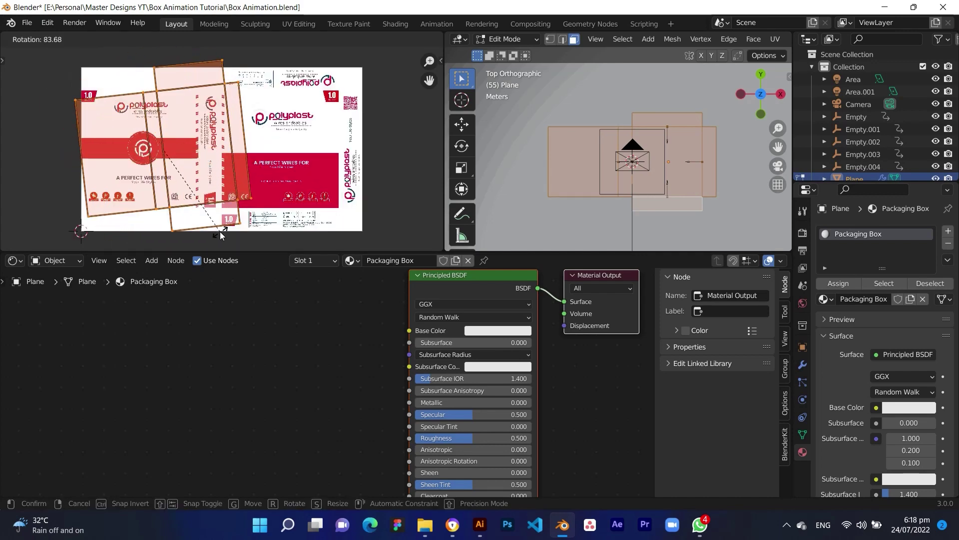
pyautogui.click(206, 111)
# - Scale and move the whole UV layout along X until it spans the width of the packaging artwork
pyautogui.press('s')
pyautogui.press('x')
pyautogui.click(77, 125)
pyautogui.press('g')
pyautogui.press('x')
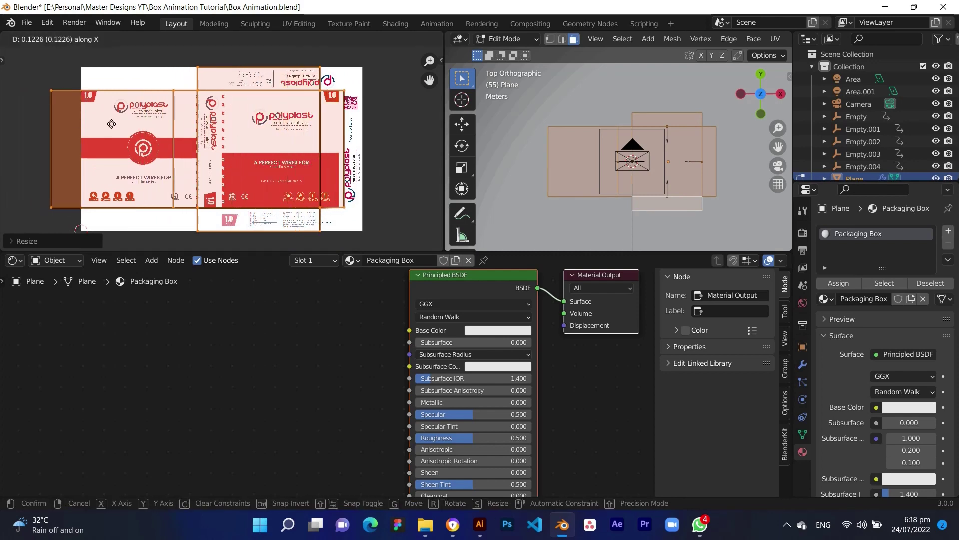
pyautogui.click(129, 124)
pyautogui.scroll(1, 172, 125)
pyautogui.press('s')
pyautogui.press('x')
pyautogui.click(178, 127)
pyautogui.press('g')
pyautogui.press('x')
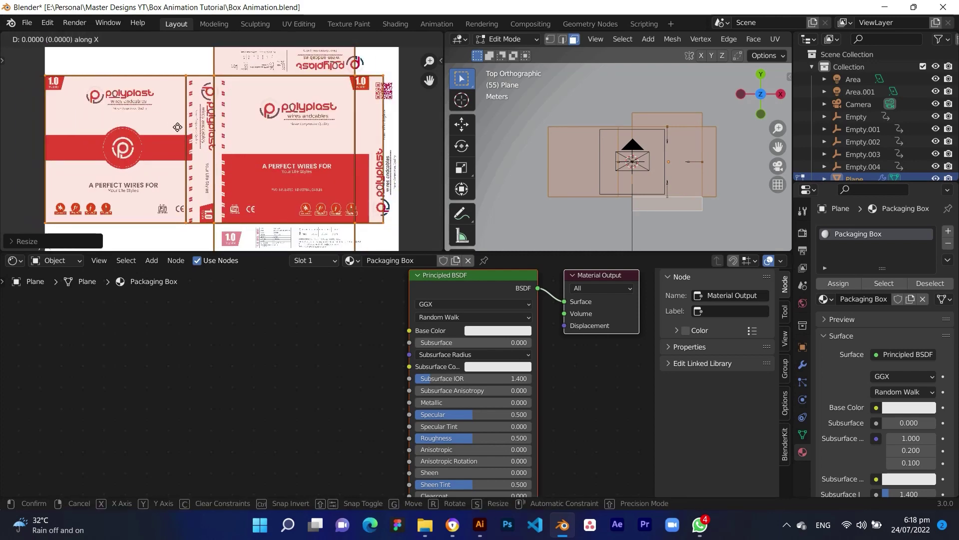
pyautogui.click(183, 131)
pyautogui.press('s')
pyautogui.press('x')
pyautogui.click(181, 129)
pyautogui.press('g')
pyautogui.press('x')
pyautogui.click(225, 131)
# - Fine-tune the UV layout's X scale so the outer edge beside the QR code meets the artwork's edge
pyautogui.scroll(1, 222, 130)
pyautogui.scroll(3, 360, 103)
pyautogui.press('s')
pyautogui.press('x')
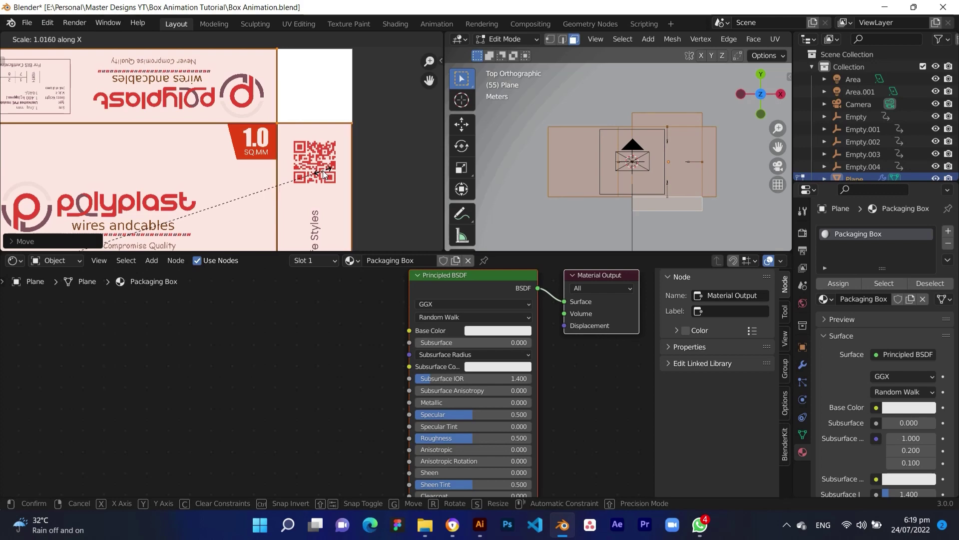
pyautogui.click(323, 175)
pyautogui.scroll(-5, 315, 160)
pyautogui.scroll(1, 250, 135)
pyautogui.scroll(3, 290, 153)
pyautogui.scroll(-6, 280, 144)
pyautogui.scroll(9, 288, 121)
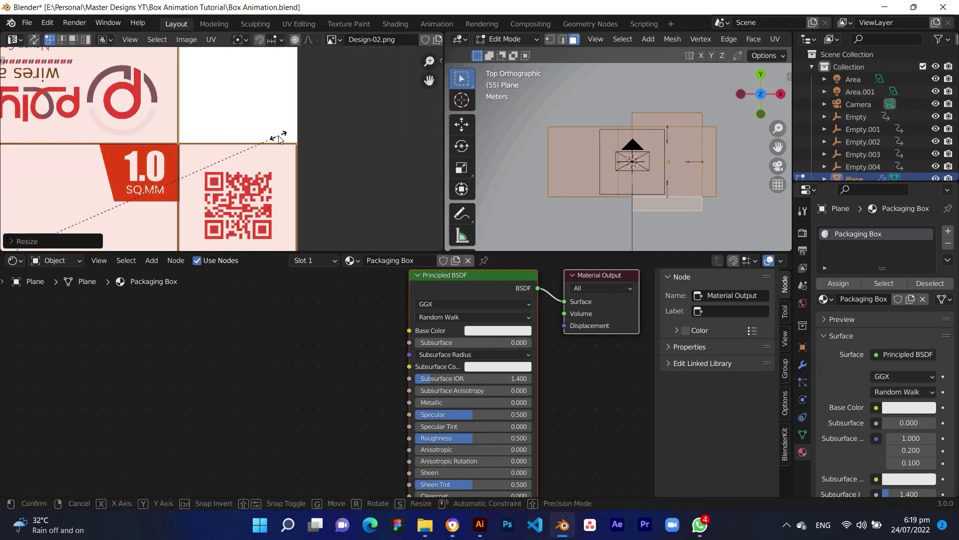
pyautogui.press('s')
pyautogui.press('x')
pyautogui.click(282, 139)
pyautogui.scroll(-6, 283, 139)
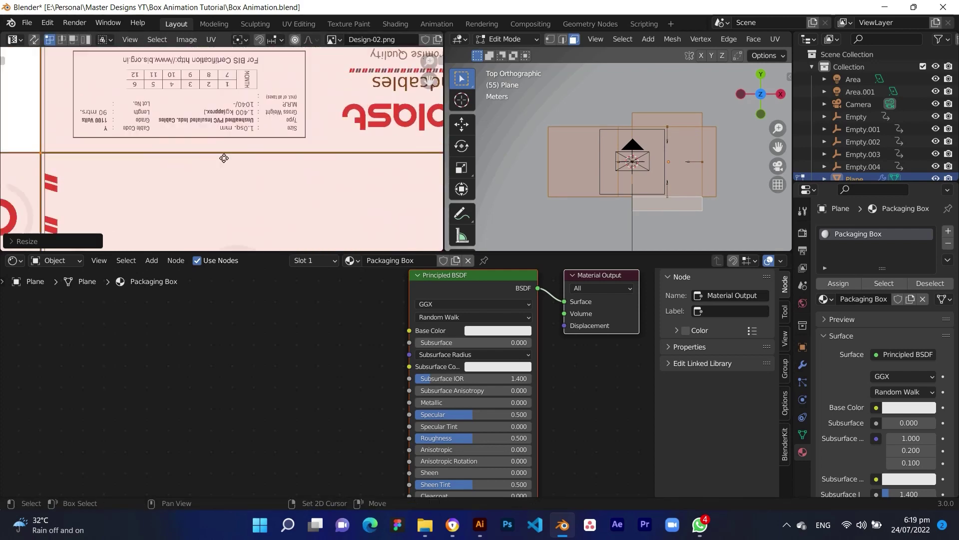
# - Move the UV fold line between the narrow side panel and the QR-code half's large panel along X onto the artwork's fold
pyautogui.moveTo(239, 67); pyautogui.dragTo(226, 239)
pyautogui.scroll(12, 232, 155)
pyautogui.press('g')
pyautogui.press('x')
pyautogui.click(335, 158)
# - Move the UV fold line between the first large panel and the narrow side panel about 0.0035 along X onto its fold
pyautogui.scroll(-12, 299, 155)
pyautogui.moveTo(218, 87); pyautogui.dragTo(200, 214)
pyautogui.scroll(11, 201, 190)
pyautogui.press('g')
pyautogui.press('x')
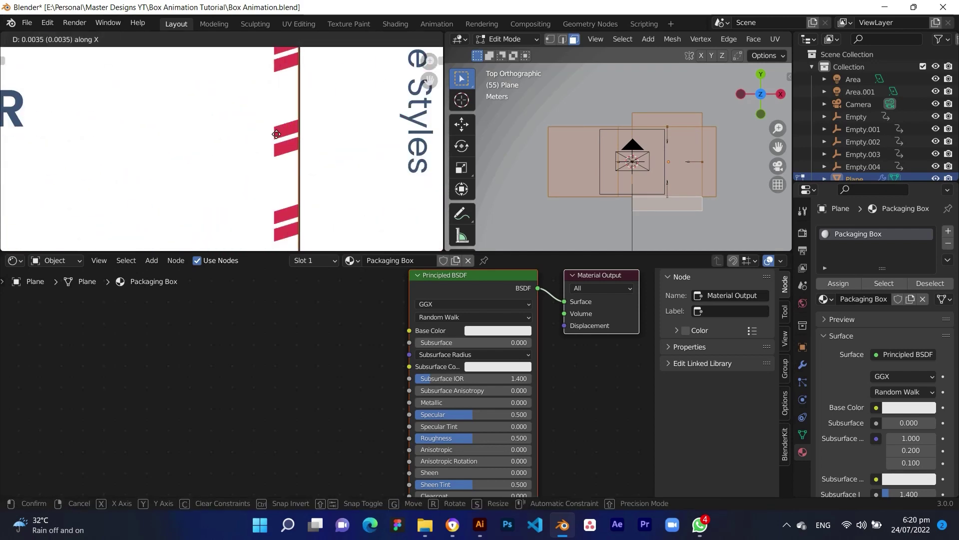
pyautogui.click(274, 133)
# - Move the outer edge vertices of the first large panel along X to meet the artwork's edge
pyautogui.scroll(-10, 179, 195)
pyautogui.moveTo(150, 195); pyautogui.dragTo(279, 195, button='middle')
pyautogui.moveTo(187, 67); pyautogui.dragTo(149, 214)
pyautogui.scroll(8, 157, 155)
pyautogui.press('g')
pyautogui.press('x')
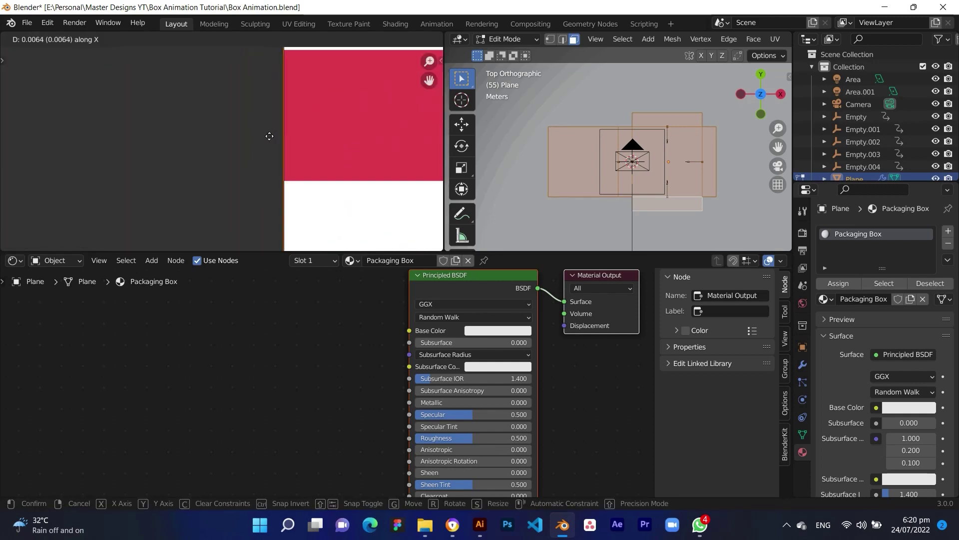
pyautogui.click(273, 136)
# - Try to shift the lower horizontal UV fold line along Y, then undo that move
pyautogui.scroll(-12, 266, 150)
pyautogui.scroll(4, 258, 162)
pyautogui.scroll(-2, 259, 162)
pyautogui.scroll(8, 258, 162)
pyautogui.scroll(-7, 220, 125)
pyautogui.scroll(7, 220, 158)
pyautogui.moveTo(220, 158); pyautogui.dragTo(295, 179, button='middle')
pyautogui.press('g')
pyautogui.press('y')
pyautogui.click(270, 170)
pyautogui.hotkey('ctrl', 'z')
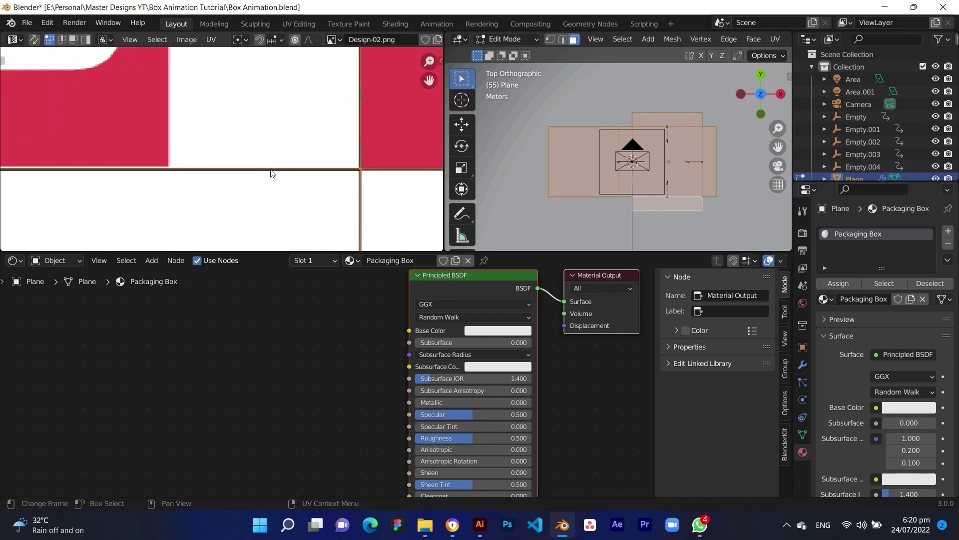
# - Save the Blender project file
pyautogui.scroll(-6, 304, 150)
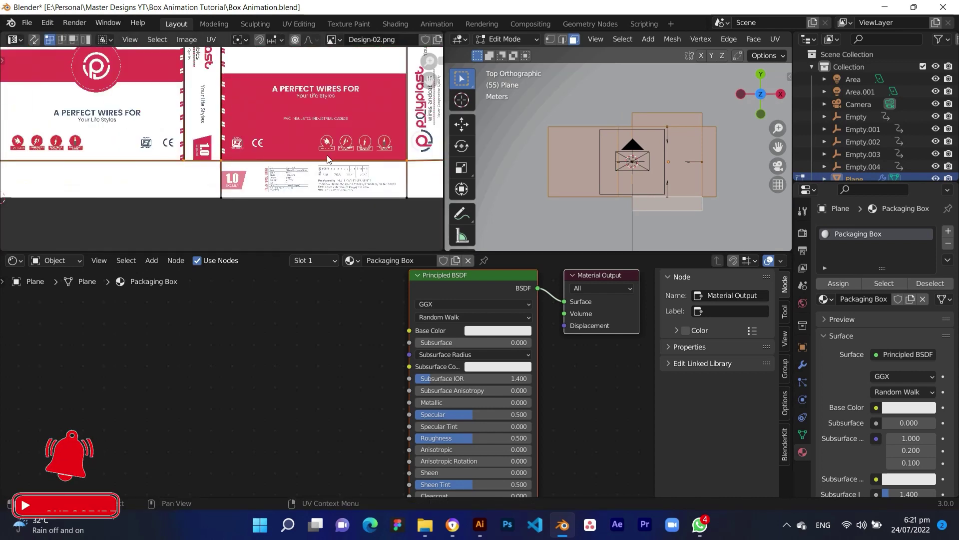
pyautogui.hotkey('ctrl', 's')
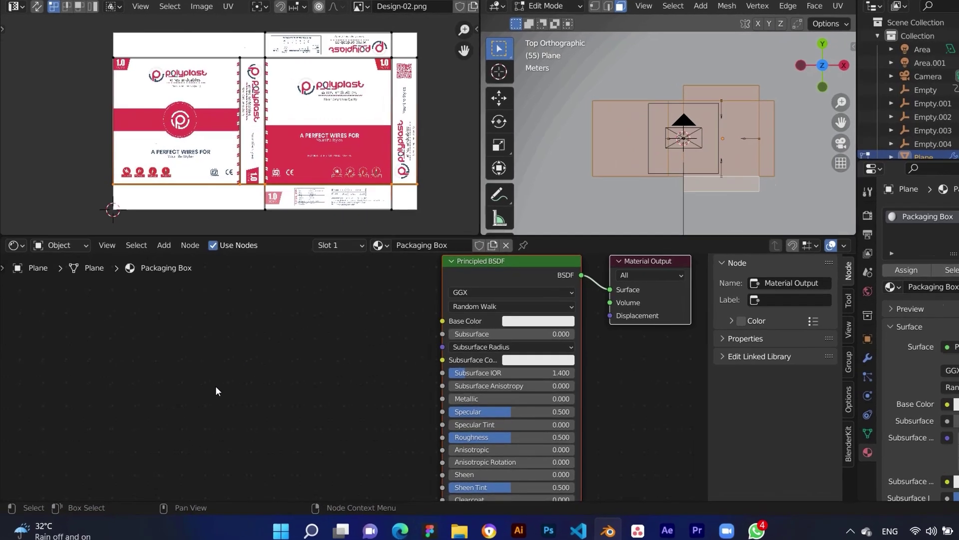
# - Add an Image Texture node using Design-02.png to the Packaging Box material and link its Color to the Base Color
pyautogui.hotkey('shift', 'a')
pyautogui.moveTo(231, 386)
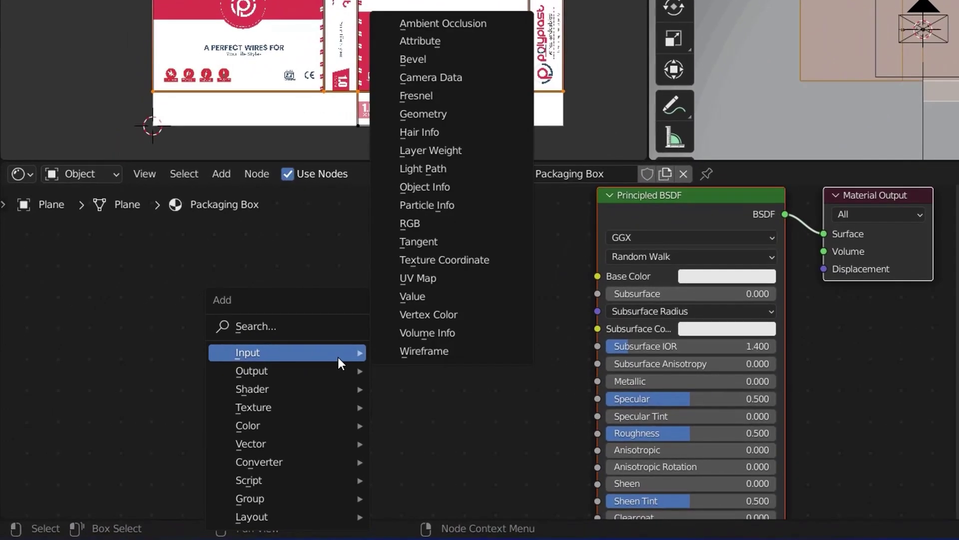
pyautogui.moveTo(333, 406)
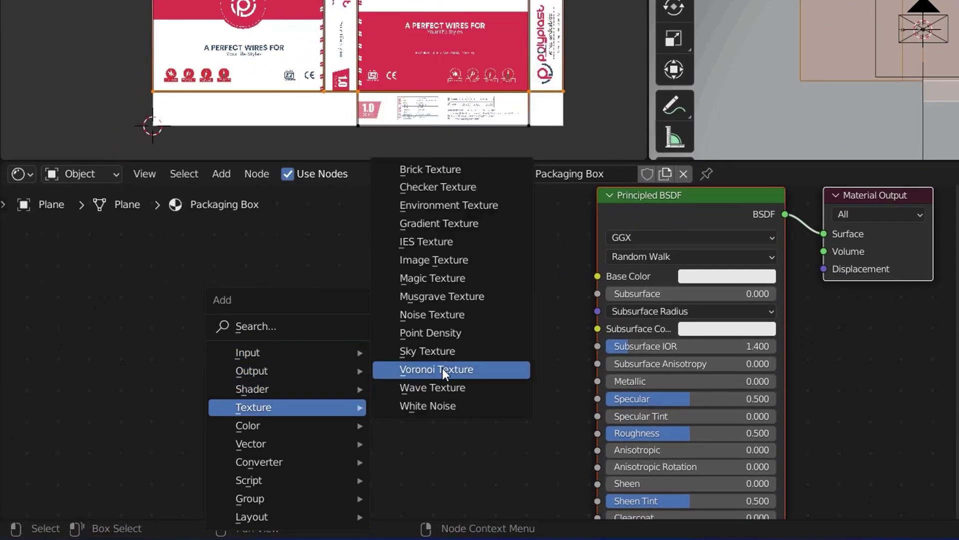
pyautogui.click(458, 261)
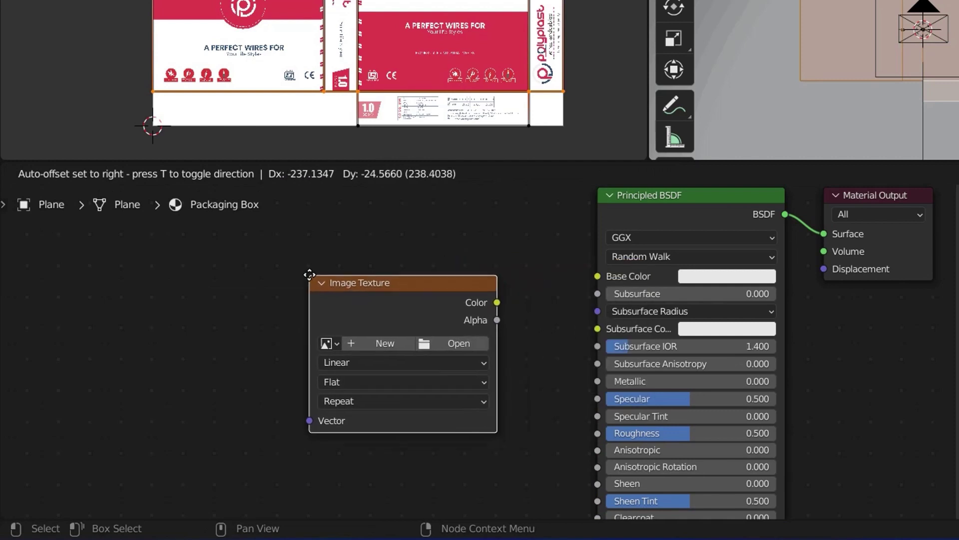
pyautogui.click(310, 272)
pyautogui.moveTo(497, 301); pyautogui.dragTo(597, 276)
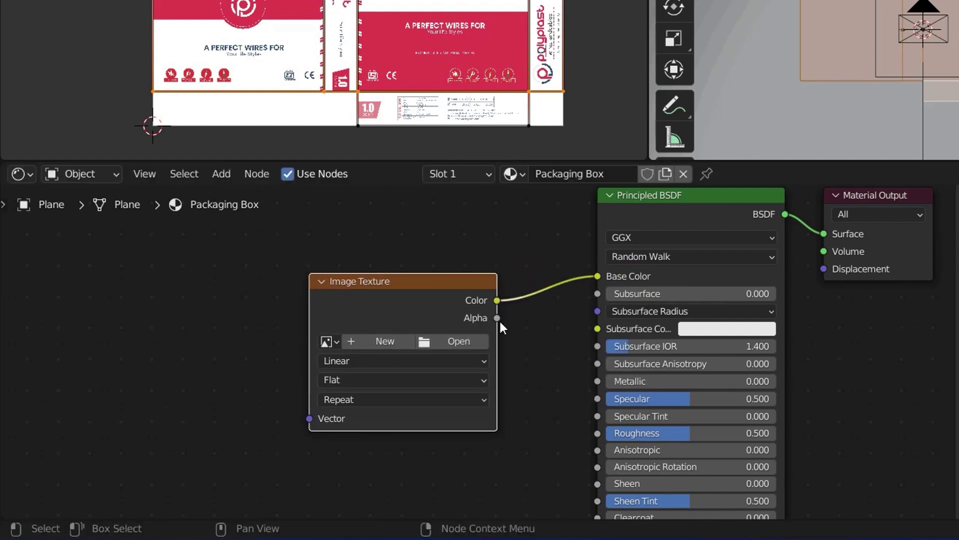
pyautogui.click(332, 337)
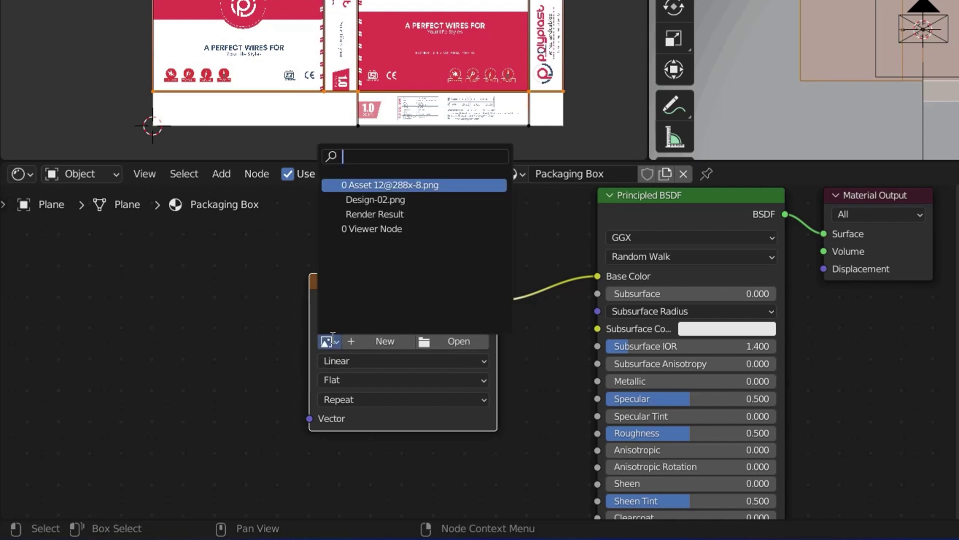
pyautogui.click(388, 200)
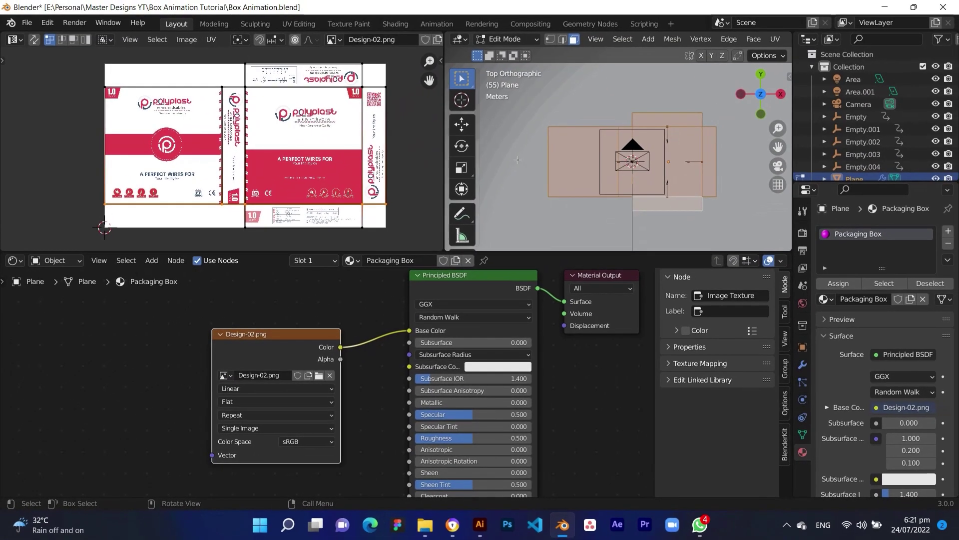
# - Enlarge the 3D viewport by shrinking the UV and Shader Editors, and switch it to rendered shading
pyautogui.moveTo(447, 150); pyautogui.dragTo(181, 170)
pyautogui.moveTo(264, 252); pyautogui.dragTo(255, 328)
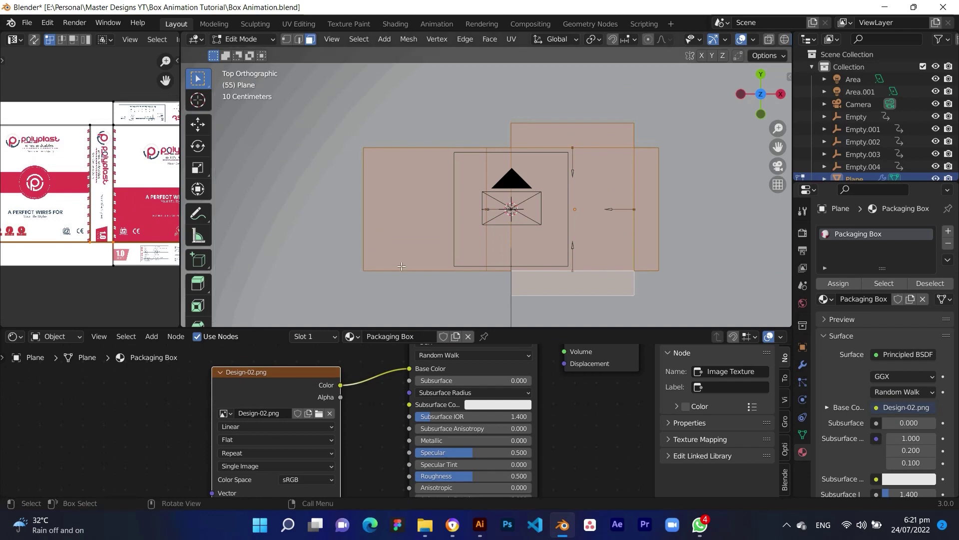
pyautogui.moveTo(180, 131); pyautogui.dragTo(127, 134)
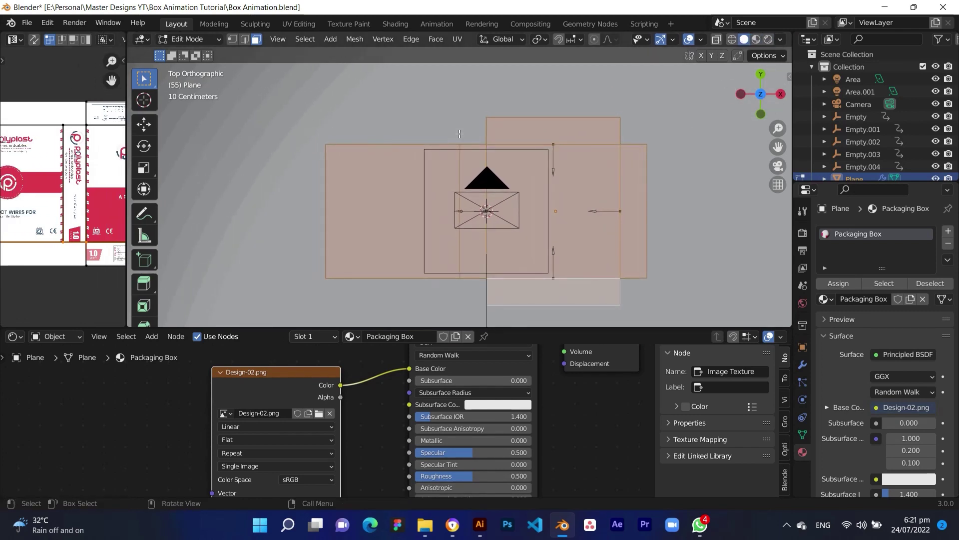
pyautogui.click(769, 40)
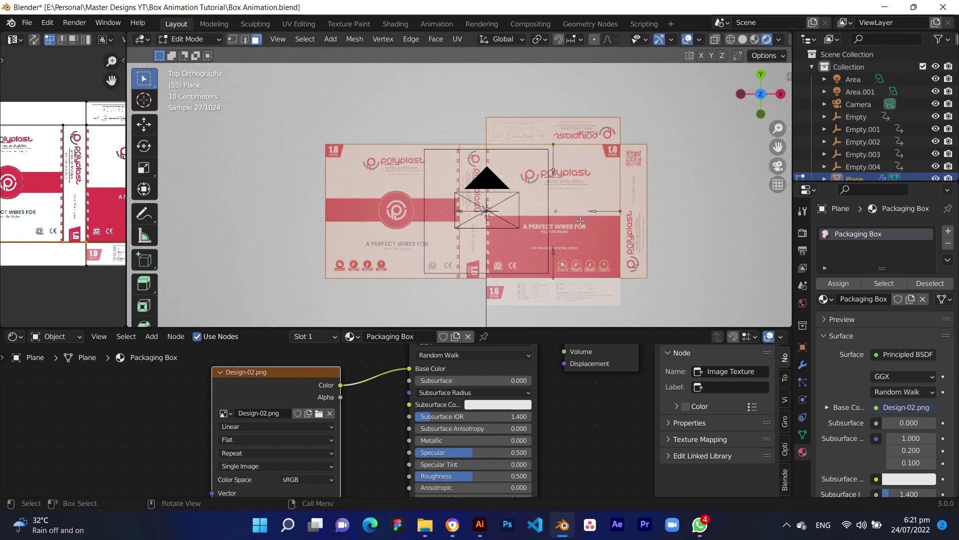
# - Return to Object Mode and examine the artwork on the flat layout and the folded box from several angles
pyautogui.moveTo(551, 229); pyautogui.dragTo(562, 179, button='middle')
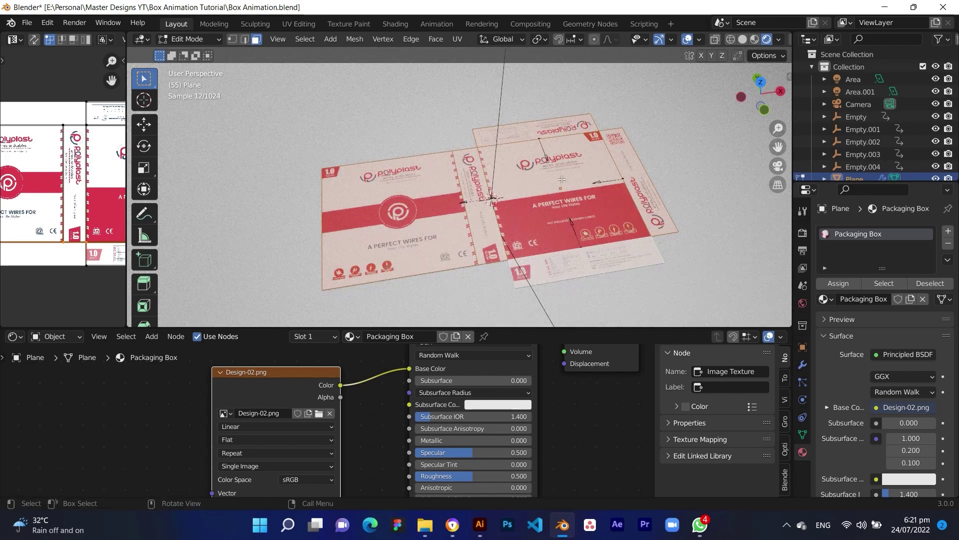
pyautogui.press('Tab')
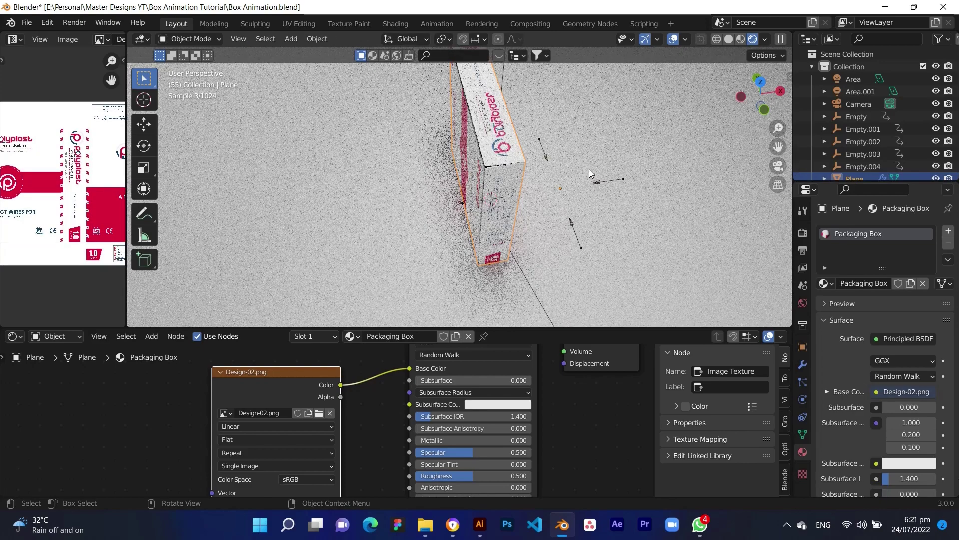
pyautogui.moveTo(628, 171); pyautogui.dragTo(510, 138, button='middle')
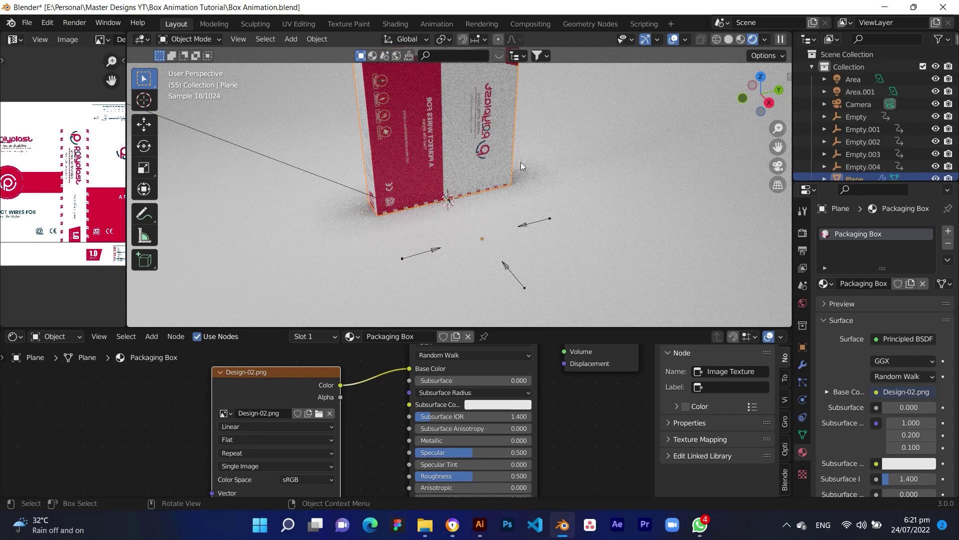
pyautogui.moveTo(520, 163); pyautogui.dragTo(561, 174, button='middle')
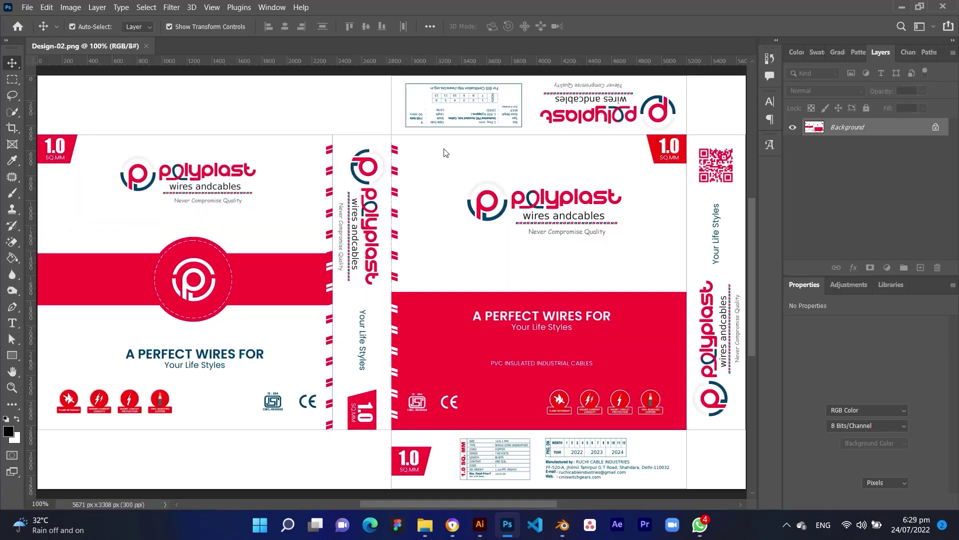
# - Flip the whole Design-02.png canvas horizontally and save the image
pyautogui.scroll(-2, 446, 169)
pyautogui.keyDown('alt'); pyautogui.scroll(-3, 450, 190); pyautogui.keyUp('alt')
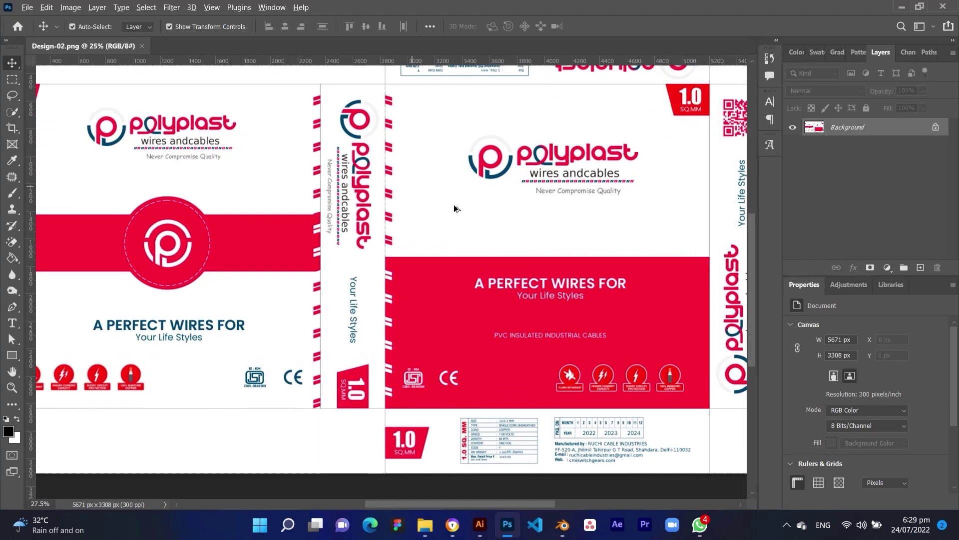
pyautogui.click(70, 7)
pyautogui.moveTo(96, 120)
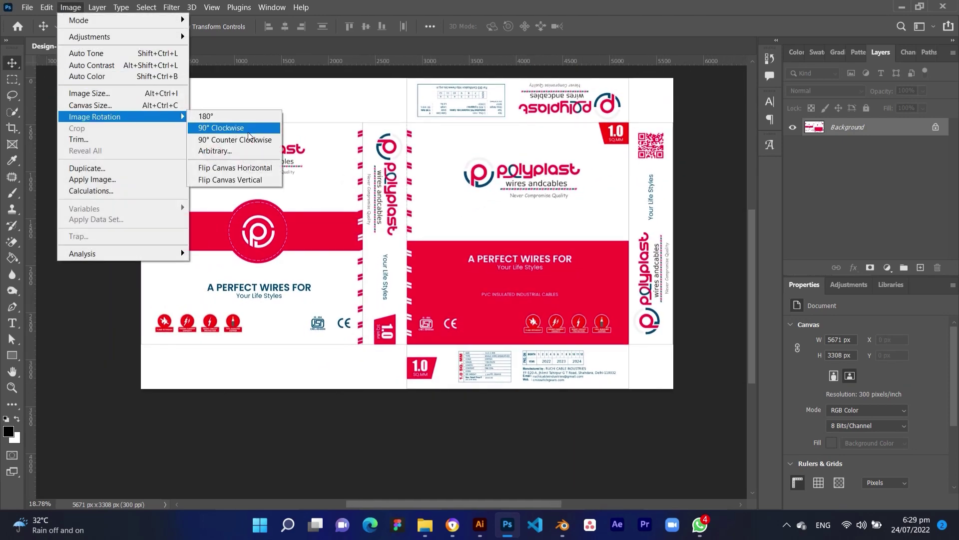
pyautogui.click(234, 168)
pyautogui.hotkey('ctrl', 's')
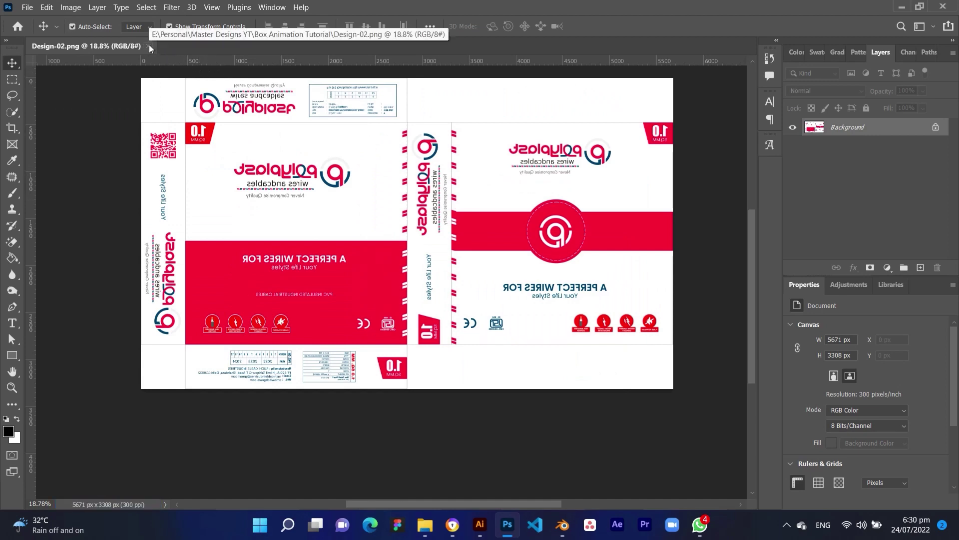
# - Switch to Blender, rotate all of the box's UVs by about 180° over the artwork, and save the project
pyautogui.click(563, 524)
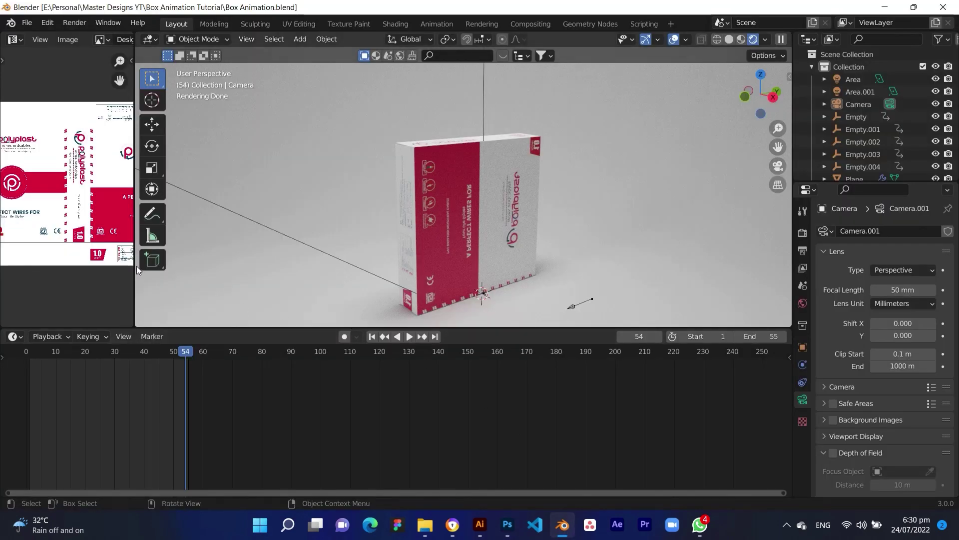
pyautogui.moveTo(134, 255); pyautogui.dragTo(408, 262)
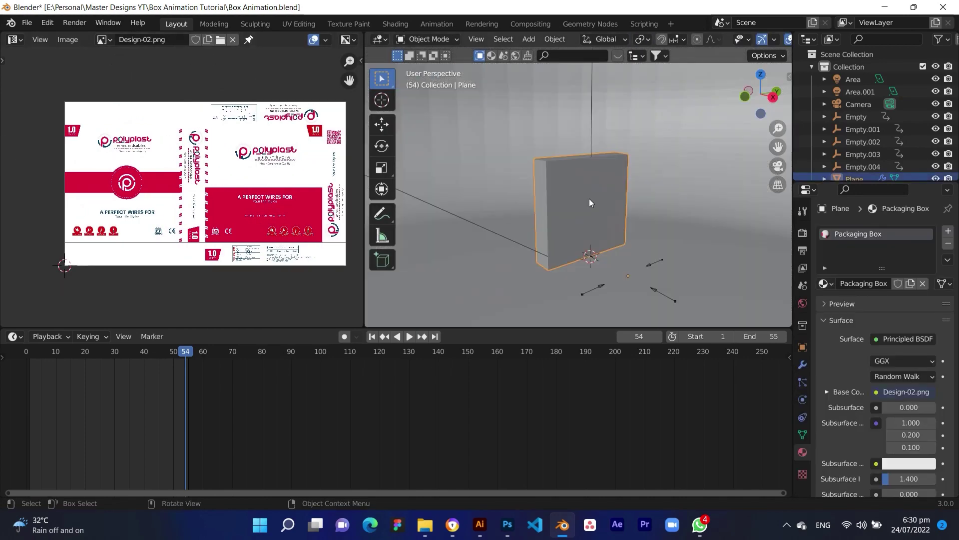
pyautogui.press('Tab')
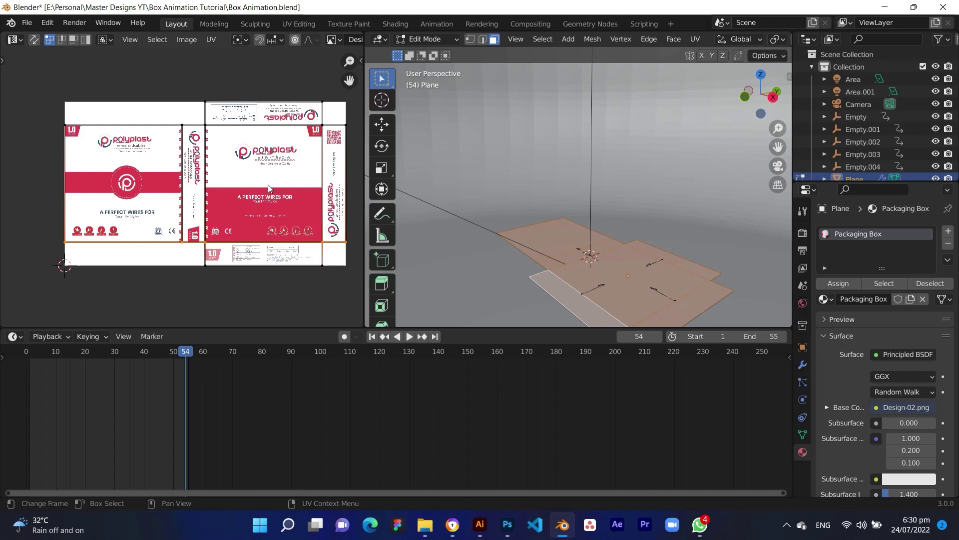
pyautogui.press('a')
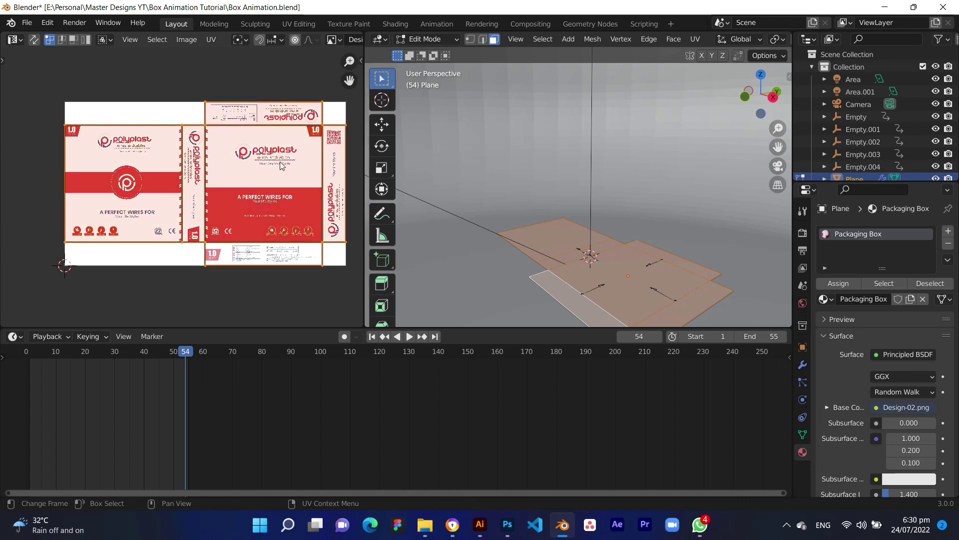
pyautogui.press('r')
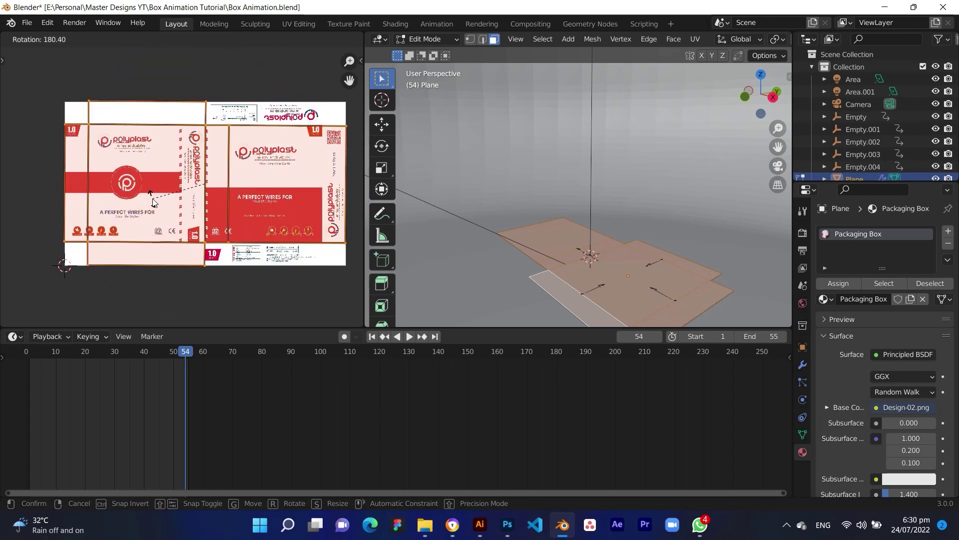
pyautogui.click(153, 202)
pyautogui.hotkey('ctrl', 's')
# - Unlink the old artwork in the UV Editor, open the flipped Design-02.png in its place, and save the project
pyautogui.moveTo(364, 81); pyautogui.dragTo(495, 82)
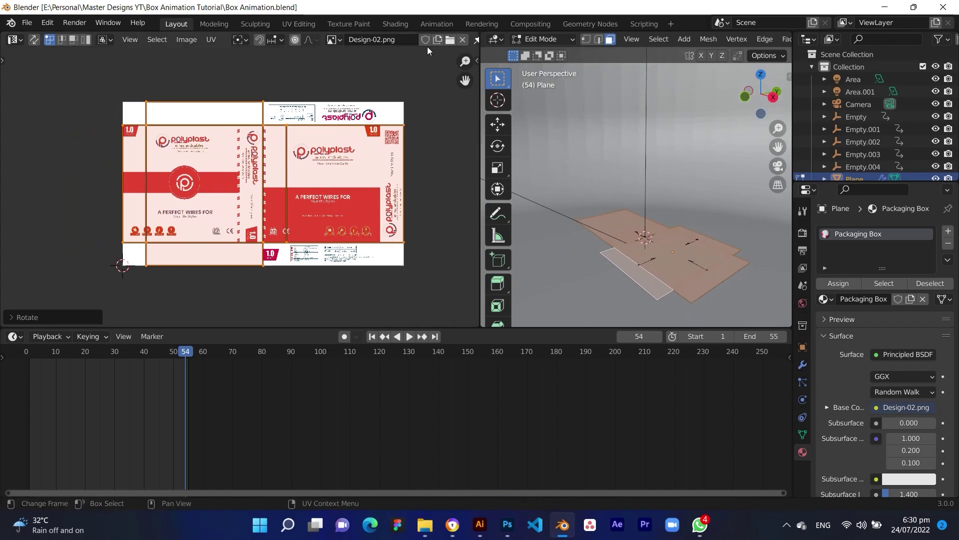
pyautogui.click(463, 40)
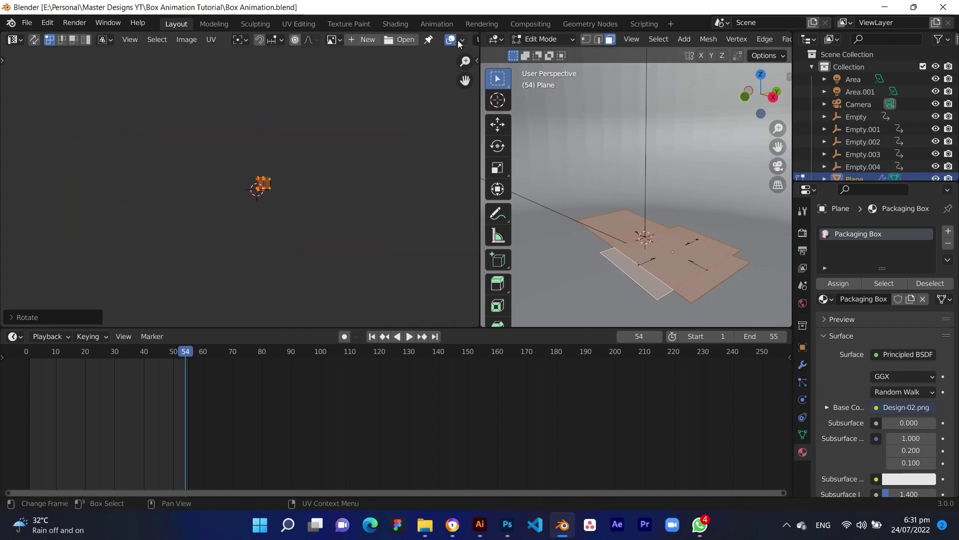
pyautogui.click(402, 39)
pyautogui.click(441, 171)
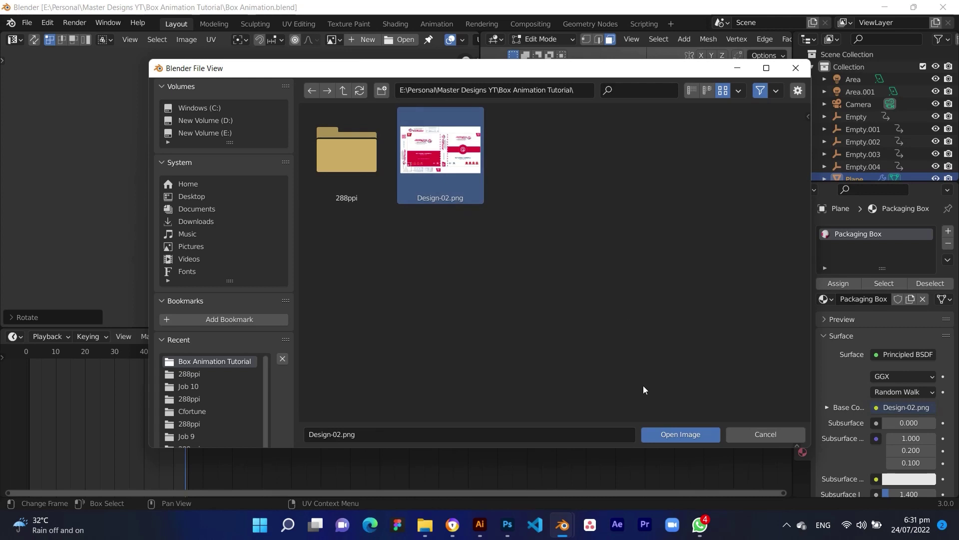
pyautogui.click(680, 435)
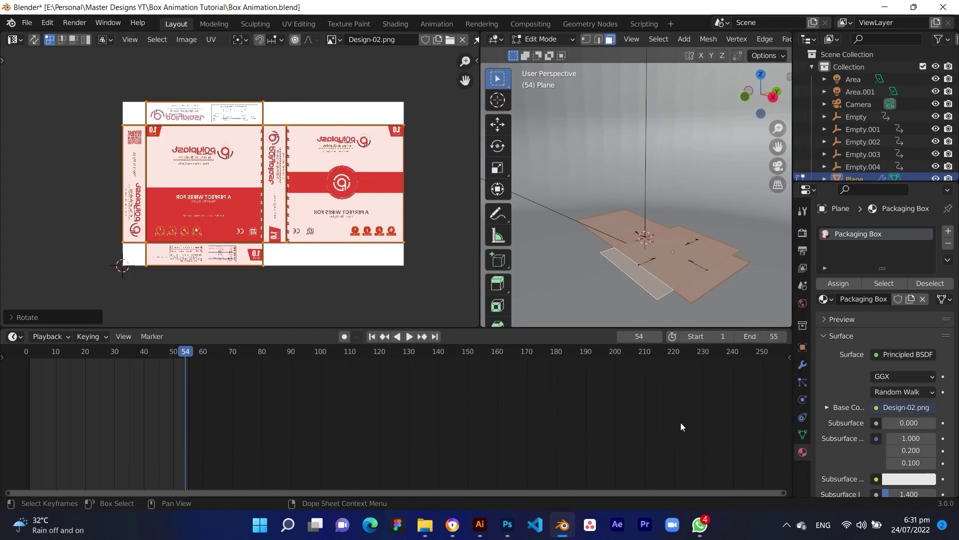
pyautogui.press('ctrl')
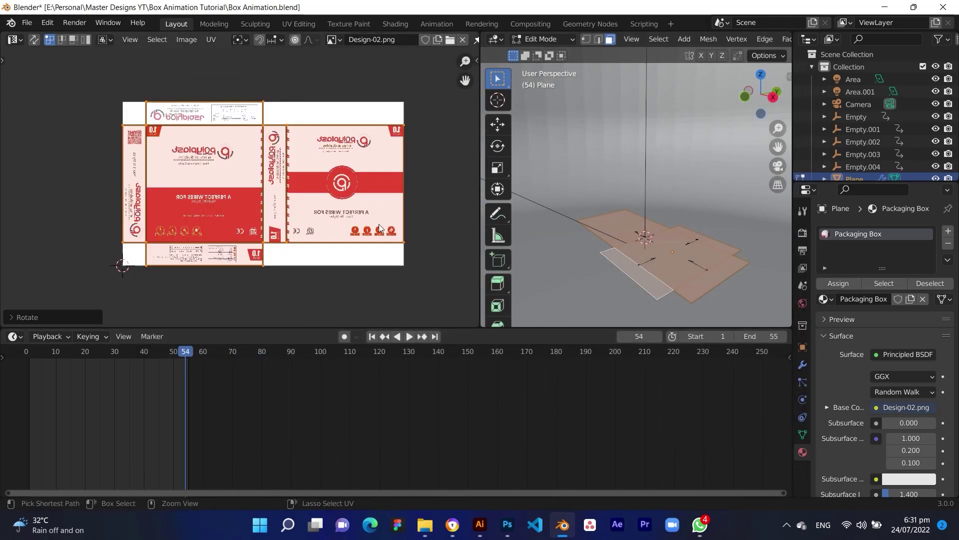
pyautogui.hotkey('ctrl', 's')
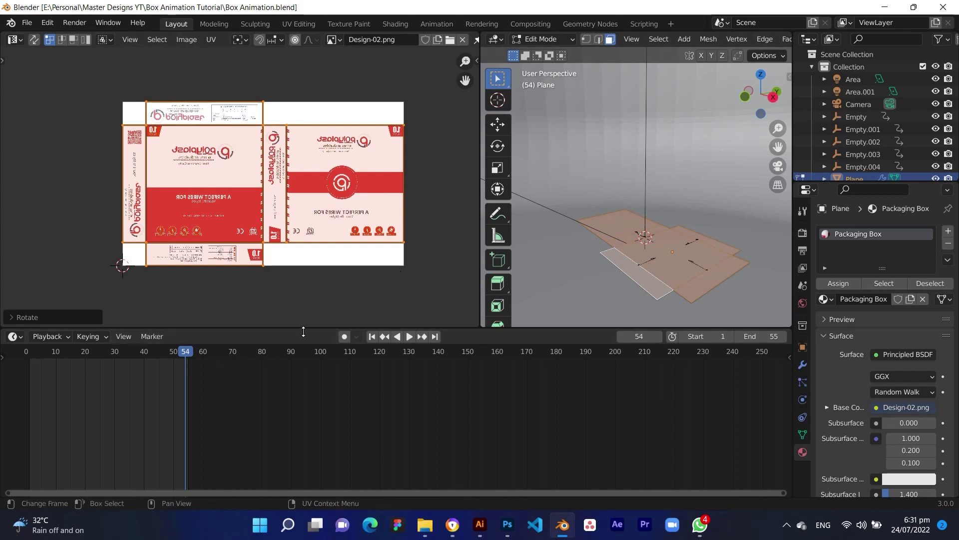
# - Change the timeline area to the Shader Editor, assign Design-02.png to the Packaging Box image texture node, and save
pyautogui.click(14, 335)
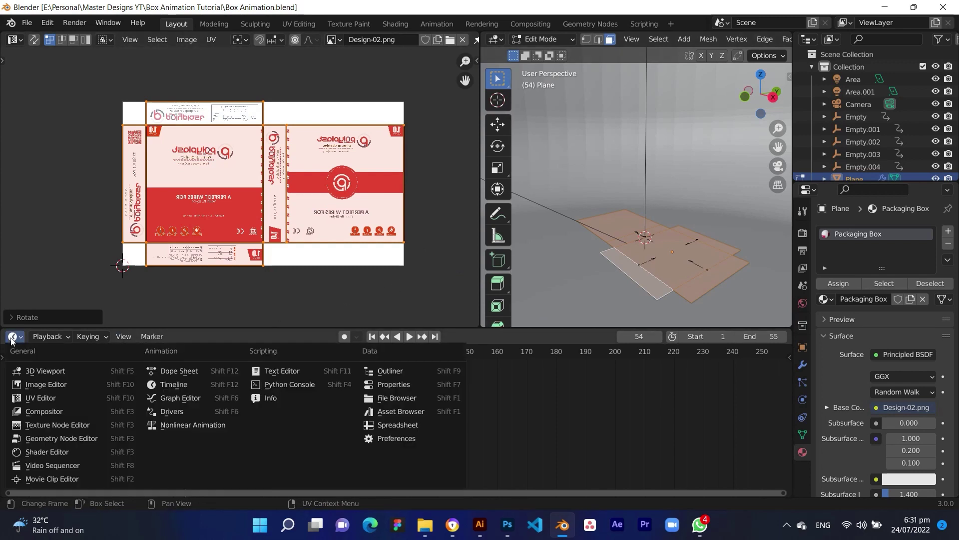
pyautogui.click(35, 453)
pyautogui.click(226, 413)
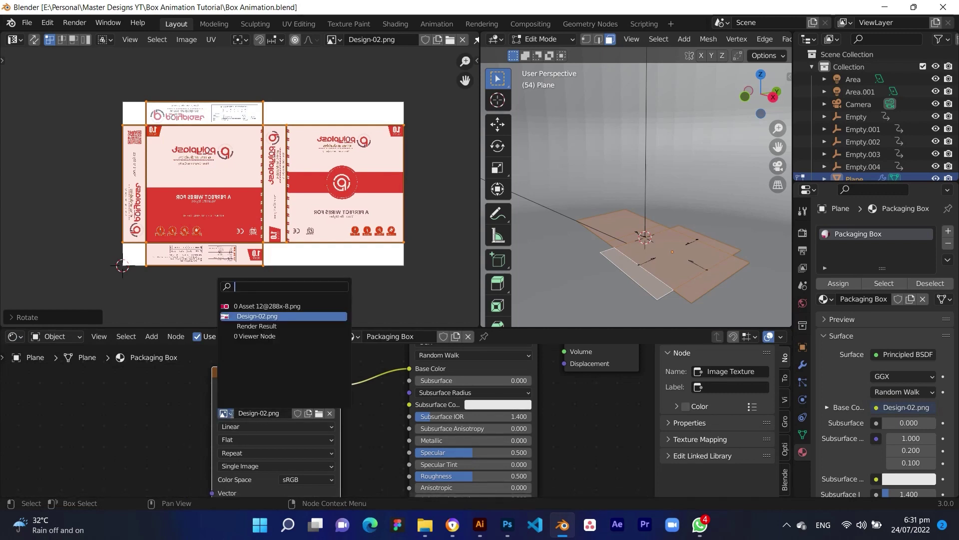
pyautogui.click(268, 317)
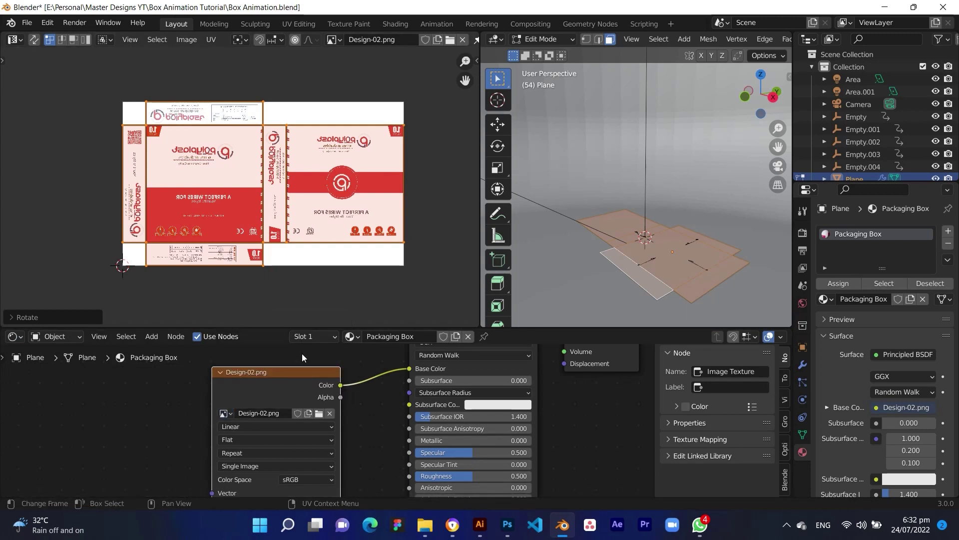
pyautogui.hotkey('ctrl', 's')
# - Enlarge the 3D viewport, return to Object Mode, and examine the folded box in rendered shading
pyautogui.moveTo(481, 223); pyautogui.dragTo(75, 224)
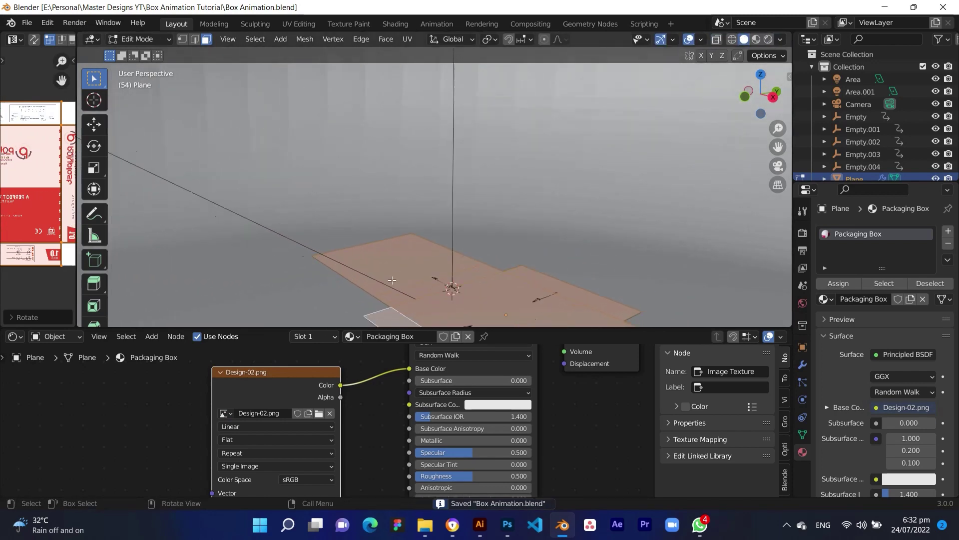
pyautogui.moveTo(439, 278)
pyautogui.mouseDown(button='middle')
pyautogui.moveTo(442, 252)
pyautogui.moveTo(445, 284)
pyautogui.mouseUp(button='middle')
pyautogui.keyDown('shift'); pyautogui.moveTo(503, 261); pyautogui.dragTo(480, 219, button='middle'); pyautogui.keyUp('shift')
pyautogui.scroll(1, 480, 219)
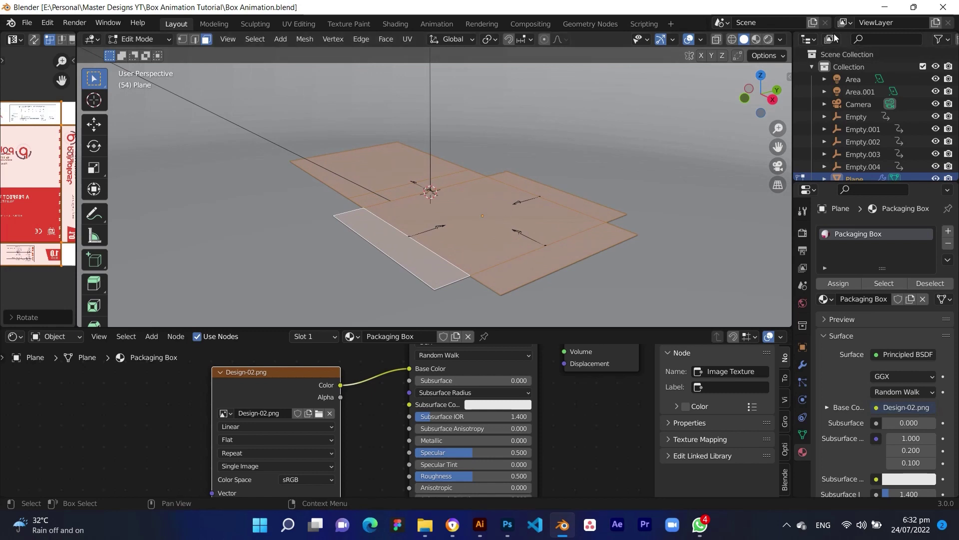
pyautogui.press('Tab')
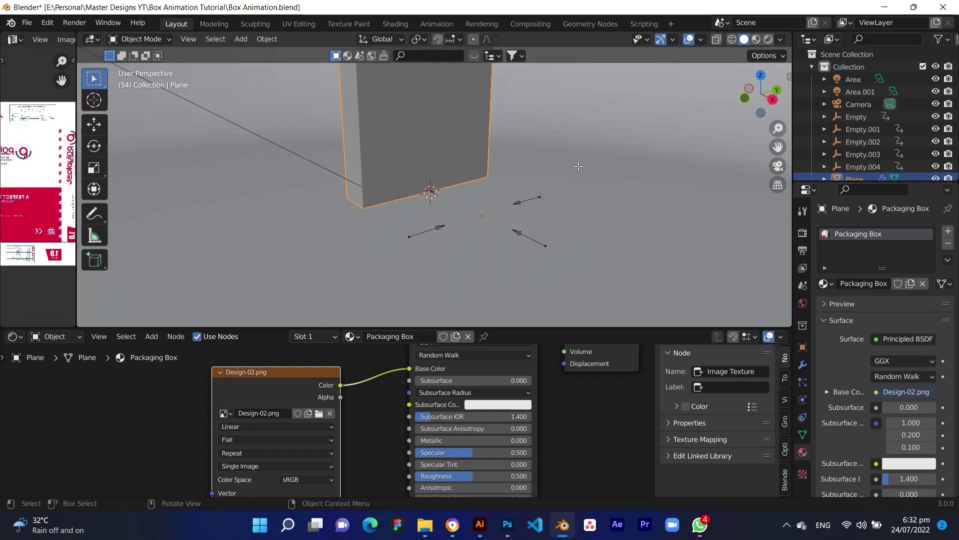
pyautogui.keyDown('shift'); pyautogui.moveTo(562, 268); pyautogui.dragTo(576, 326, button='middle'); pyautogui.keyUp('shift')
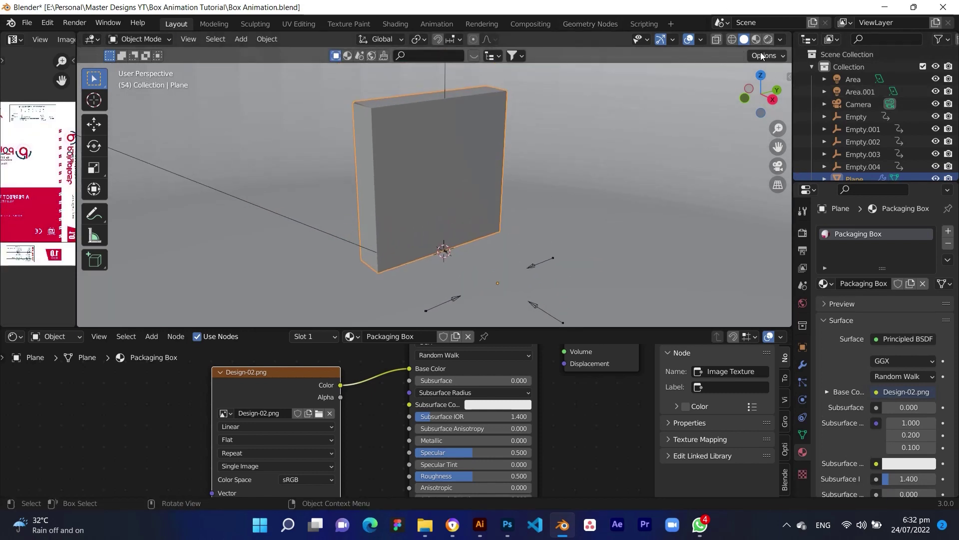
pyautogui.click(769, 40)
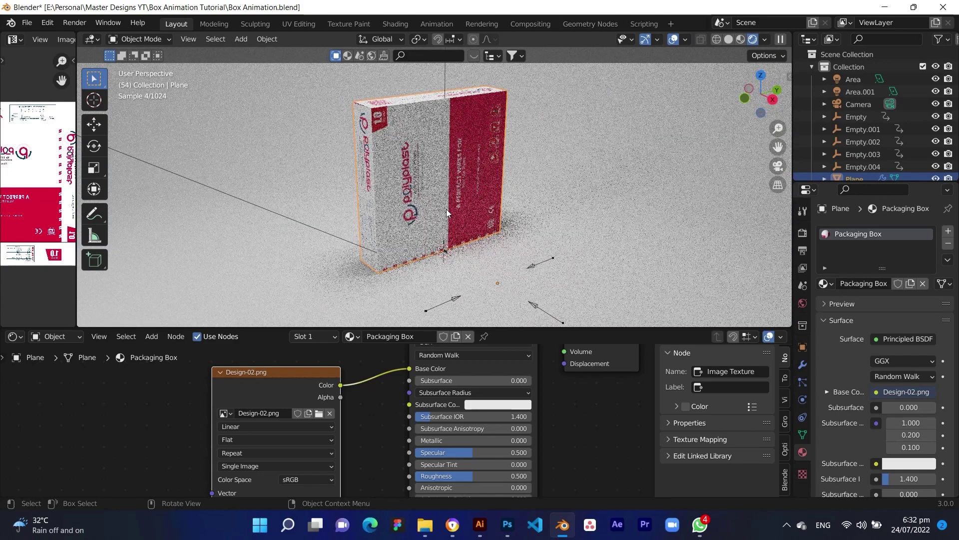
pyautogui.moveTo(446, 209); pyautogui.dragTo(483, 178, button='middle')
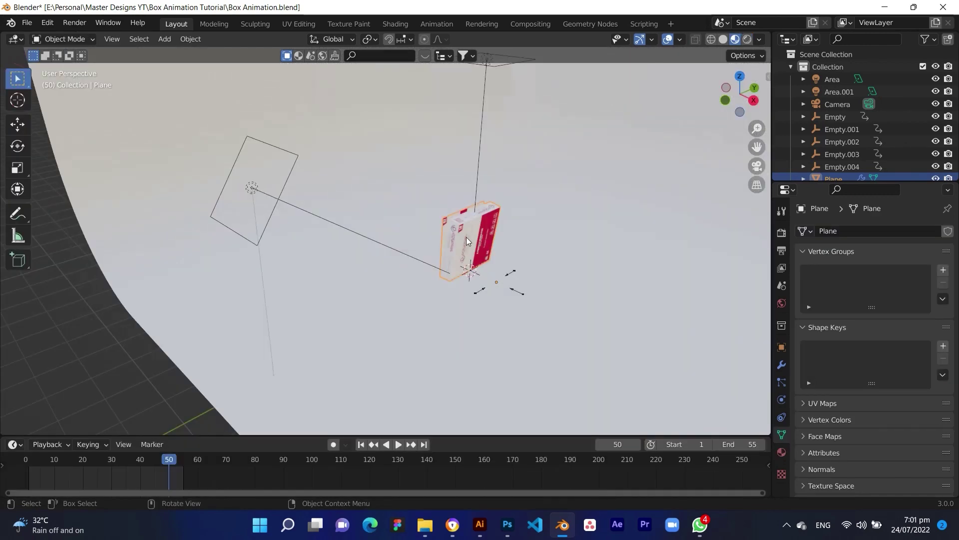
# - View the scene through the camera and return the animation to frame 1 with playback stopped
pyautogui.press('KP_0')
pyautogui.press('space')
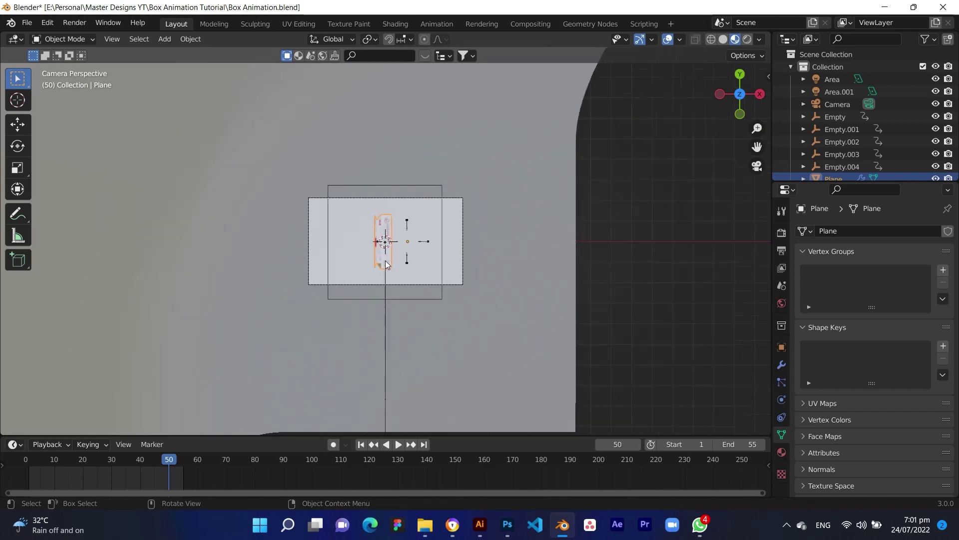
pyautogui.click(30, 463)
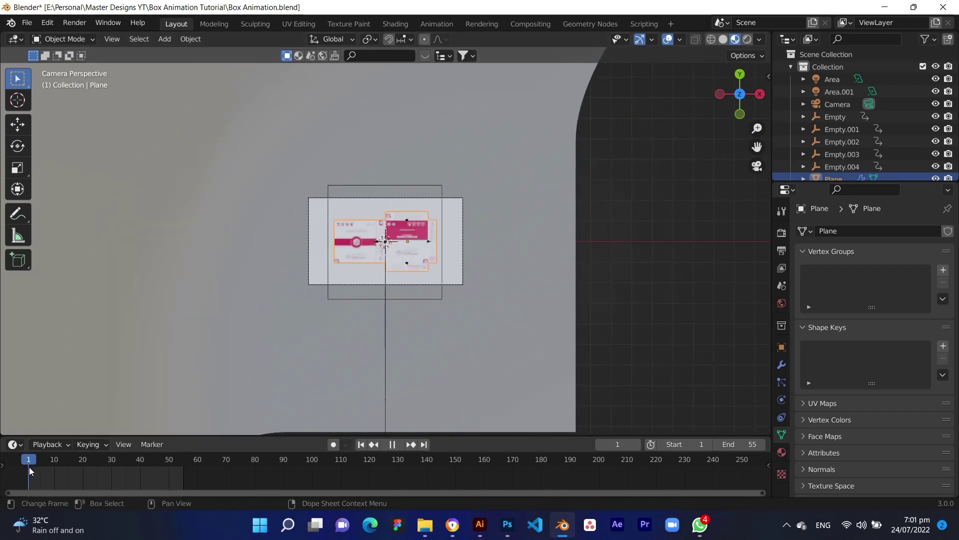
pyautogui.press('space')
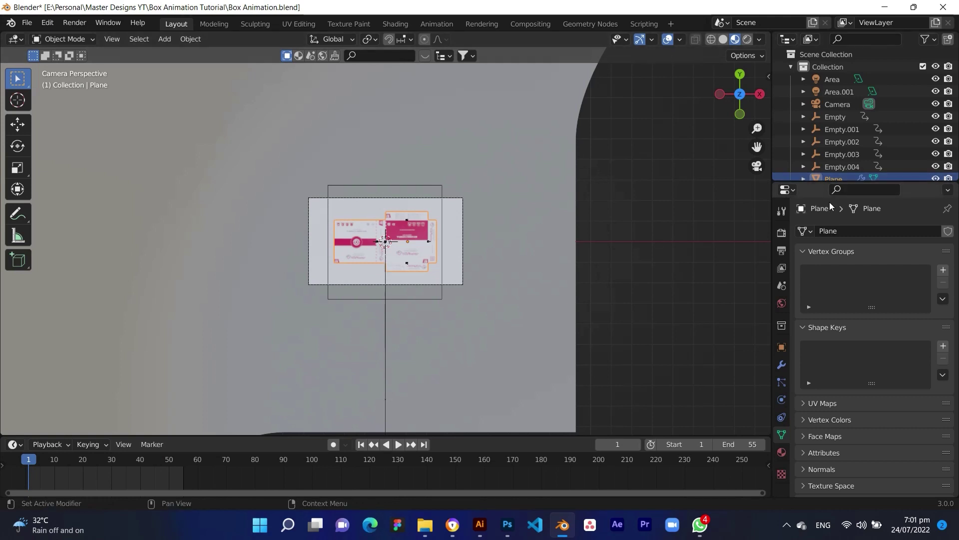
# - Set the Cycles render device to GPU Compute
pyautogui.click(782, 236)
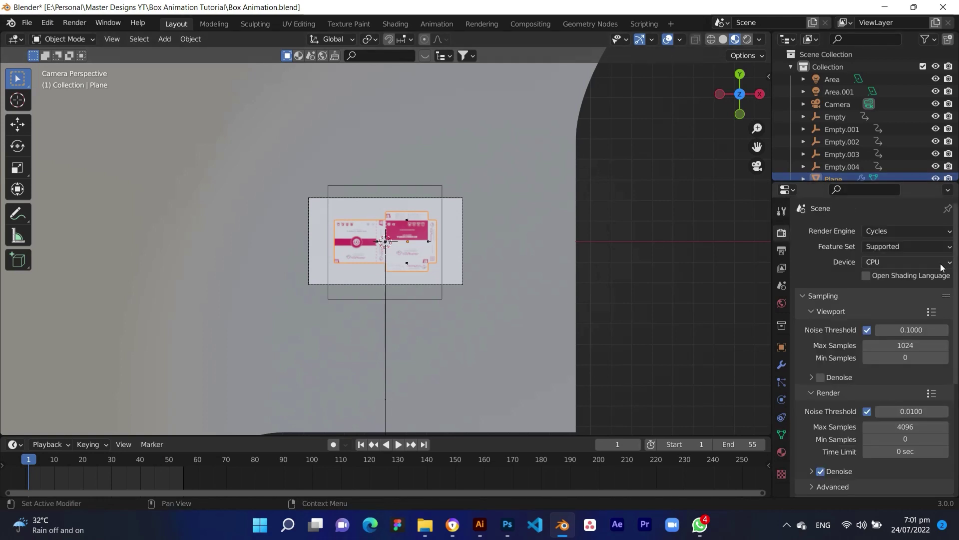
pyautogui.click(915, 263)
pyautogui.click(904, 290)
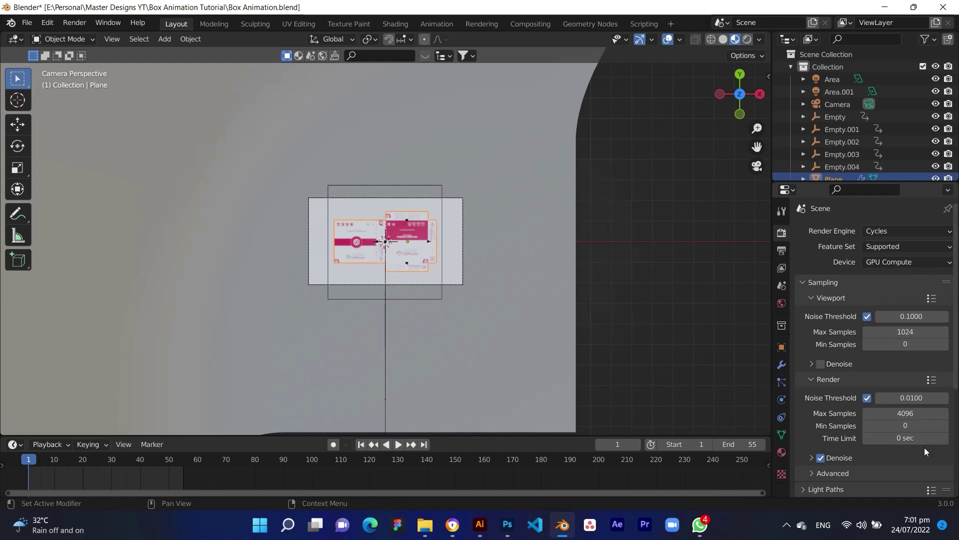
# - Set the maximum samples to 50 for the render and 500 for the viewport, and expand the render denoise settings
pyautogui.click(908, 413)
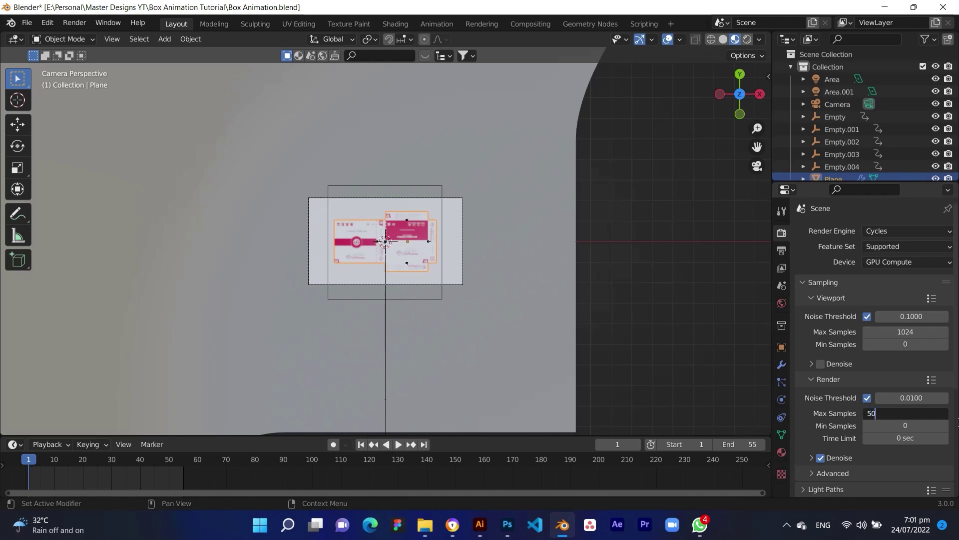
pyautogui.press('Return')
pyautogui.click(902, 332)
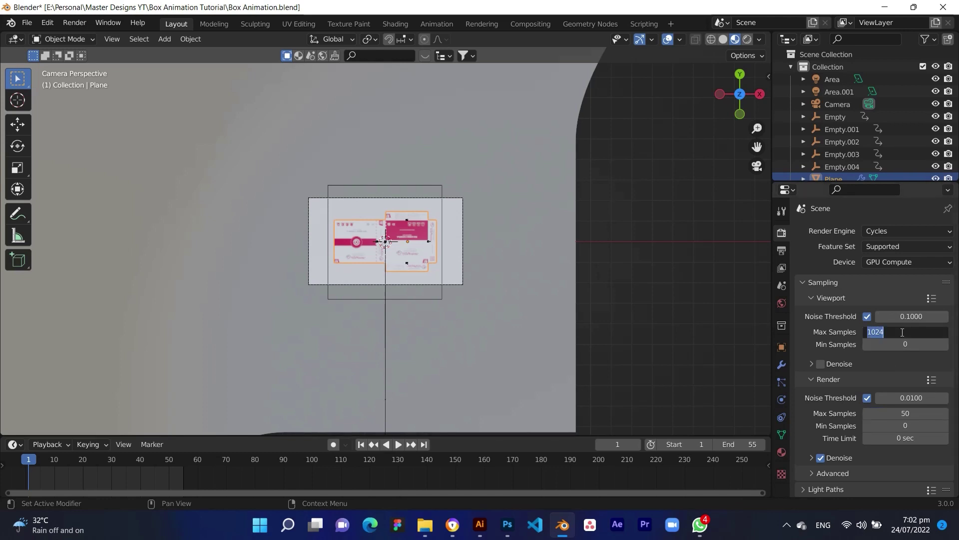
pyautogui.write('500')
pyautogui.press('Return')
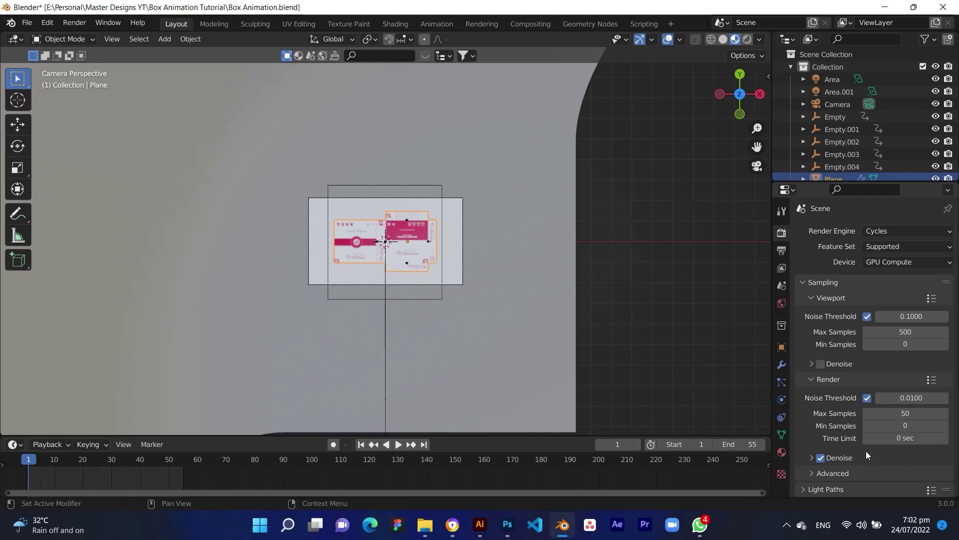
pyautogui.scroll(-4, 873, 431)
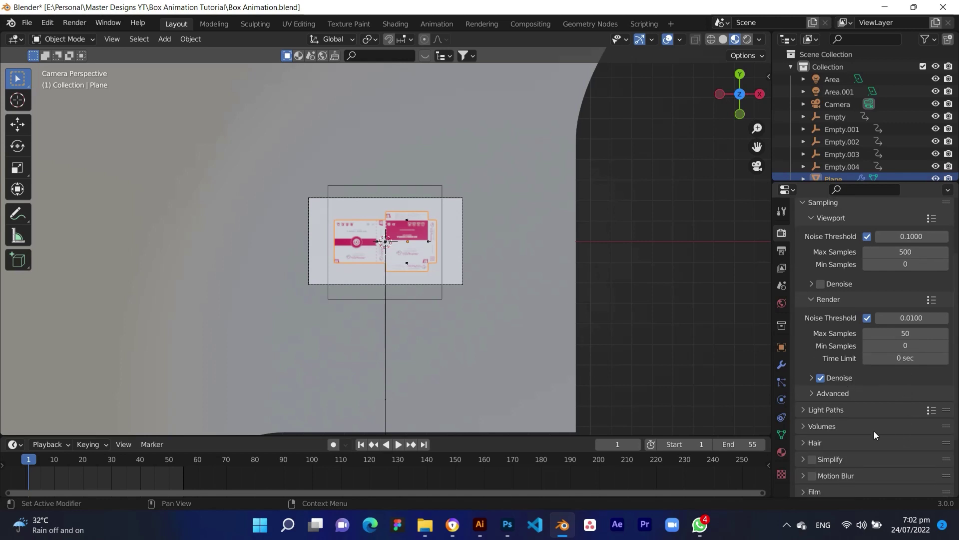
pyautogui.click(811, 378)
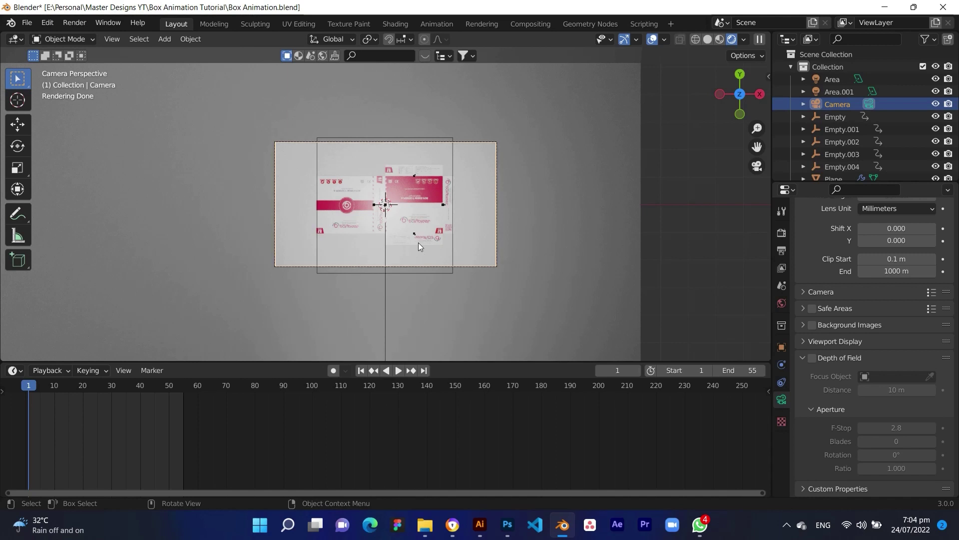
# - Insert a Location & Rotation keyframe for the camera at frame 1
pyautogui.press('i')
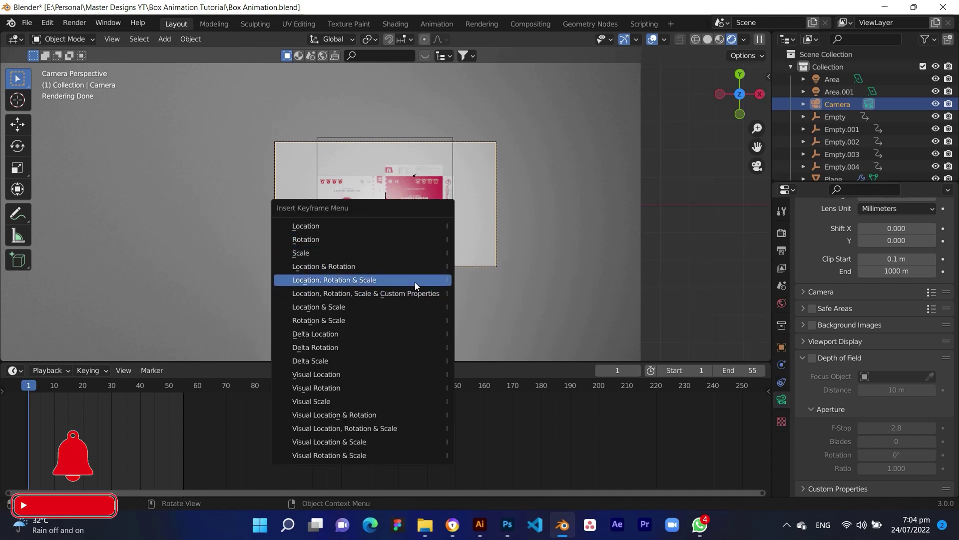
pyautogui.click(415, 267)
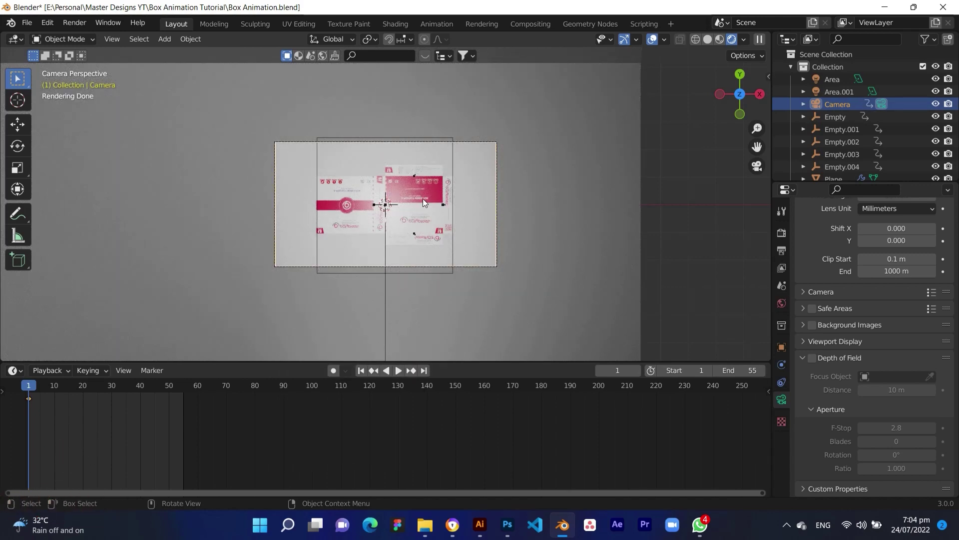
# - Try to fly the camera from the overhead view down to a low, angled view of the scene at frame 1
pyautogui.hotkey('shift', '`')
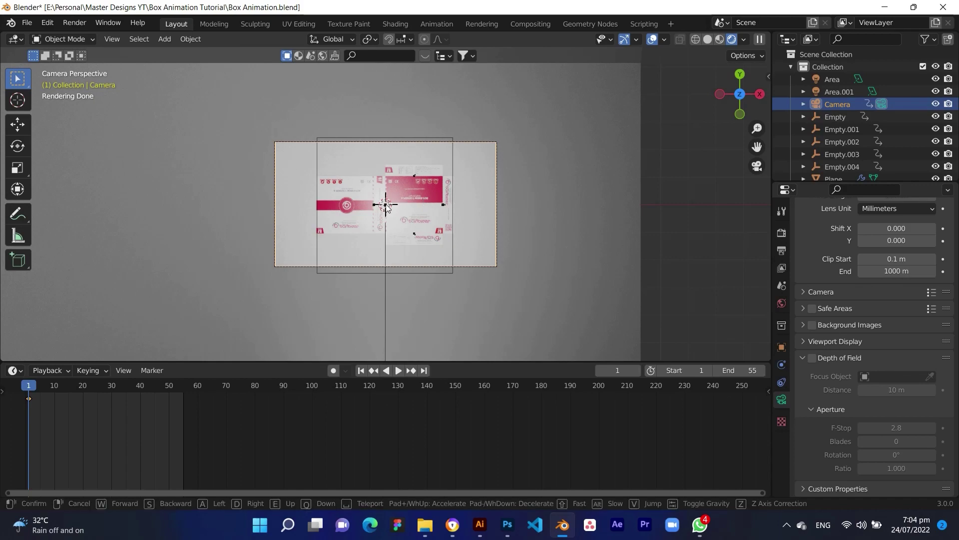
pyautogui.press('s')
pyautogui.press('w')
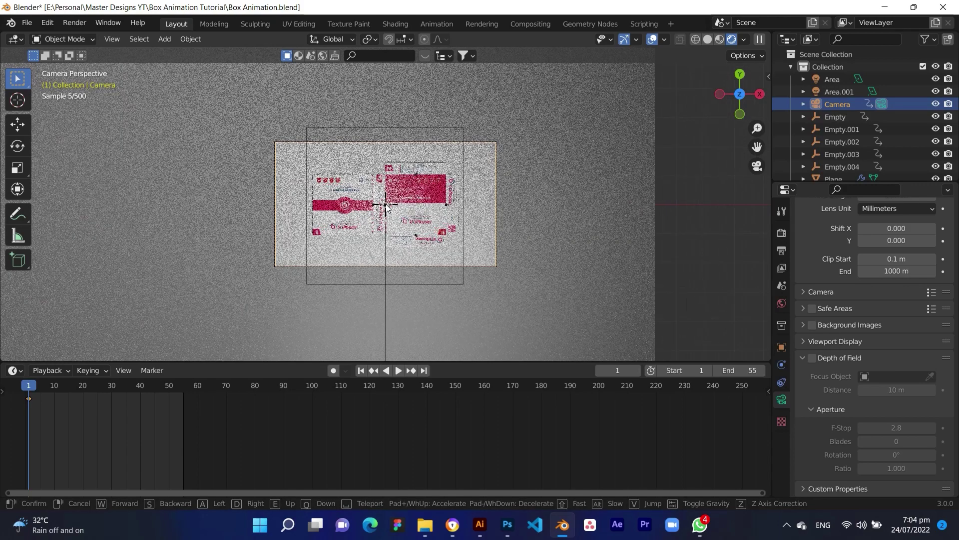
pyautogui.moveTo(389, 208)
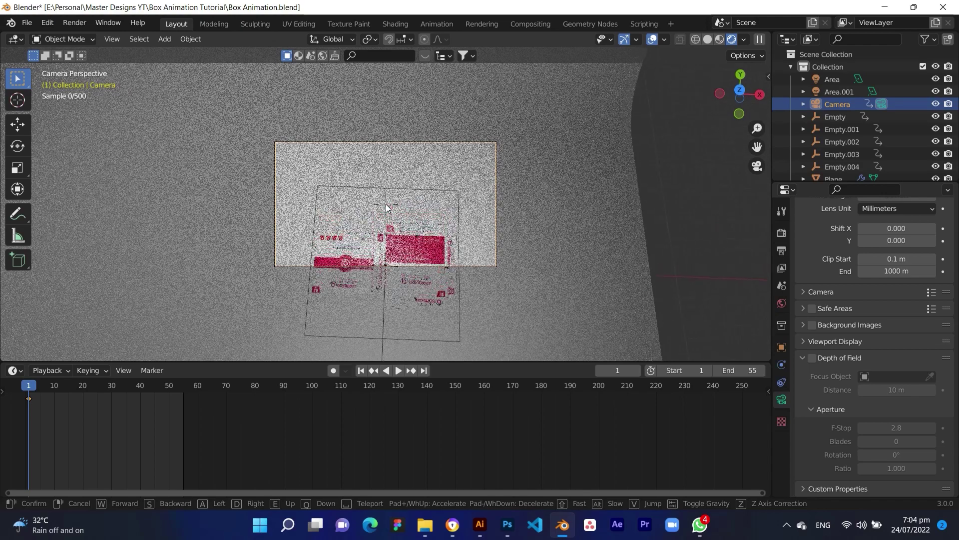
pyautogui.press('w')
pyautogui.press('d')
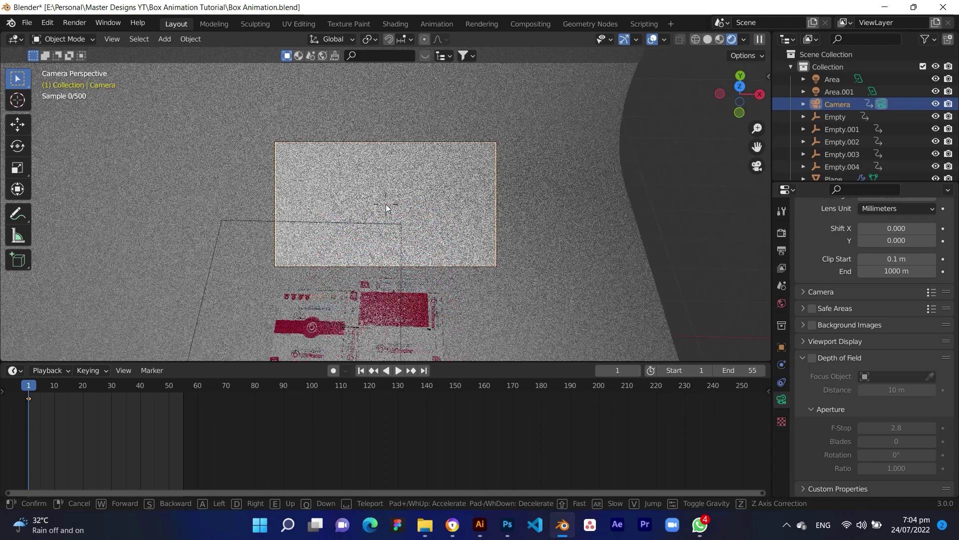
pyautogui.press('s')
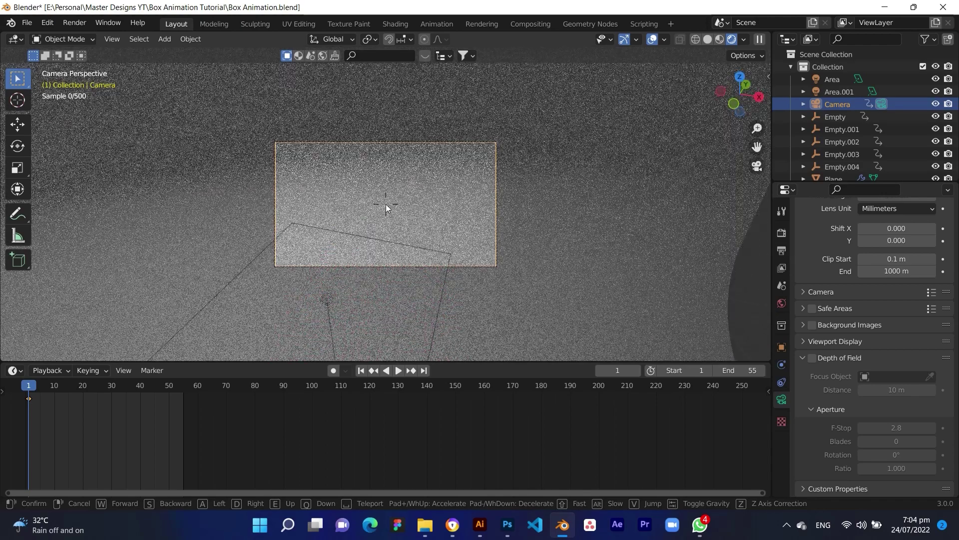
pyautogui.press('s')
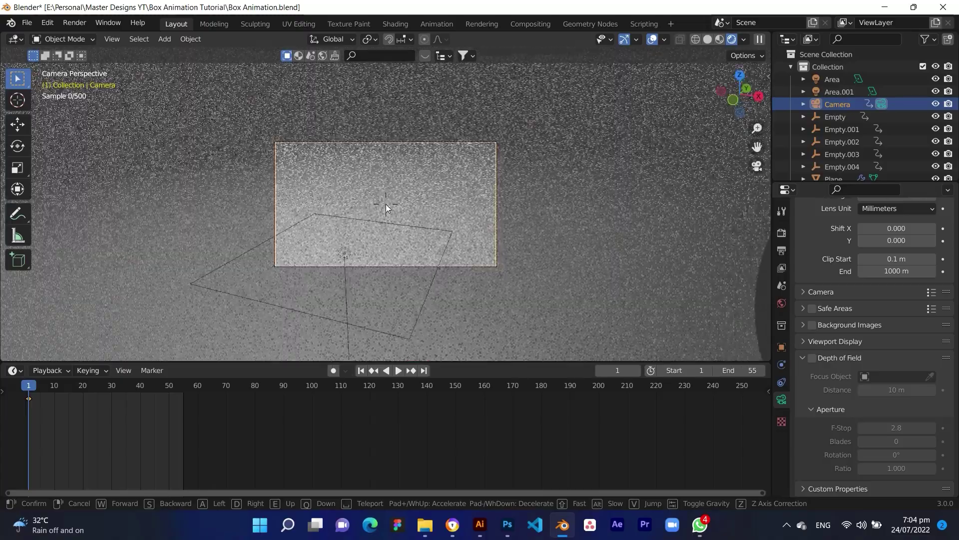
pyautogui.press('q')
pyautogui.press('s')
pyautogui.click(385, 208)
# - Fly the camera to a low front view of the closed box at frame 55 and insert a camera keyframe
pyautogui.moveTo(175, 391); pyautogui.dragTo(183, 392)
pyautogui.hotkey('shift', '`')
pyautogui.moveTo(385, 203)
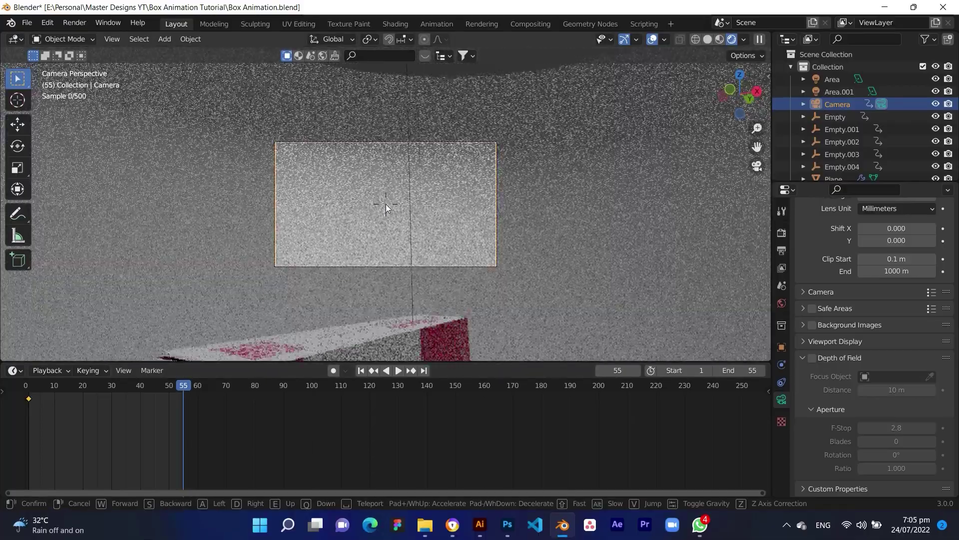
pyautogui.press('q')
pyautogui.press('s')
pyautogui.press('a')
pyautogui.press('d')
pyautogui.click(386, 204)
pyautogui.press('i')
# - Fly the camera to a nearly level side-on view of the half-folded box at frame 30 and insert a camera keyframe
pyautogui.moveTo(135, 386); pyautogui.dragTo(111, 388)
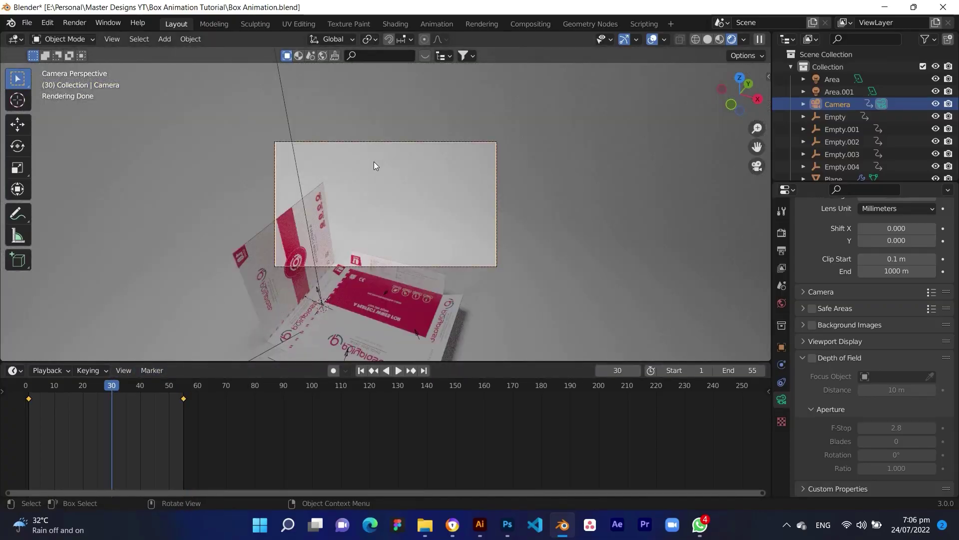
pyautogui.hotkey('shift', '`')
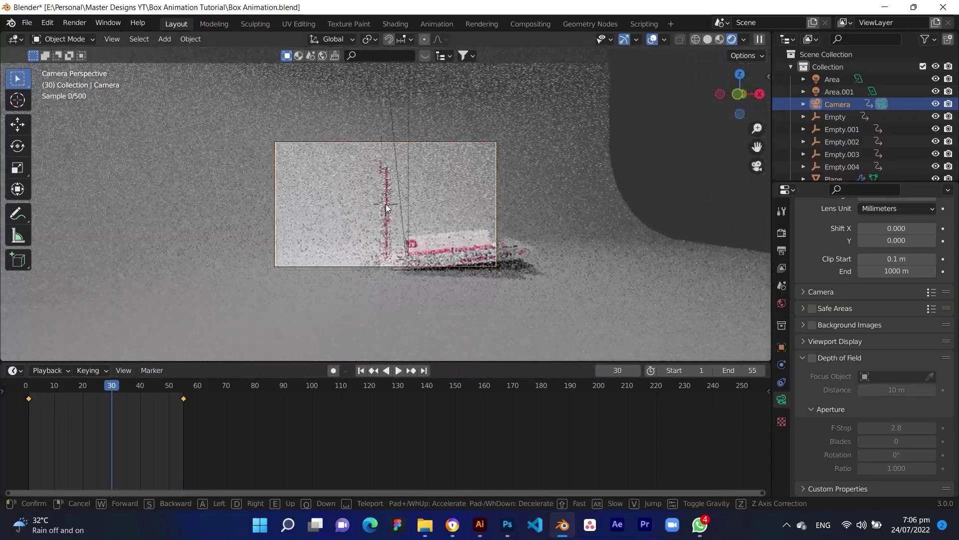
pyautogui.click(385, 204)
pyautogui.press('i')
# - Refine the camera framing at frame 30 so the half-folded box fits inside the camera border, and play the animation to check it
pyautogui.moveTo(111, 388)
pyautogui.mouseDown()
pyautogui.moveTo(43, 390)
pyautogui.moveTo(108, 388)
pyautogui.mouseUp()
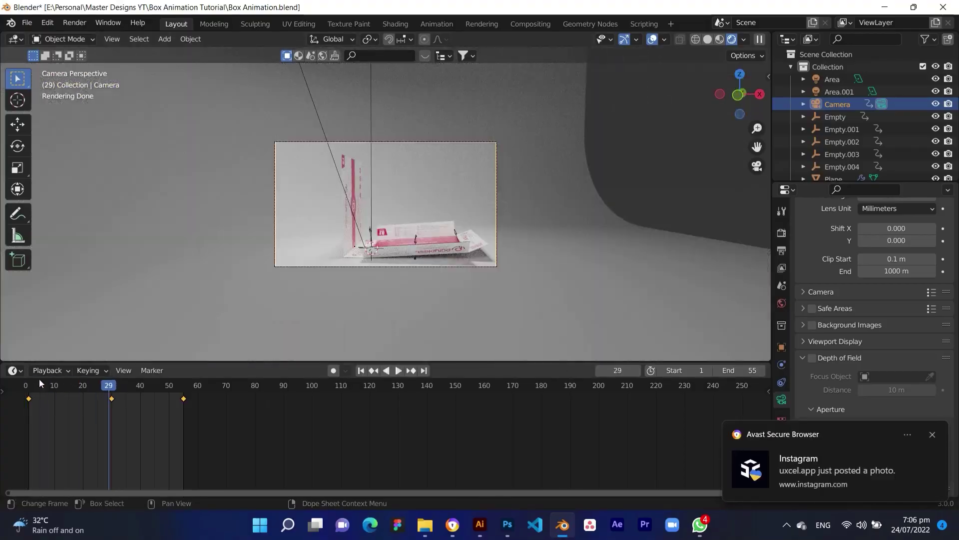
pyautogui.press('Right')
pyautogui.hotkey('shift', '`')
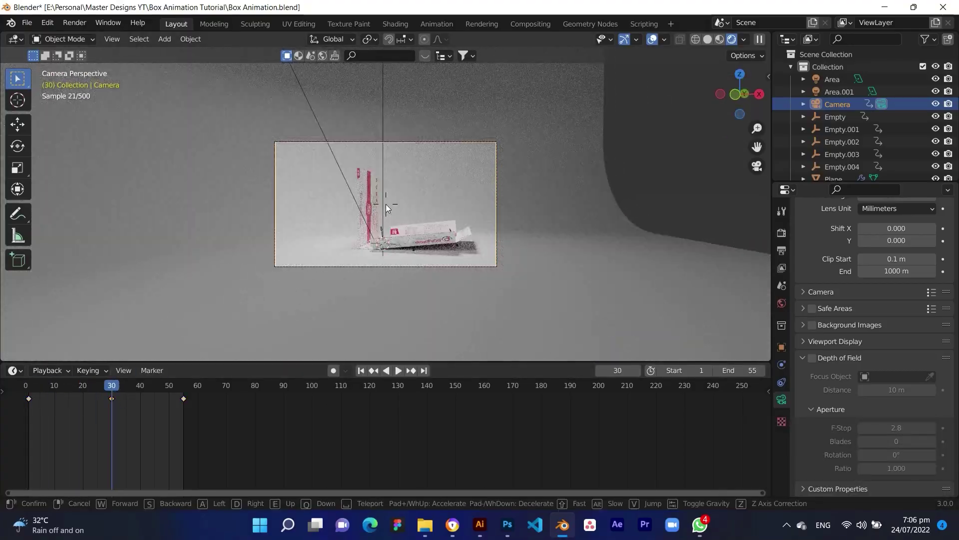
pyautogui.click(388, 207)
pyautogui.press('space')
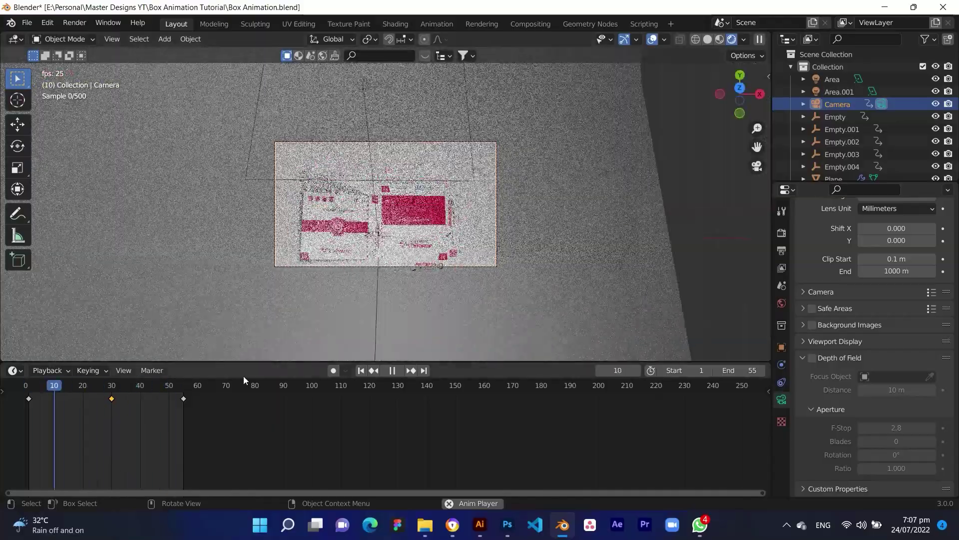
pyautogui.press('space')
# - Move the camera's last keyframe to frame 60 and its middle keyframe to frame 40, with the animation ending at frame 60
pyautogui.moveTo(183, 399); pyautogui.dragTo(197, 400)
pyautogui.click(197, 387)
pyautogui.click(140, 388)
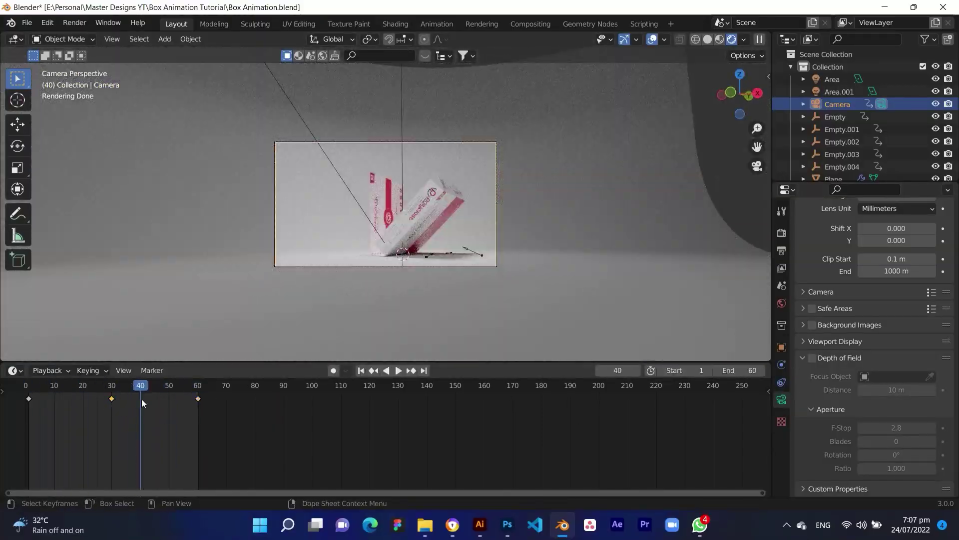
pyautogui.press('g')
pyautogui.click(165, 395)
pyautogui.press('space')
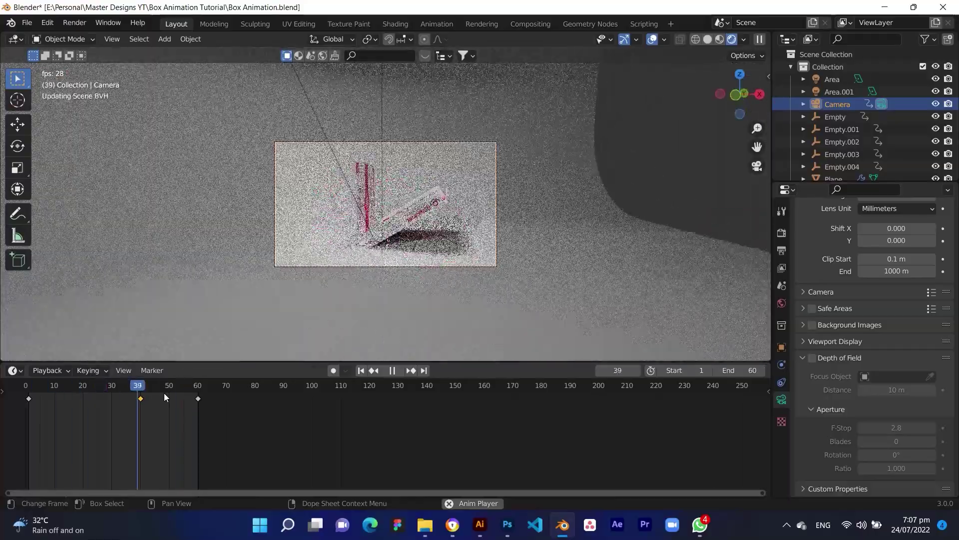
pyautogui.press('space')
# - Pull the camera back at frame 20 so the whole box layout fits in the camera border, and insert a camera keyframe
pyautogui.moveTo(164, 393); pyautogui.dragTo(83, 393)
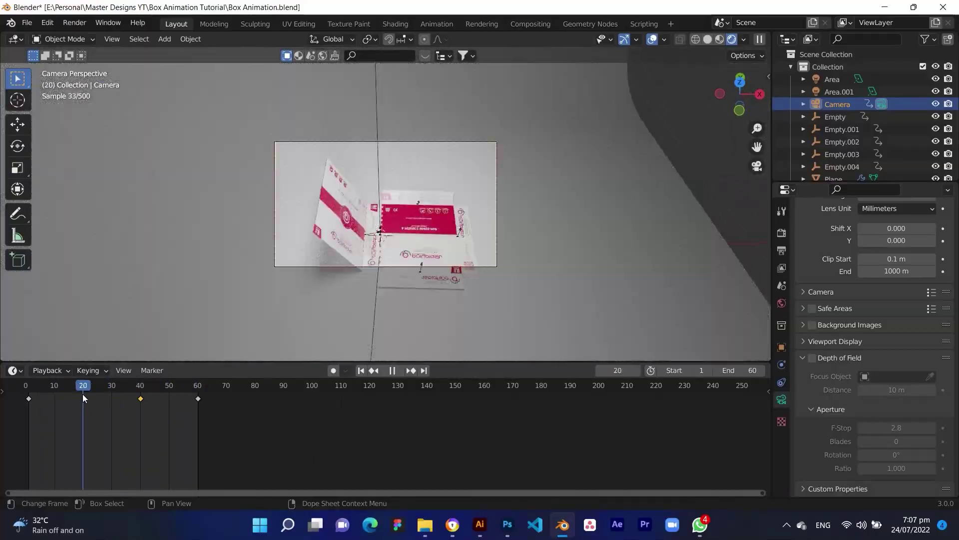
pyautogui.hotkey('shift', '`')
pyautogui.press('s')
pyautogui.click(438, 177)
pyautogui.press('i')
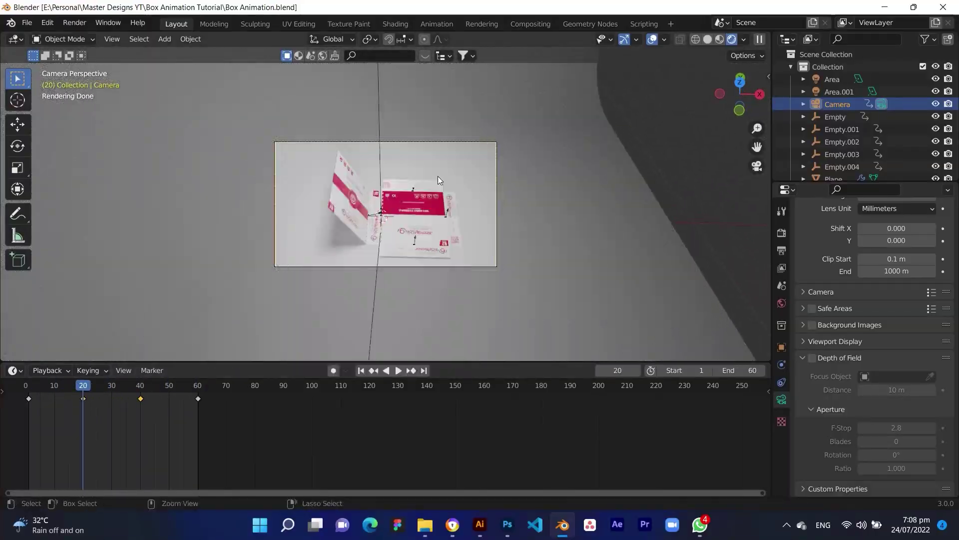
pyautogui.press('space')
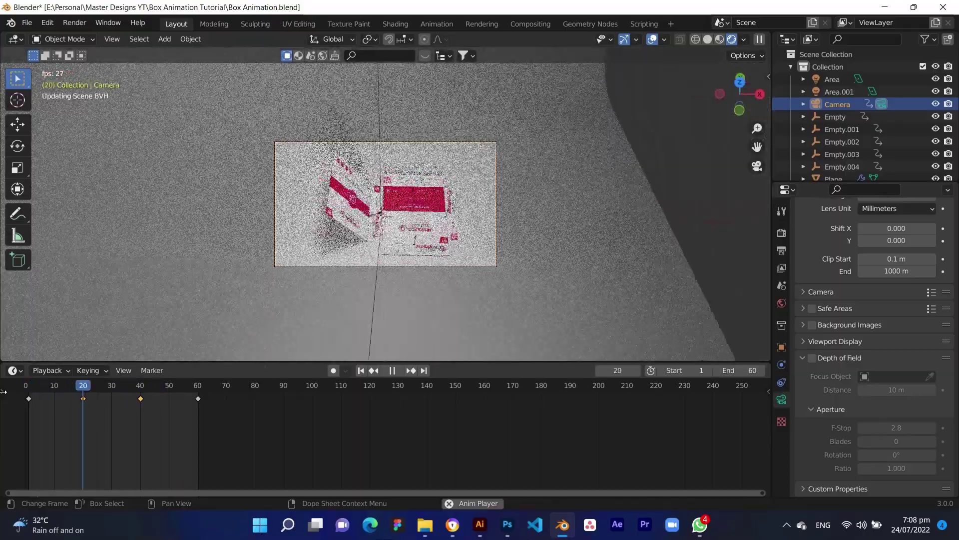
pyautogui.press('space')
# - Extend the animation's end frame first to 70 and finally to 80, playing it back in between
pyautogui.click(738, 370)
pyautogui.write('70')
pyautogui.press('Return')
pyautogui.press('space')
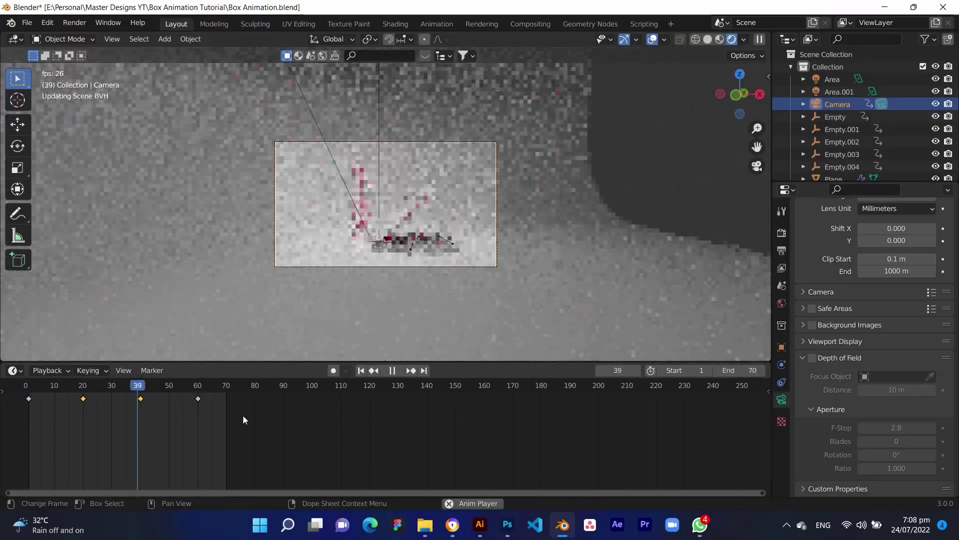
pyautogui.click(739, 370)
pyautogui.write('80')
pyautogui.press('Return')
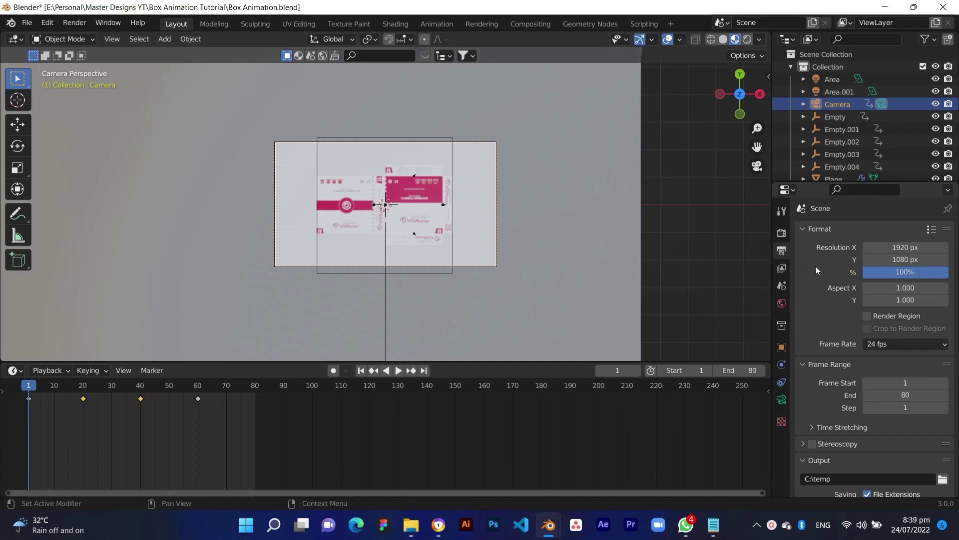
# - Set the render output location to the E:\Personal\Master Designs YT\Box Animation Tutorial folder, keeping temp as the file name
pyautogui.click(785, 237)
pyautogui.click(783, 251)
pyautogui.scroll(-5, 868, 350)
pyautogui.scroll(-2, 867, 350)
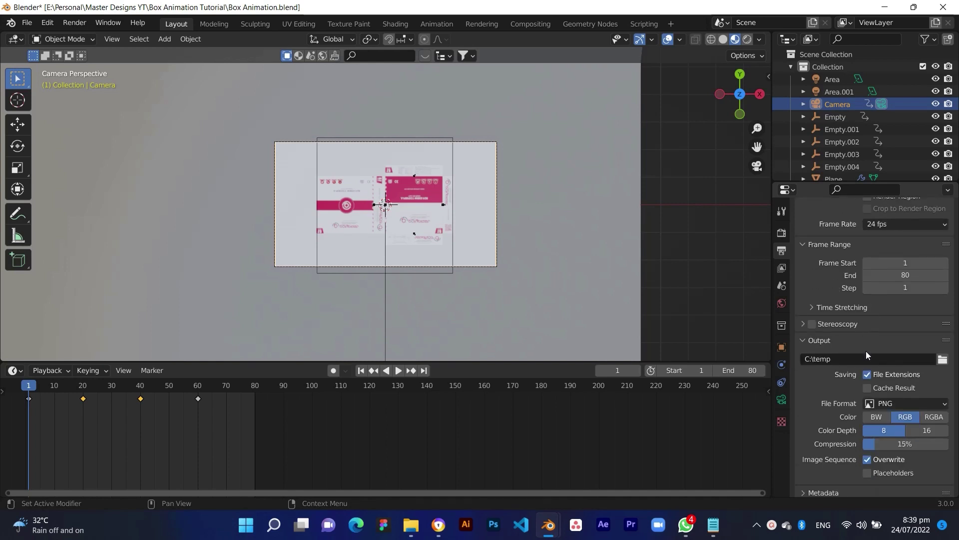
pyautogui.click(943, 339)
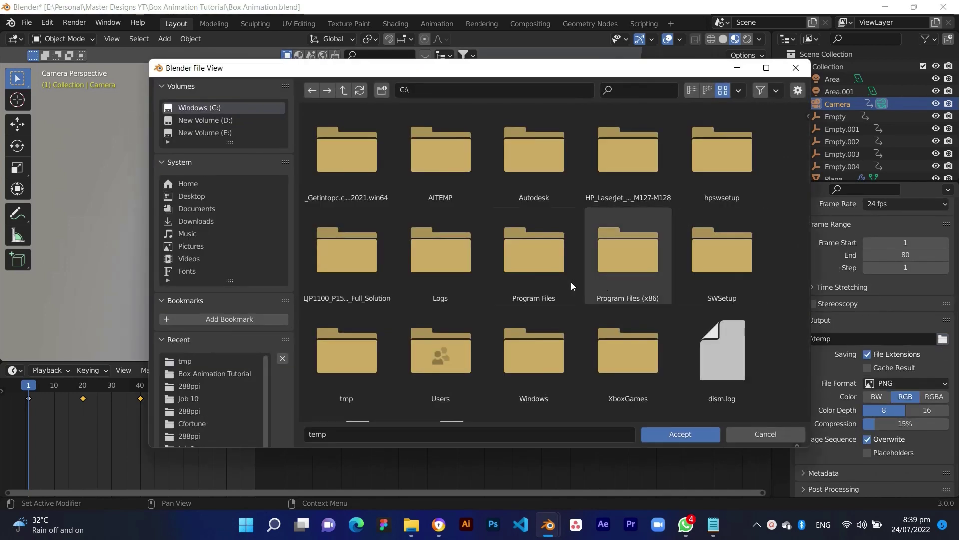
pyautogui.click(225, 133)
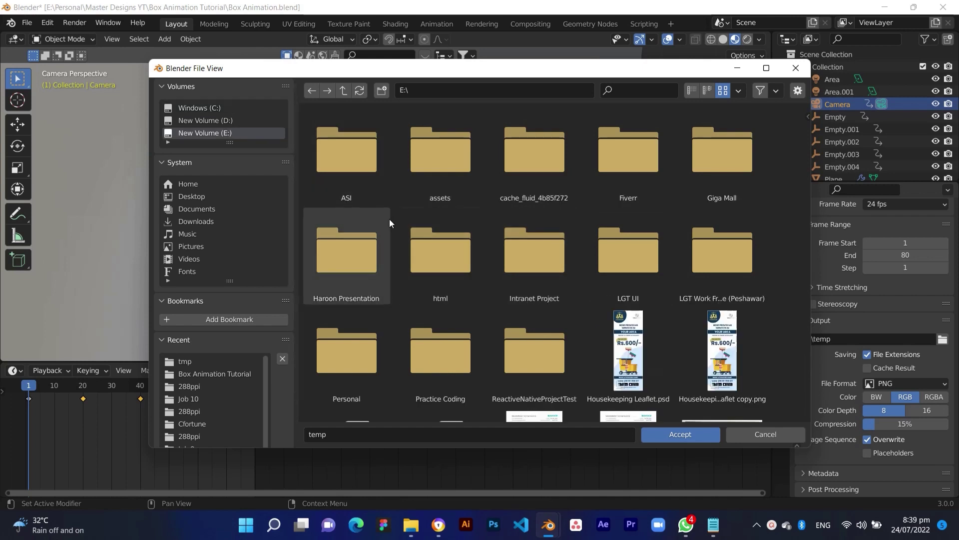
pyautogui.click(331, 380)
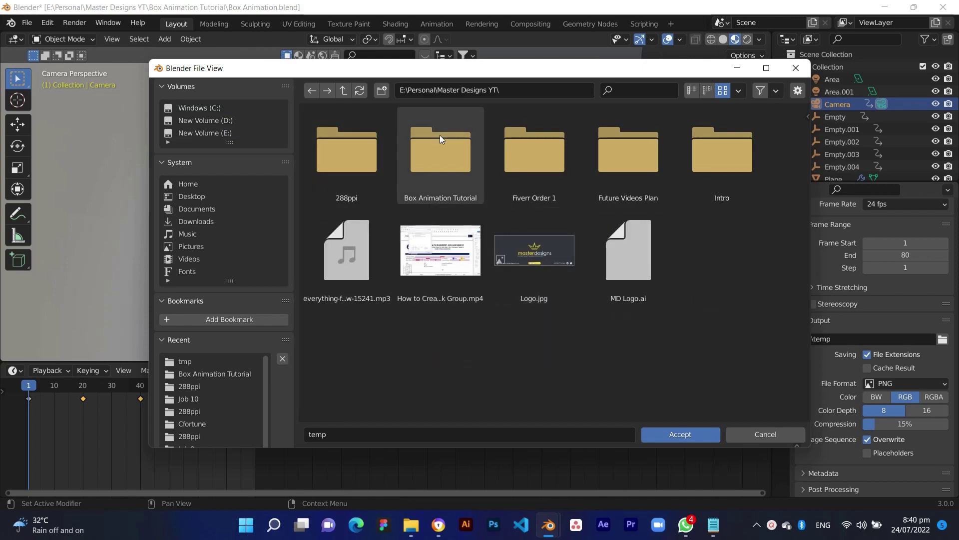
pyautogui.doubleClick(440, 135)
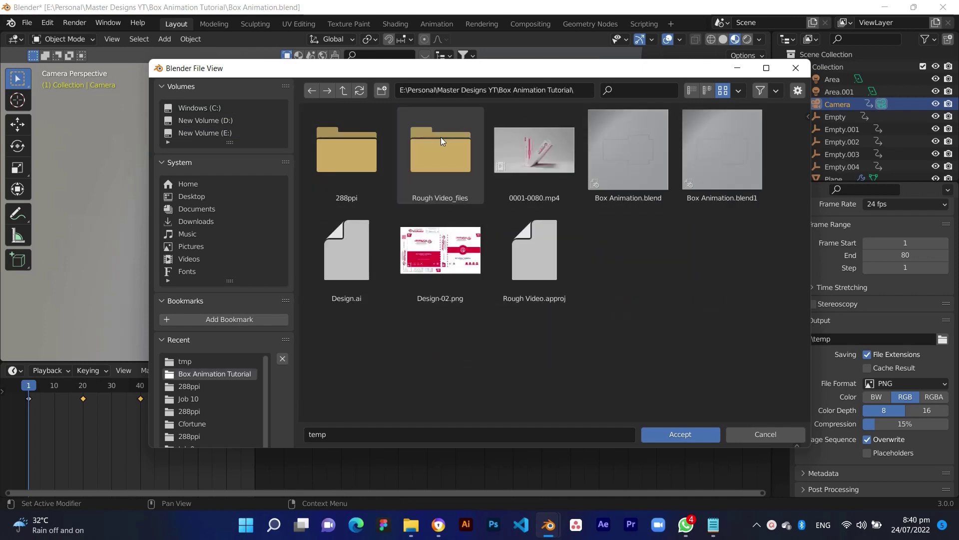
pyautogui.click(675, 436)
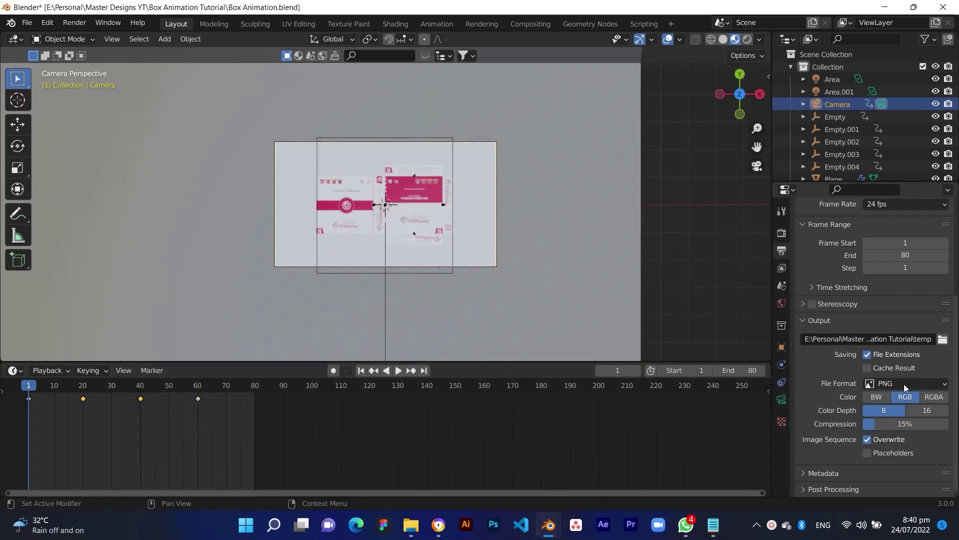
# - Set the output file format to FFmpeg Video and its encoding container to MPEG-4
pyautogui.click(904, 383)
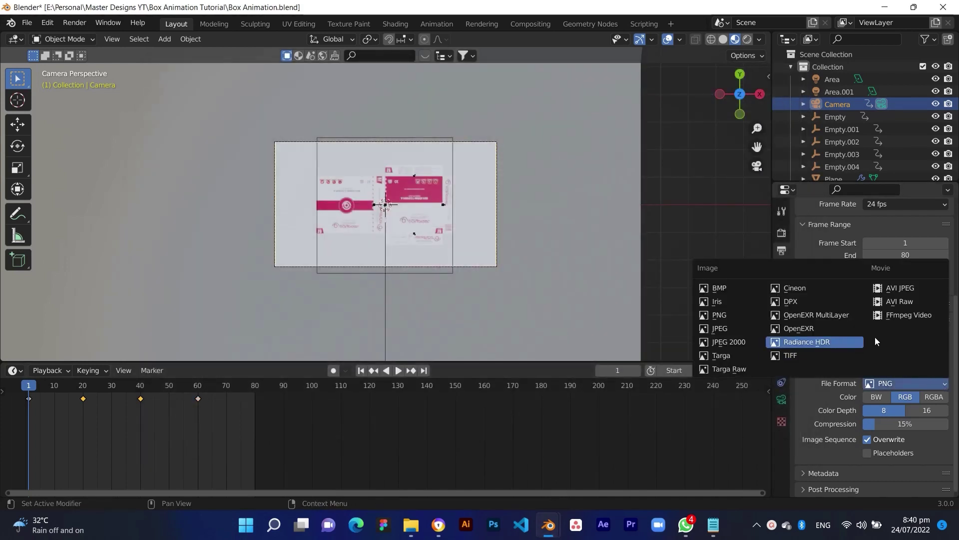
pyautogui.click(910, 316)
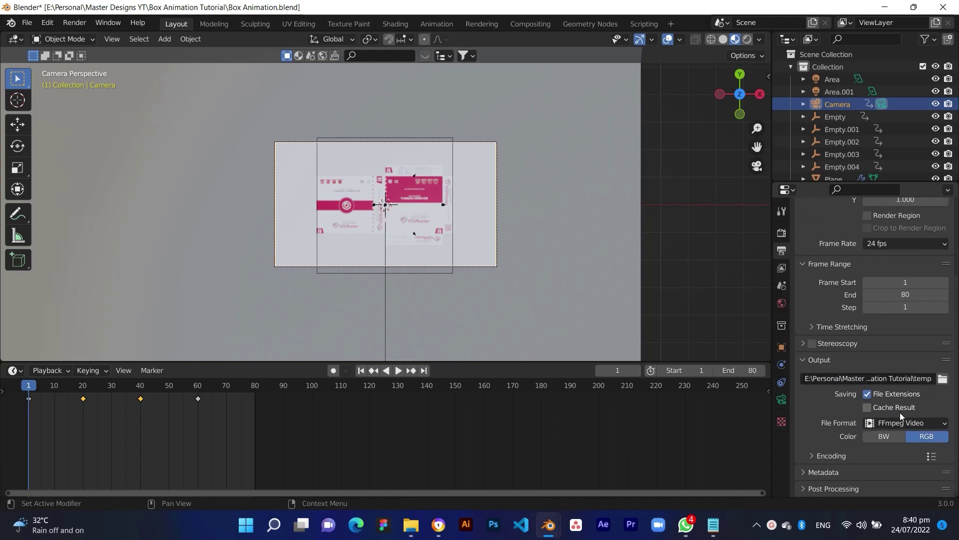
pyautogui.click(815, 454)
pyautogui.scroll(-5, 830, 442)
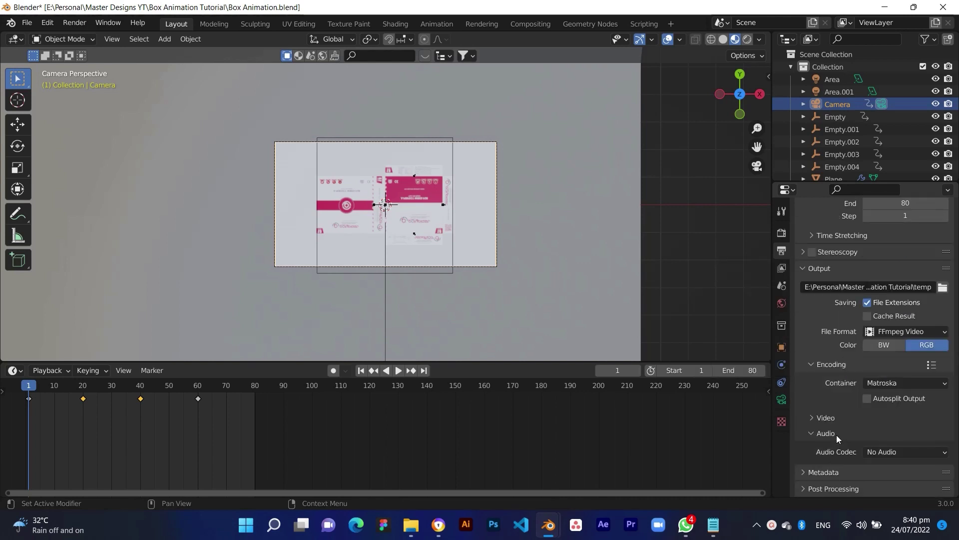
pyautogui.click(922, 383)
pyautogui.click(900, 342)
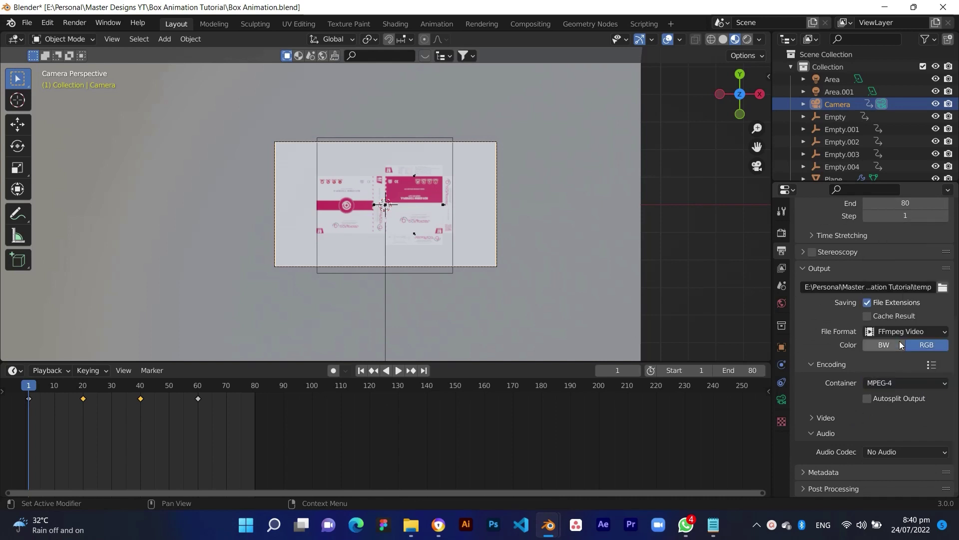
# - Use the H.264 codec at Medium Quality for the video output and render the animation
pyautogui.click(814, 418)
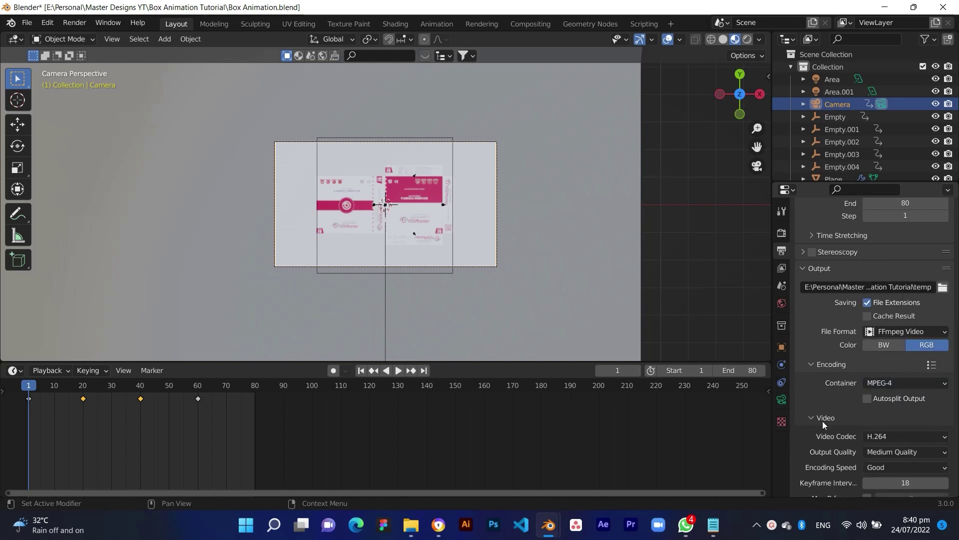
pyautogui.scroll(-4, 819, 418)
pyautogui.click(896, 353)
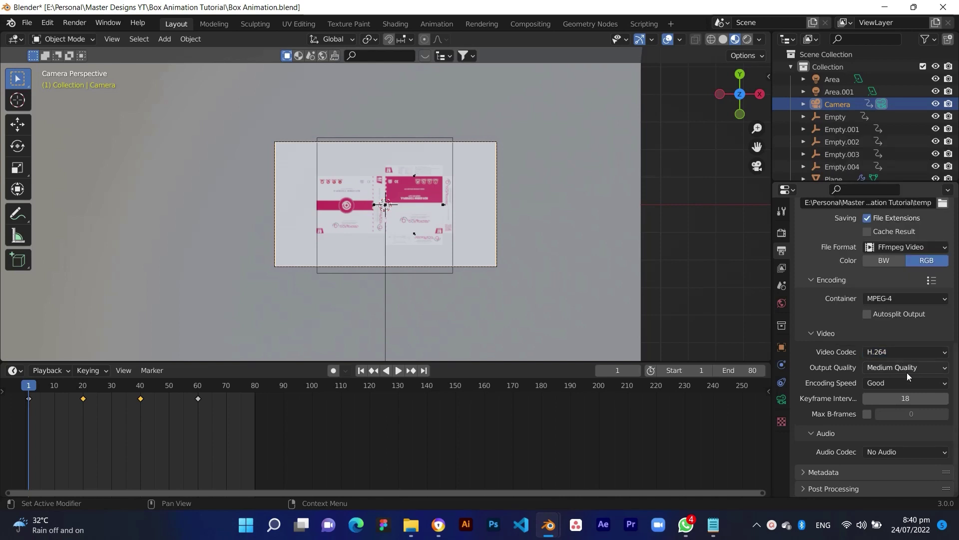
pyautogui.click(907, 372)
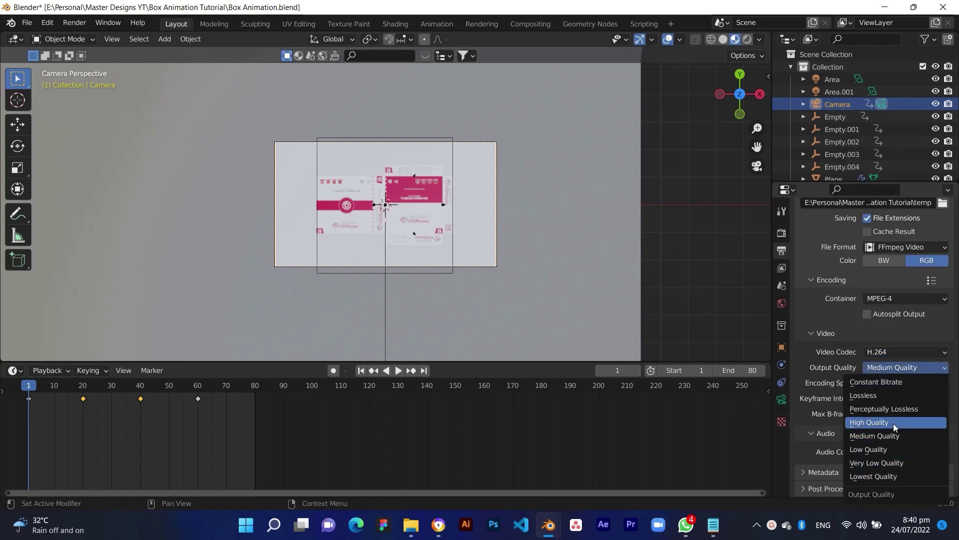
pyautogui.click(892, 437)
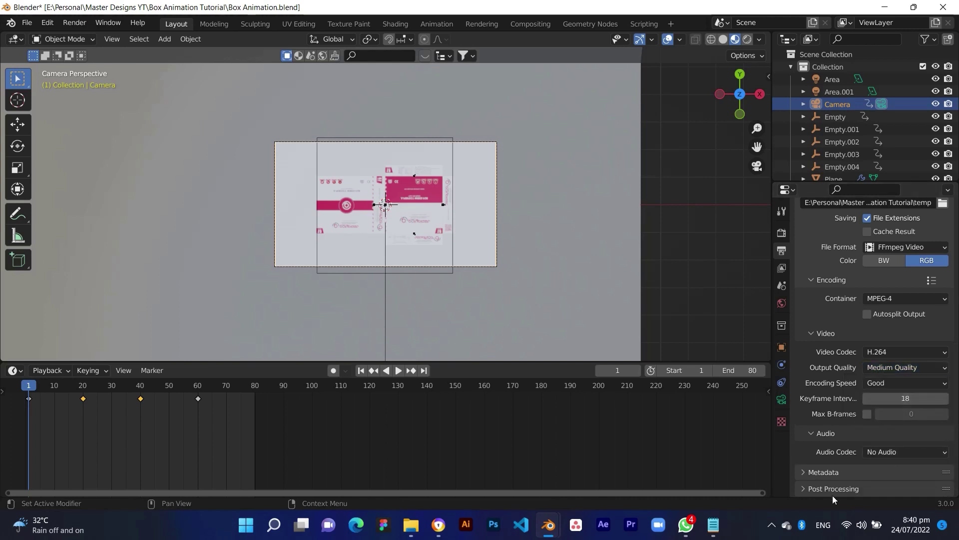
pyautogui.click(69, 23)
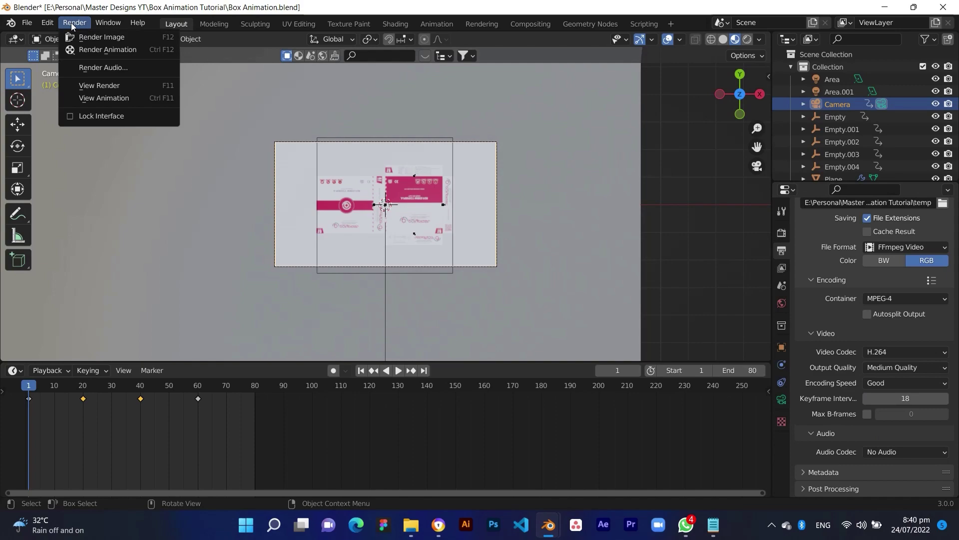
pyautogui.click(80, 50)
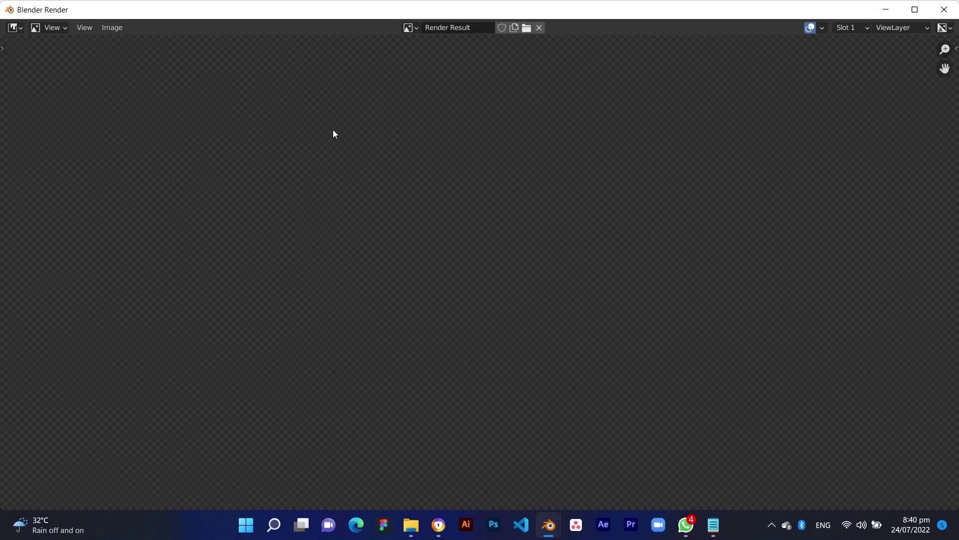